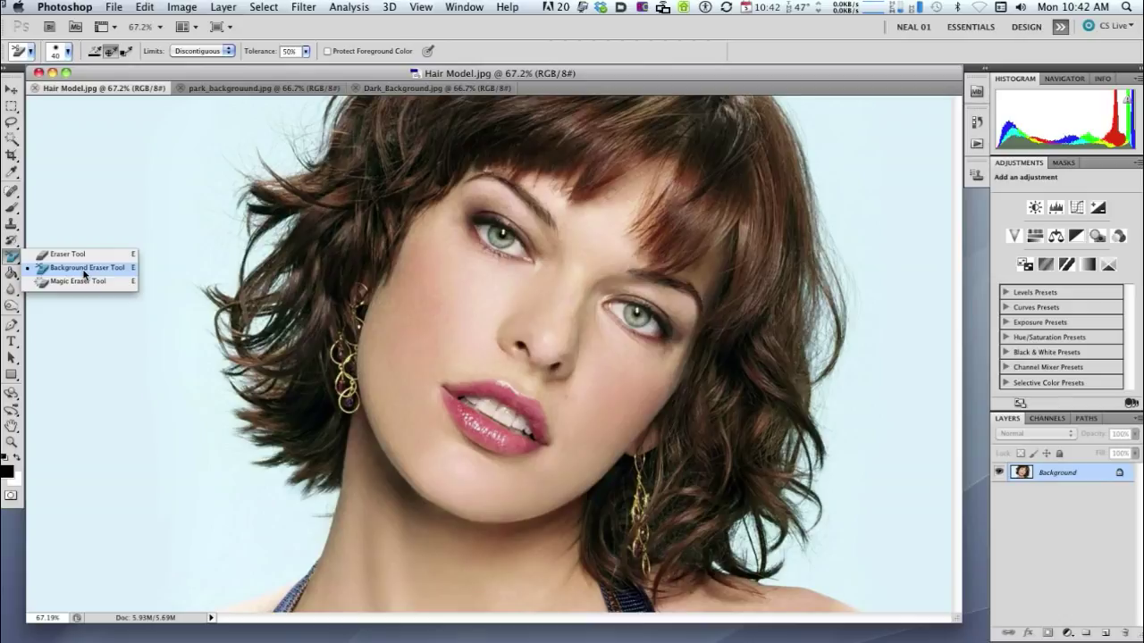
- Choose the Background Eraser tool and convert the locked Background into a regular layer with the default settings
left_click(85, 268)
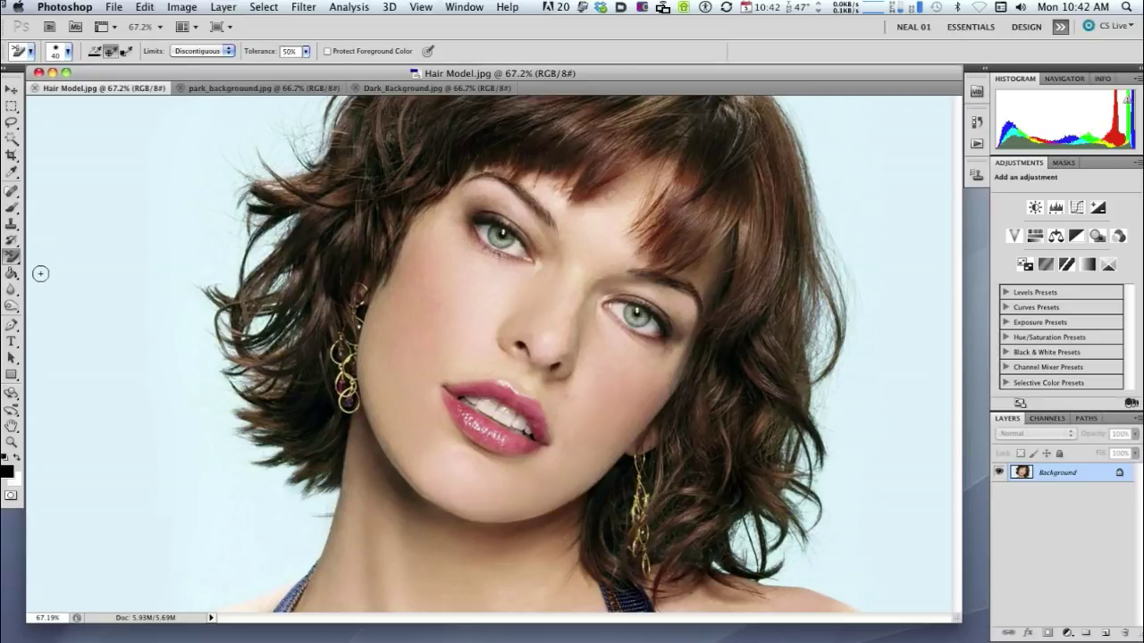
double_click(1058, 472)
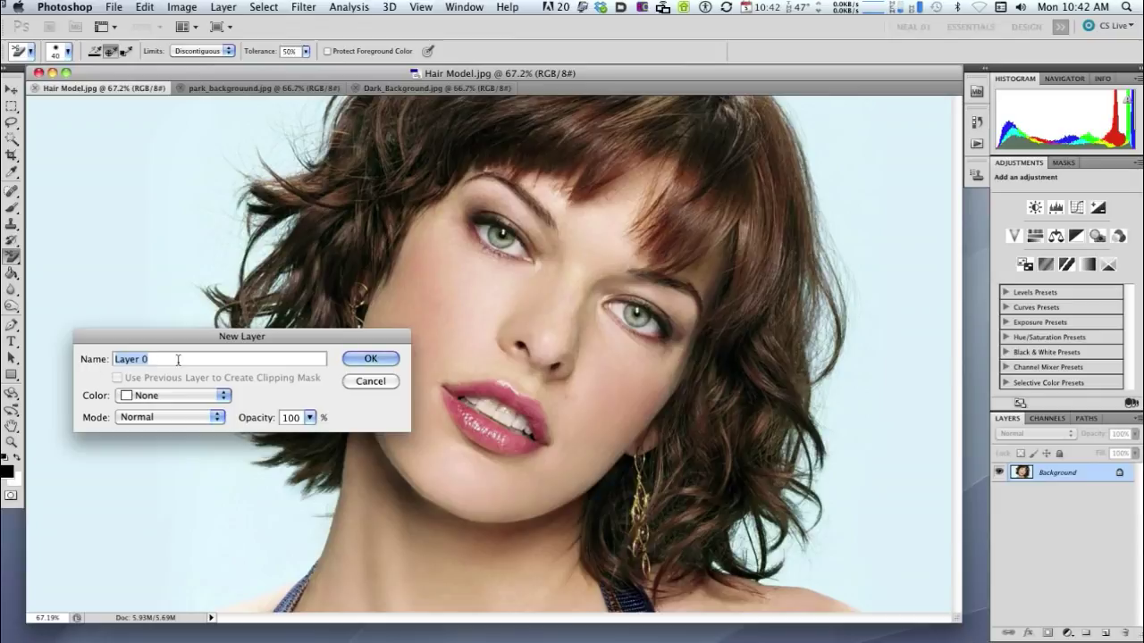
left_click(365, 360)
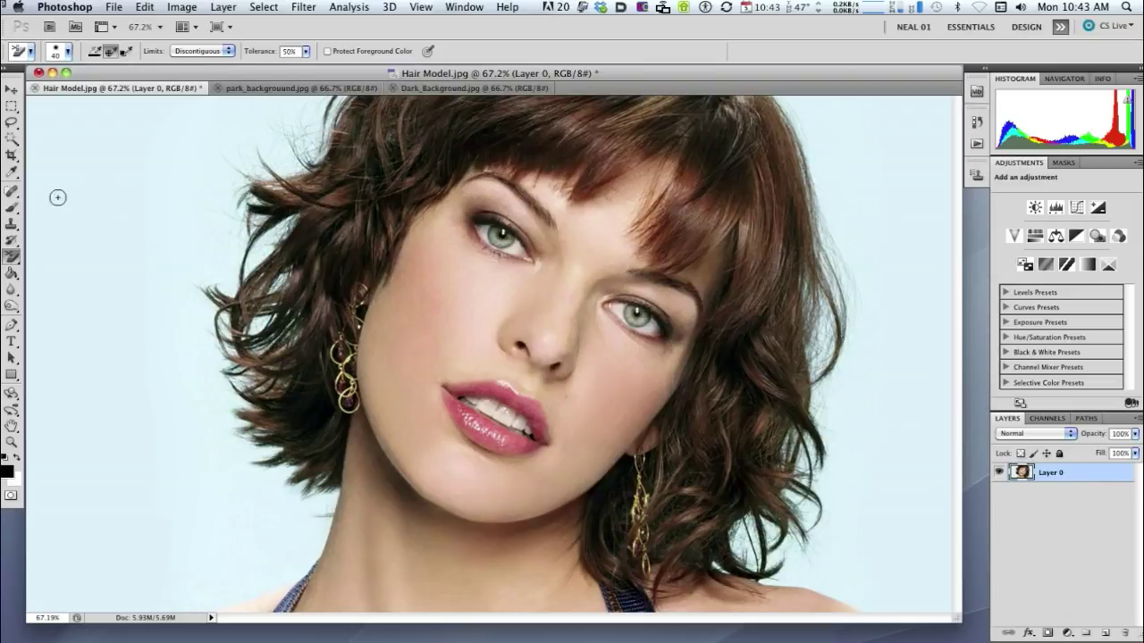
- Erase a patch of the pale backdrop near the photo's upper left edge using the standard Eraser with a 100 px brush
left_click_drag(12, 257, 64, 259)
left_click(64, 259)
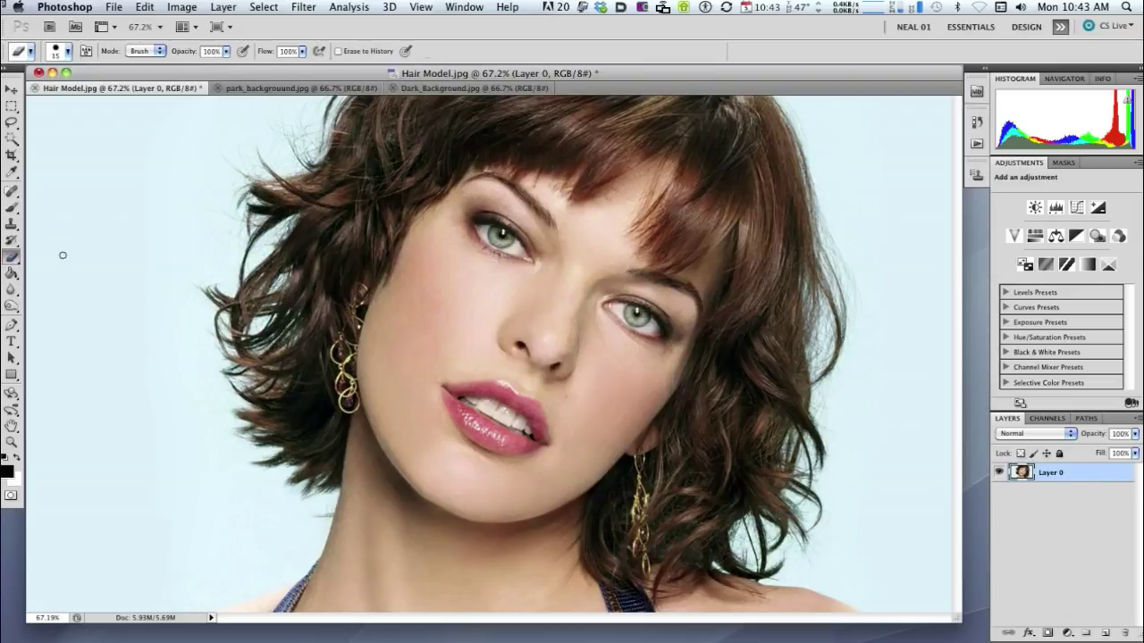
key("bracketright")
key("bracketright")
key("bracketright")
key("bracketright")
key("bracketright")
key("bracketright")
key("bracketright")
key("bracketright")
mouse_move(109, 191)
left_mouse_down()
mouse_move(73, 229)
mouse_move(96, 161)
mouse_move(66, 184)
mouse_move(59, 290)
mouse_move(35, 166)
mouse_move(87, 195)
left_mouse_up()
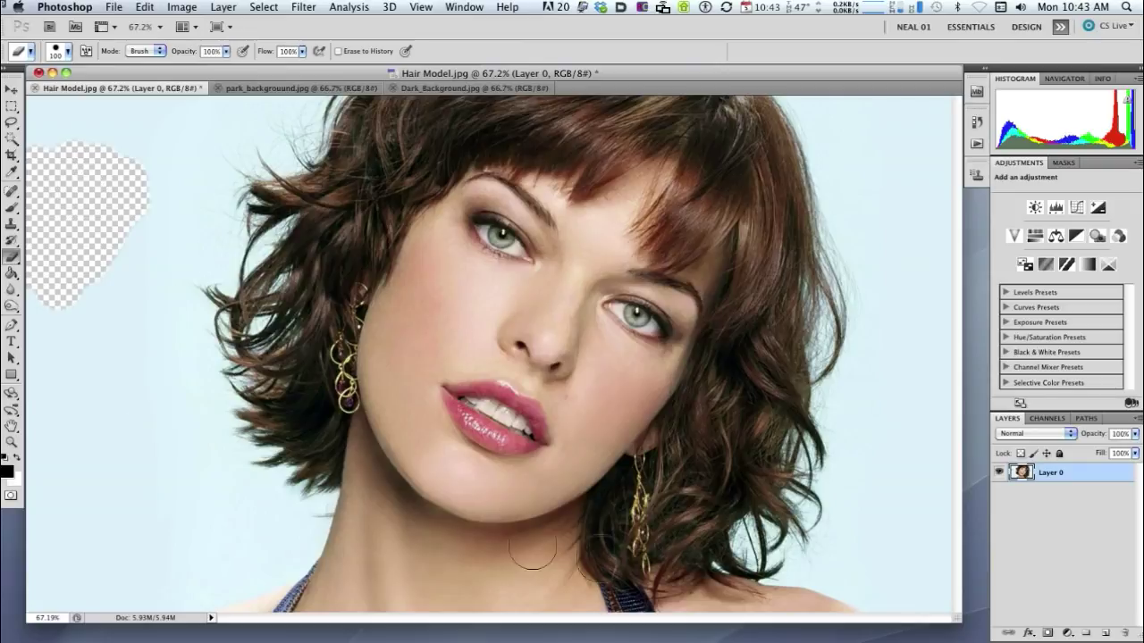
- Add a new layer and fill it with dark red using the Paint Bucket
left_click(1106, 634)
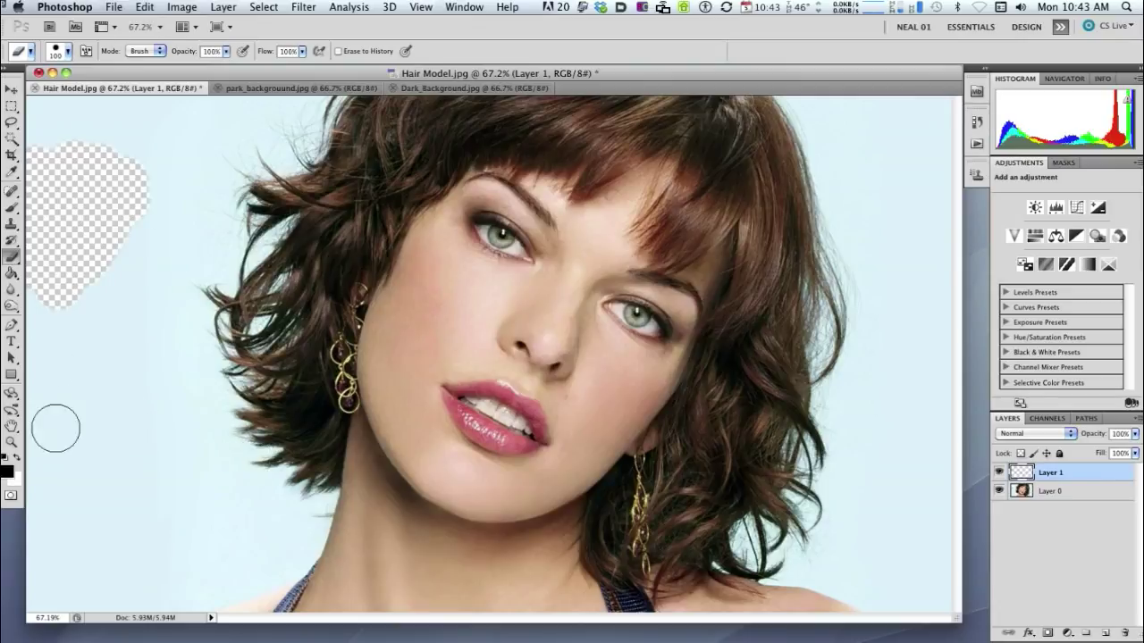
left_click(11, 274)
left_click(11, 275)
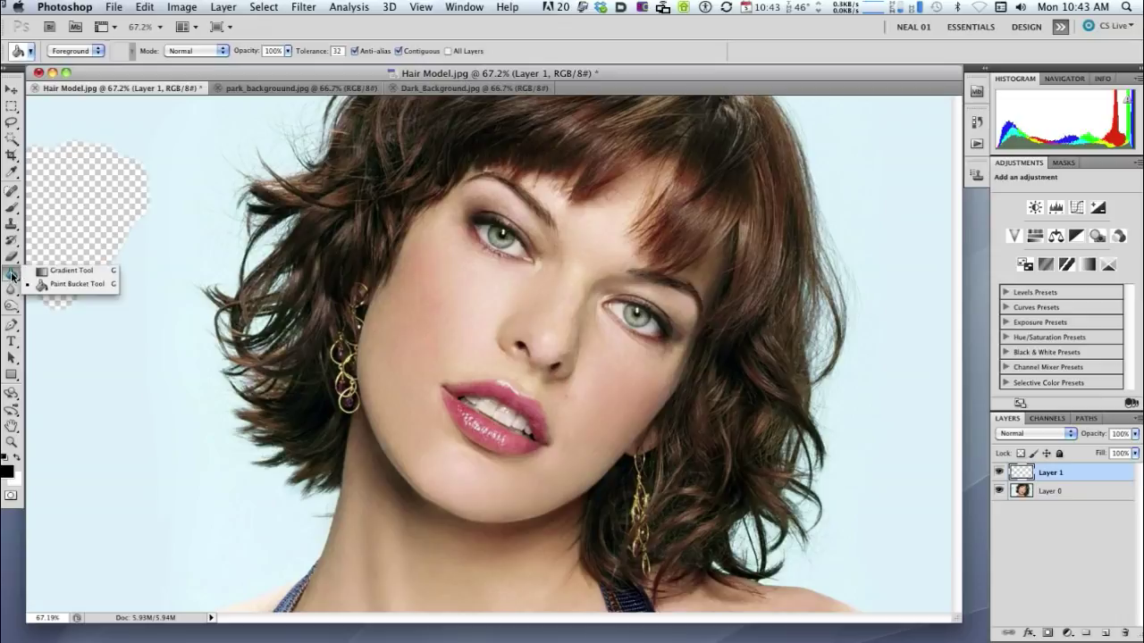
left_click(78, 283)
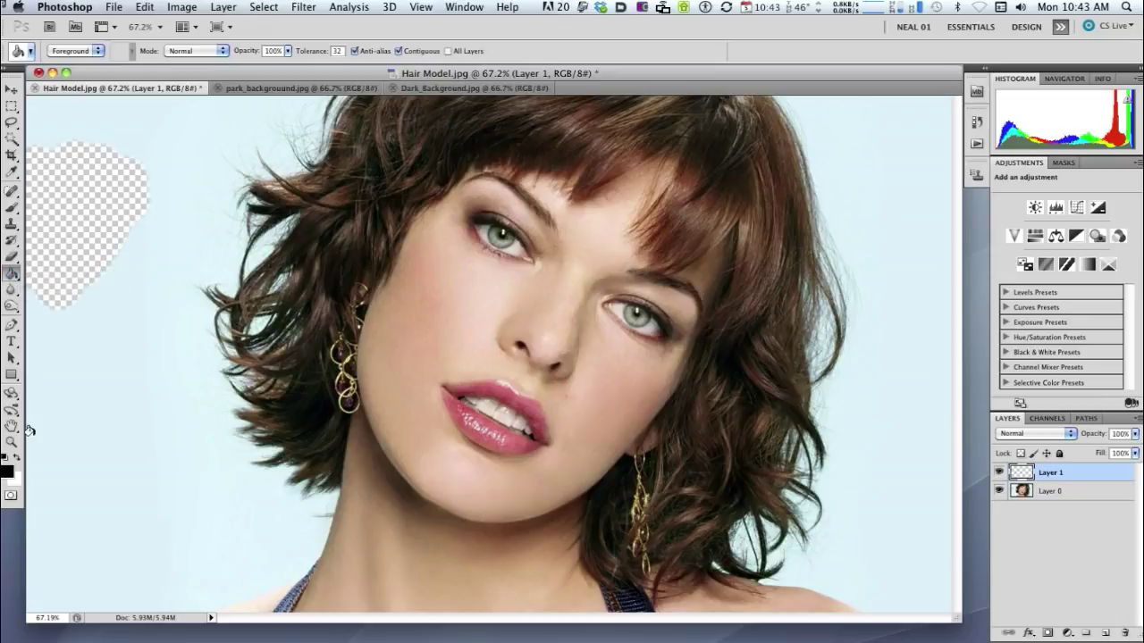
left_click(8, 476)
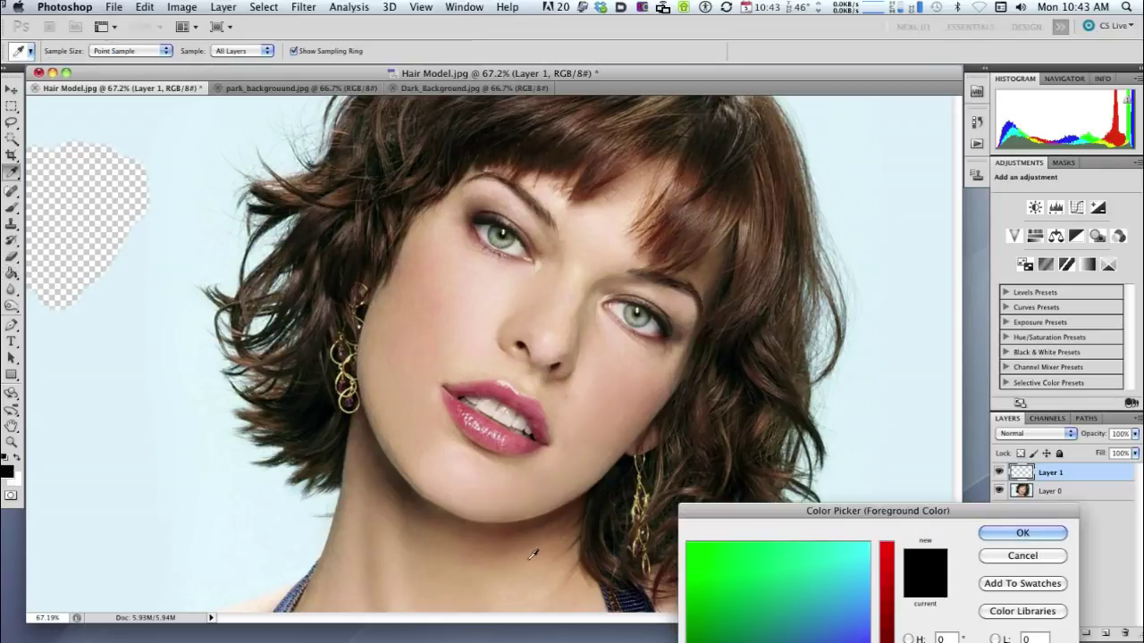
left_click(889, 561)
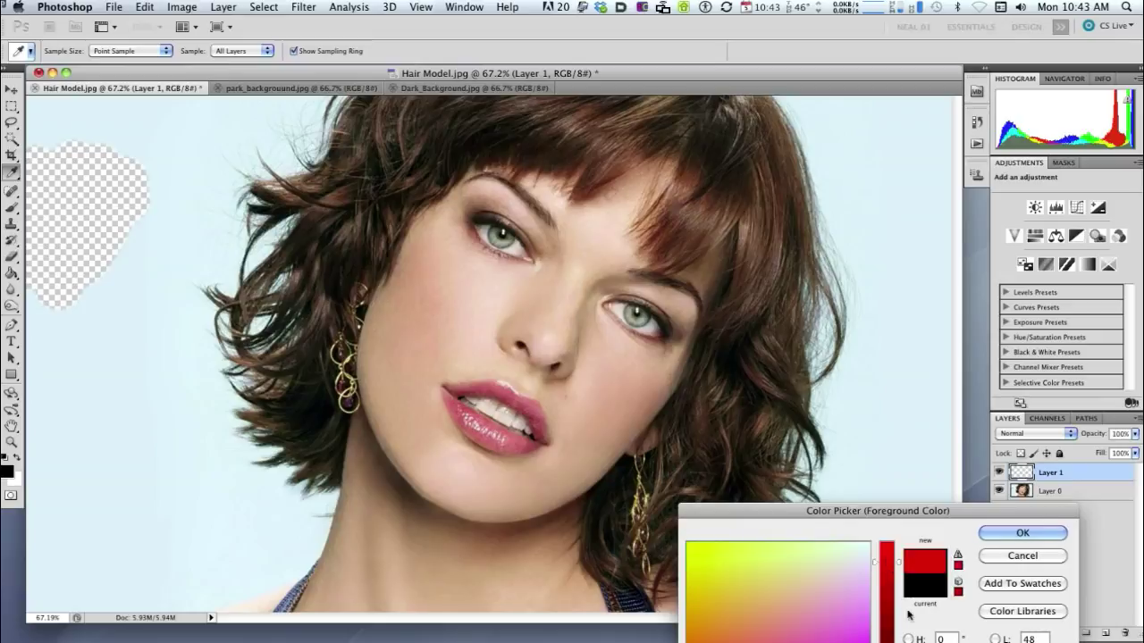
left_click(899, 605)
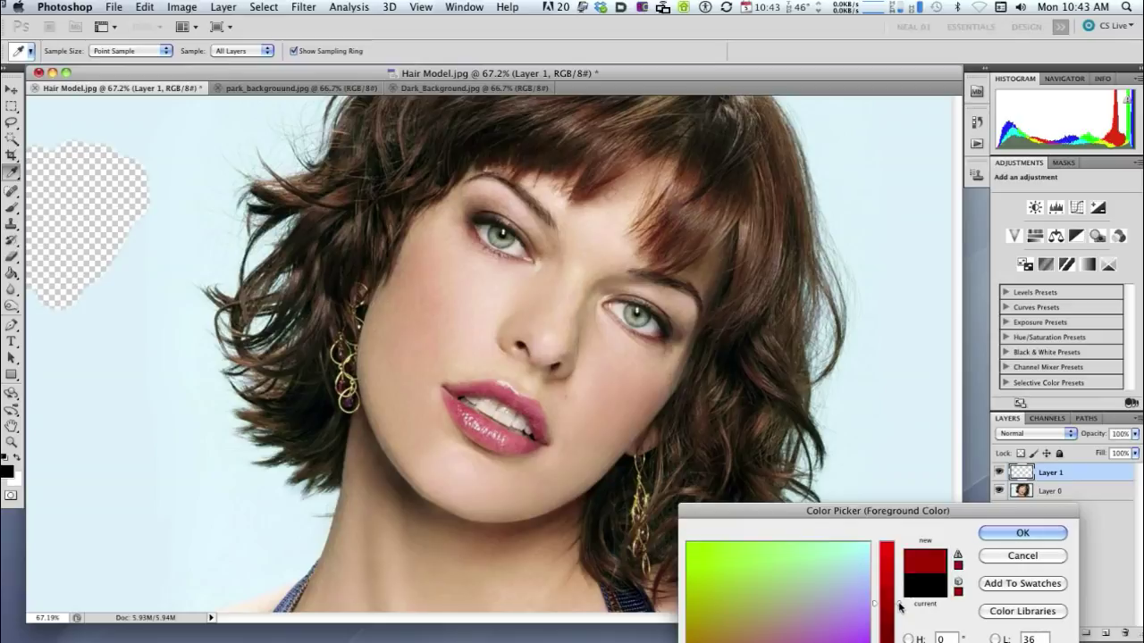
left_click(1008, 535)
key("g")
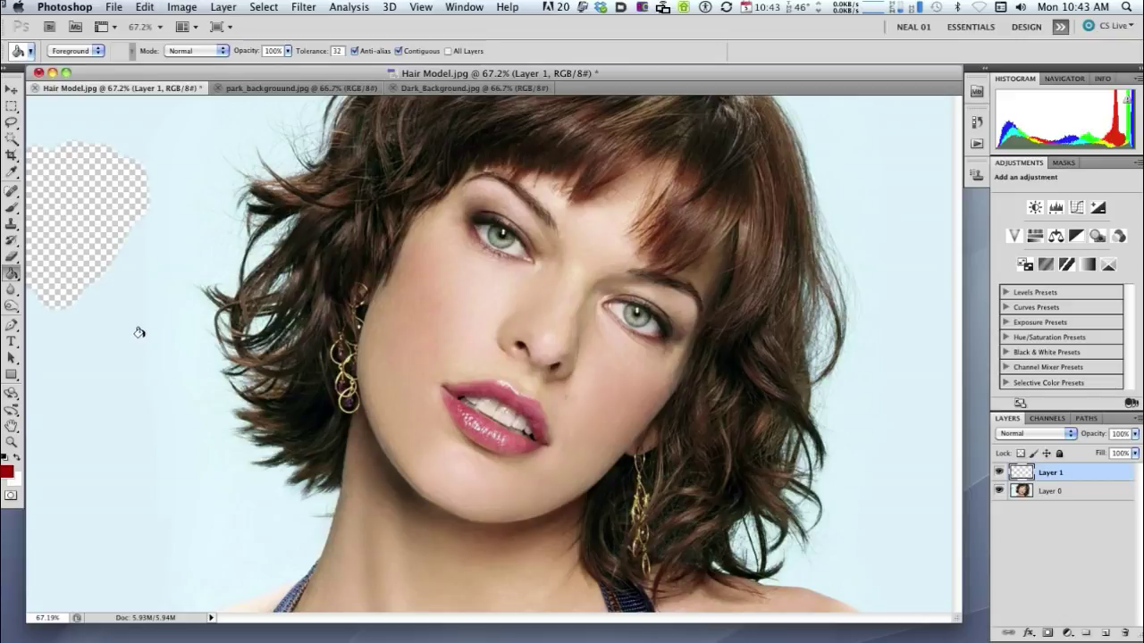
left_click(132, 371)
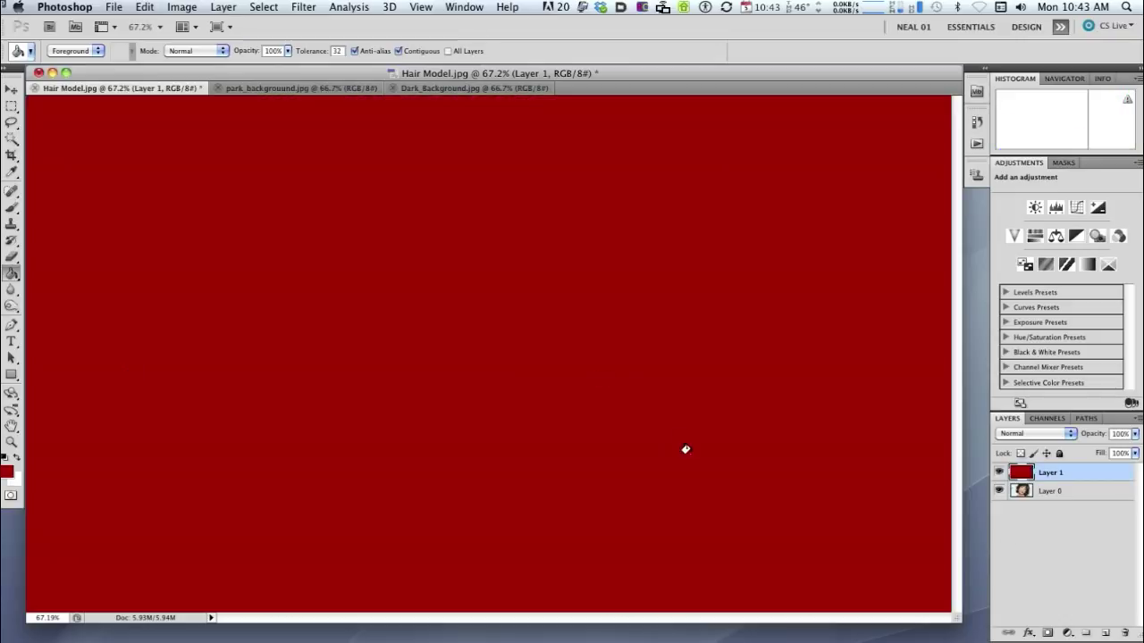
- Move the red layer beneath the photo layer, and toggle its visibility off and on to check the erased patch
left_click_drag(1090, 476, 1088, 502)
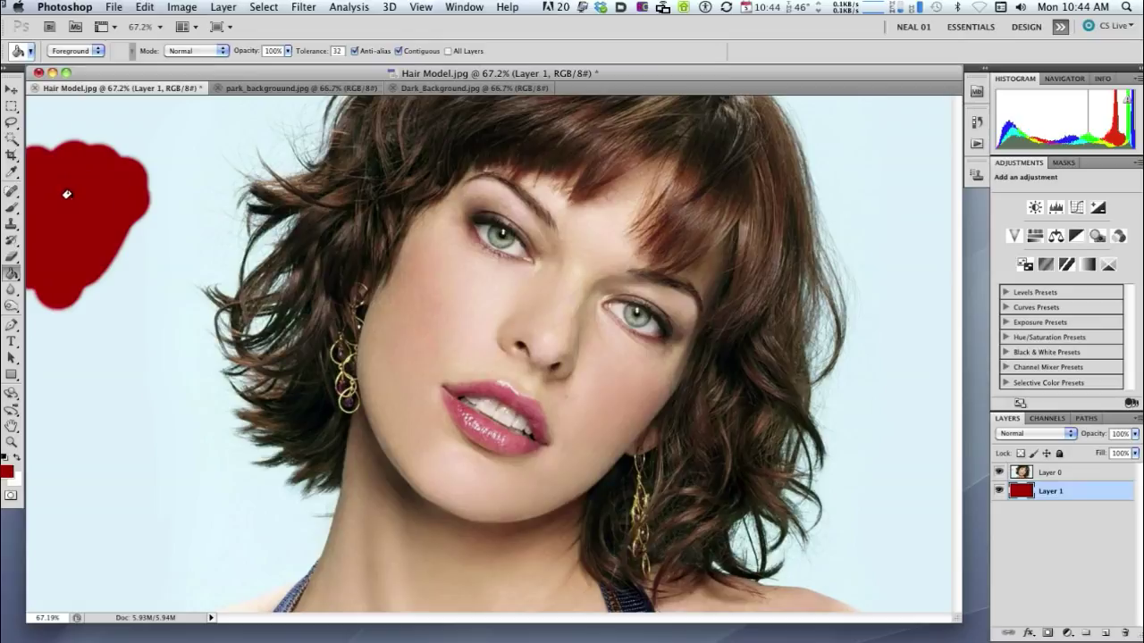
left_click(999, 490)
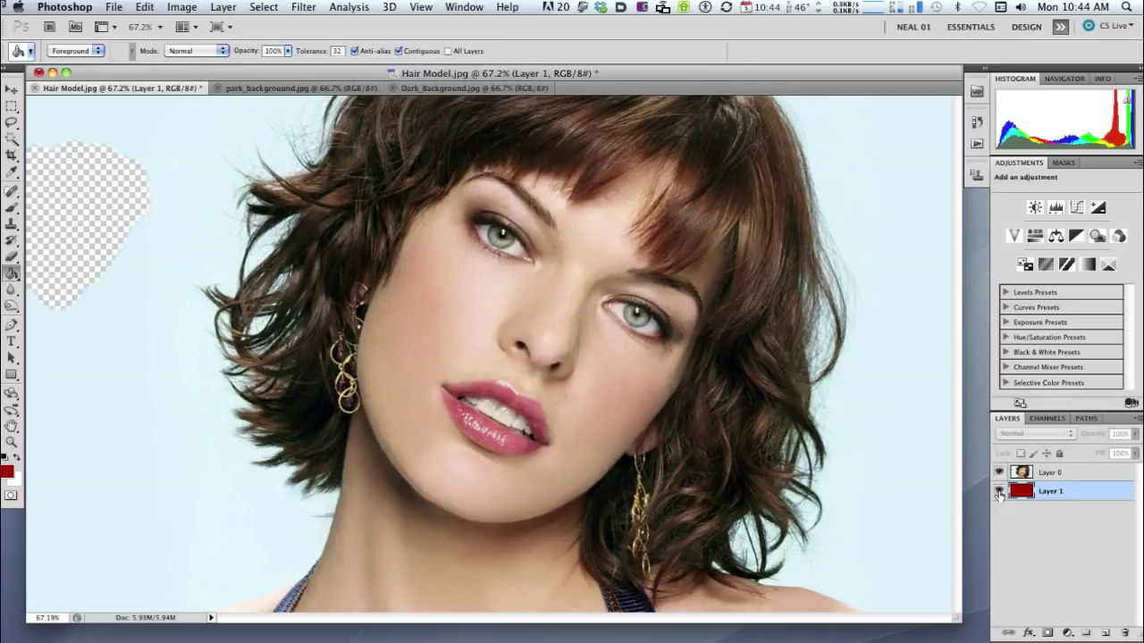
left_click(998, 492)
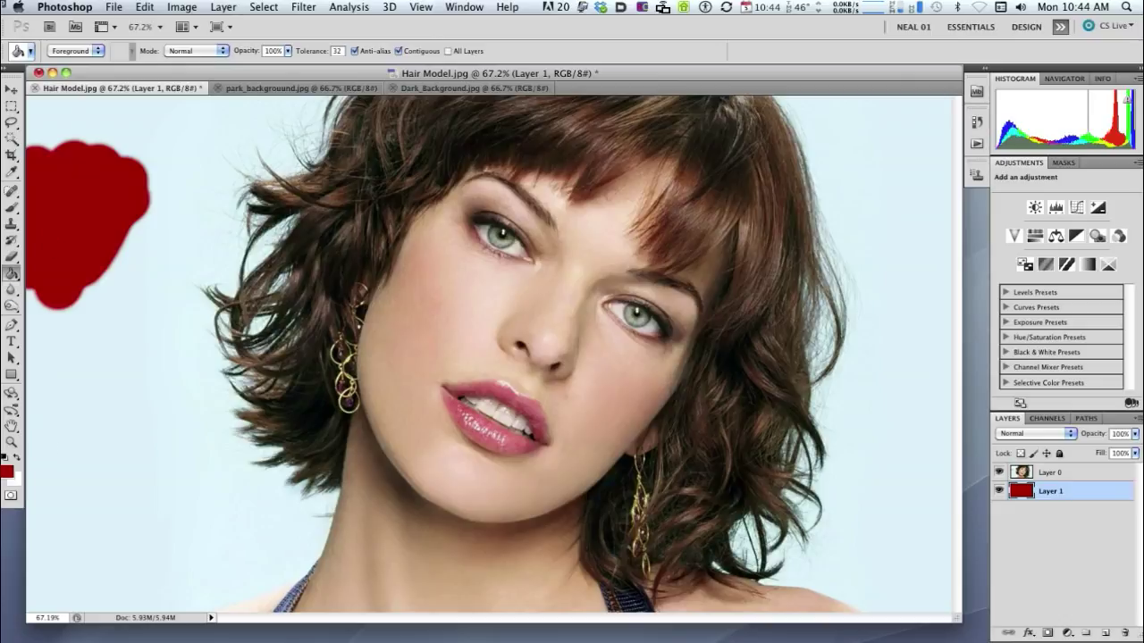
- Set up the Background Eraser tool with Once sampling and Discontiguous limits
left_click_drag(11, 257, 120, 272)
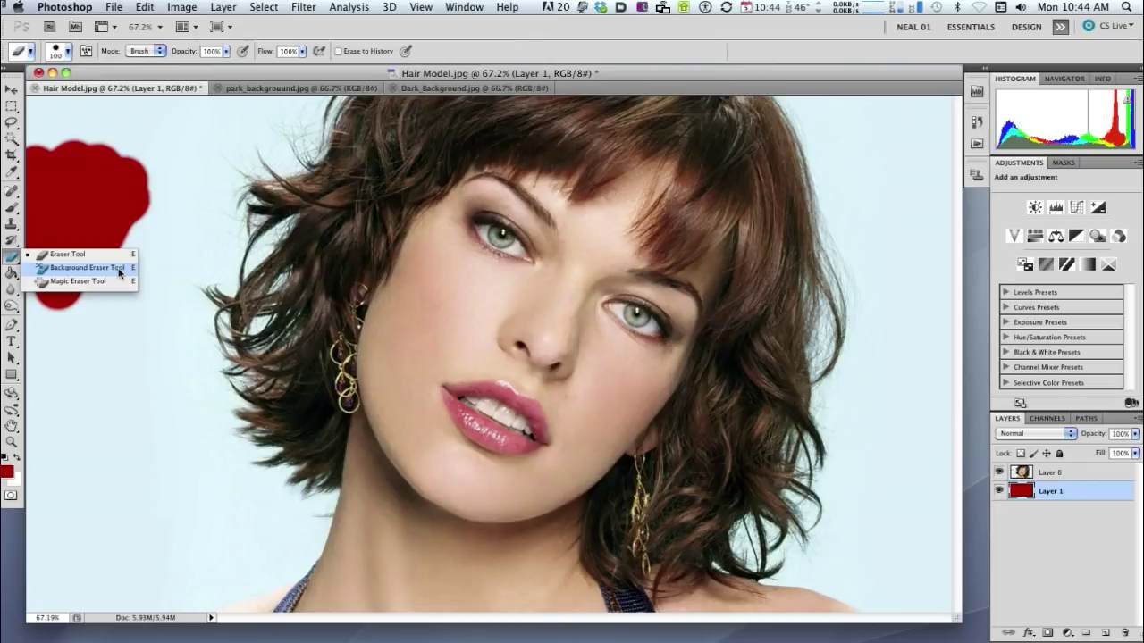
left_click_drag(120, 273, 121, 270)
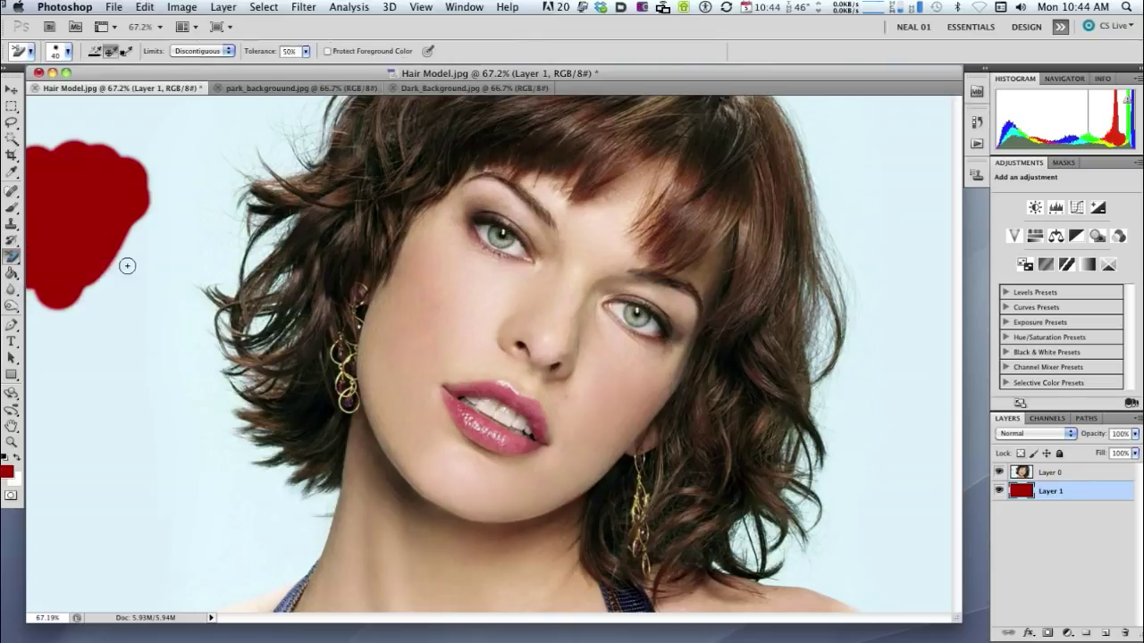
left_click(110, 52)
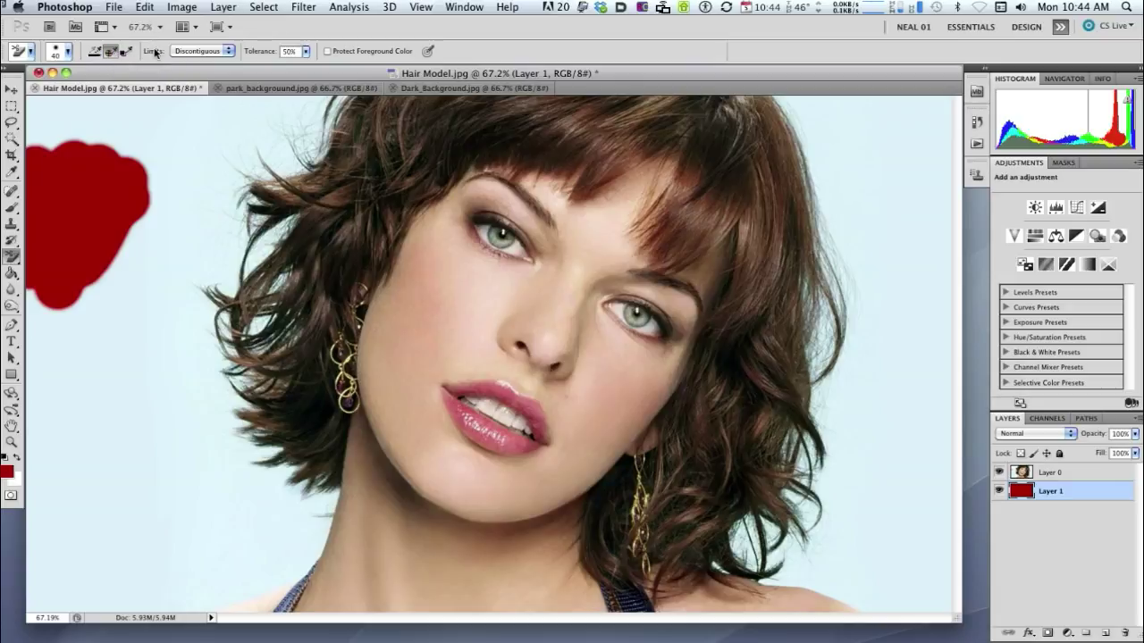
left_click(227, 51)
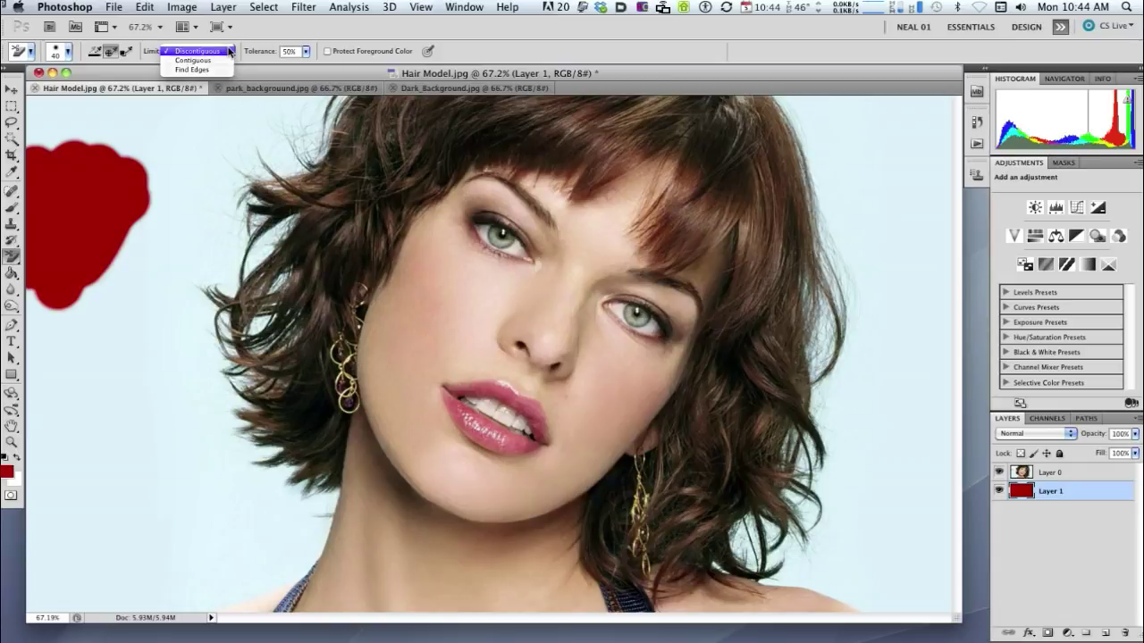
left_click(228, 51)
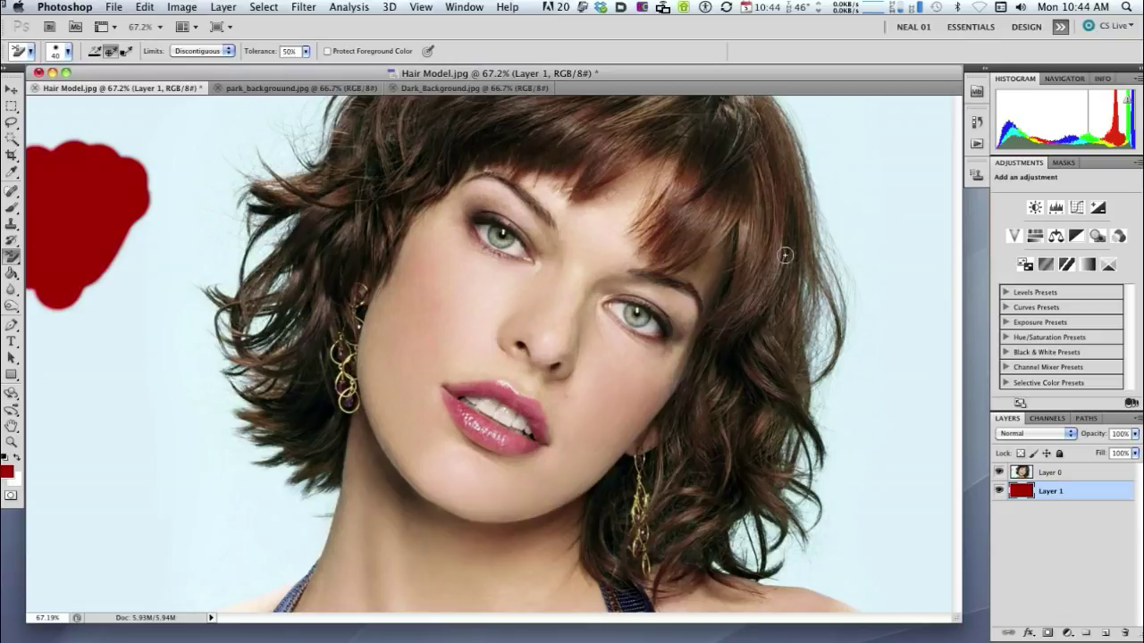
- On the photo layer, sample the pale blue backdrop as the foreground colour and background-erase along the upper and middle right edge of the hair
left_click(1072, 473)
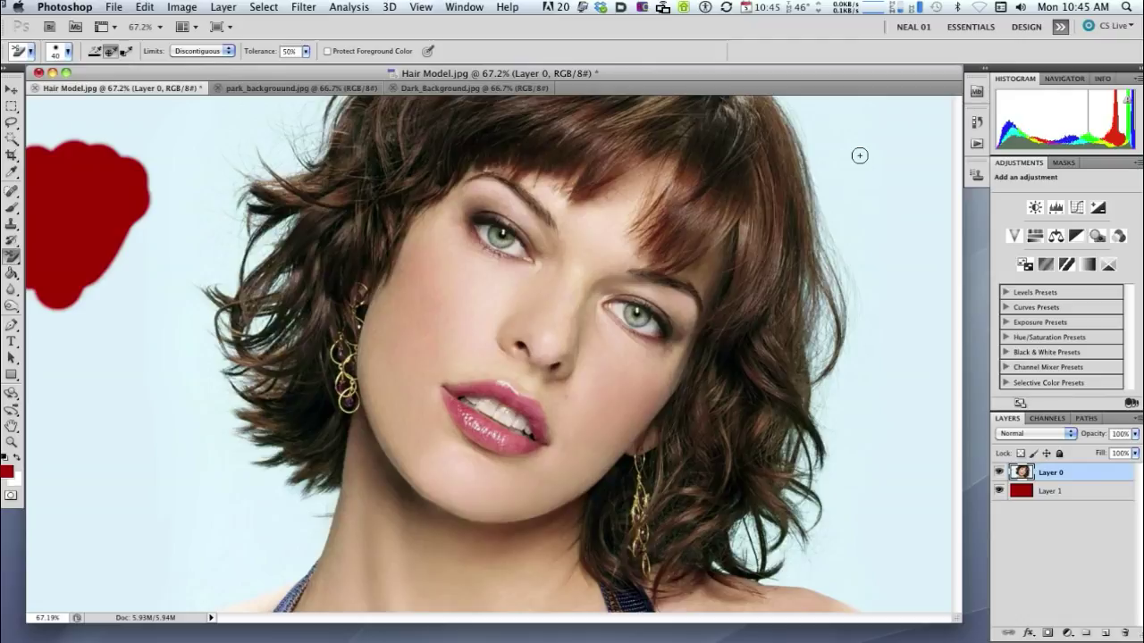
left_click(837, 141, "alt")
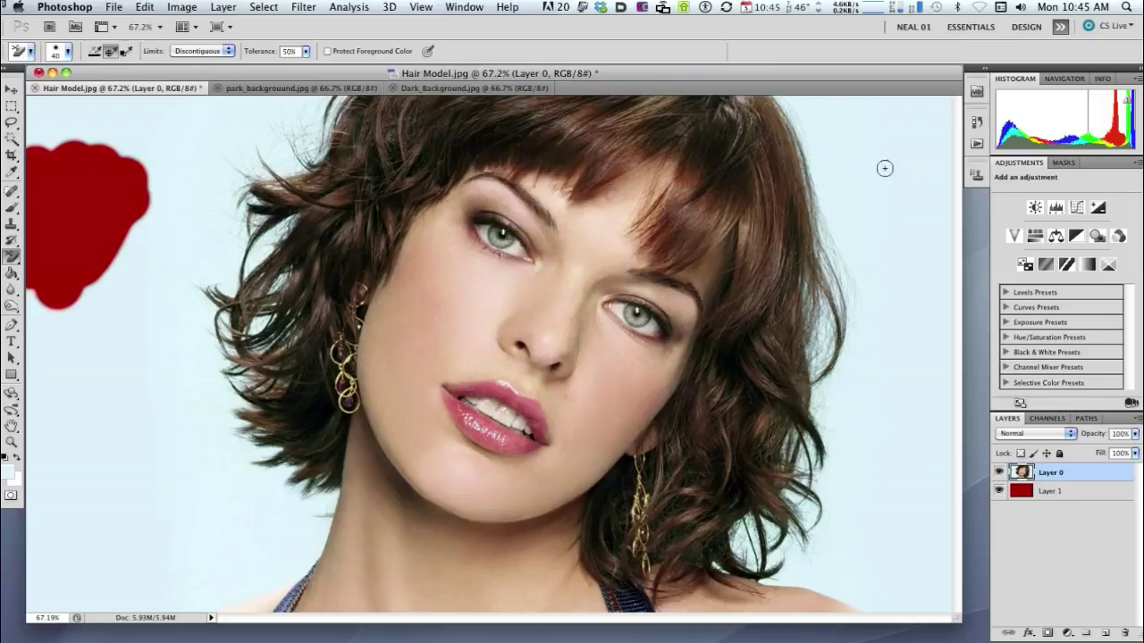
mouse_move(825, 173)
left_mouse_down()
mouse_move(811, 172)
mouse_move(800, 125)
mouse_move(764, 76)
left_mouse_up()
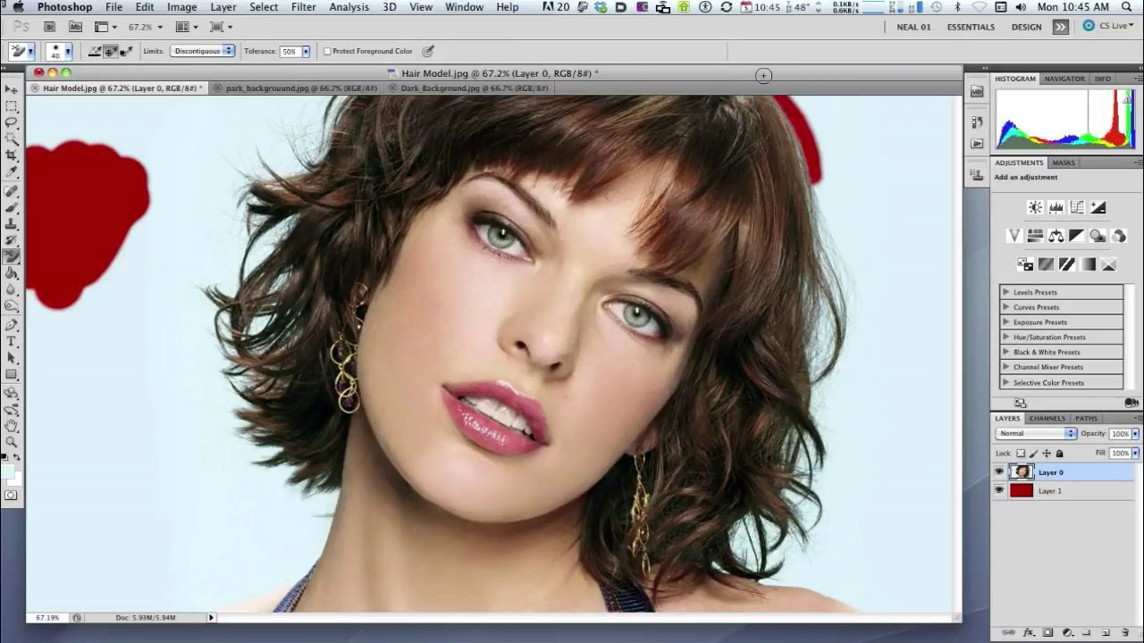
mouse_move(804, 178)
left_mouse_down()
mouse_move(847, 266)
mouse_move(840, 308)
mouse_move(824, 299)
mouse_move(831, 397)
mouse_move(815, 331)
left_mouse_up()
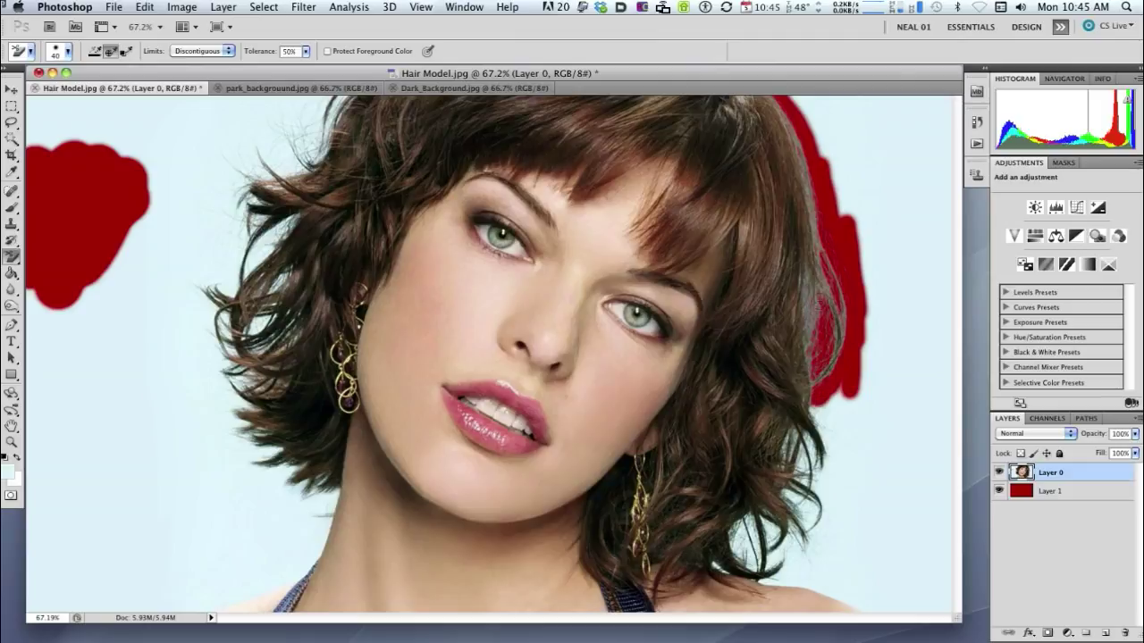
mouse_move(867, 384)
left_mouse_down()
mouse_move(865, 245)
mouse_move(813, 121)
mouse_move(830, 195)
left_mouse_up()
- Enlarge the Background Eraser brush to 71 px and erase a spot of backdrop beside the upper right hair
right_click(862, 166)
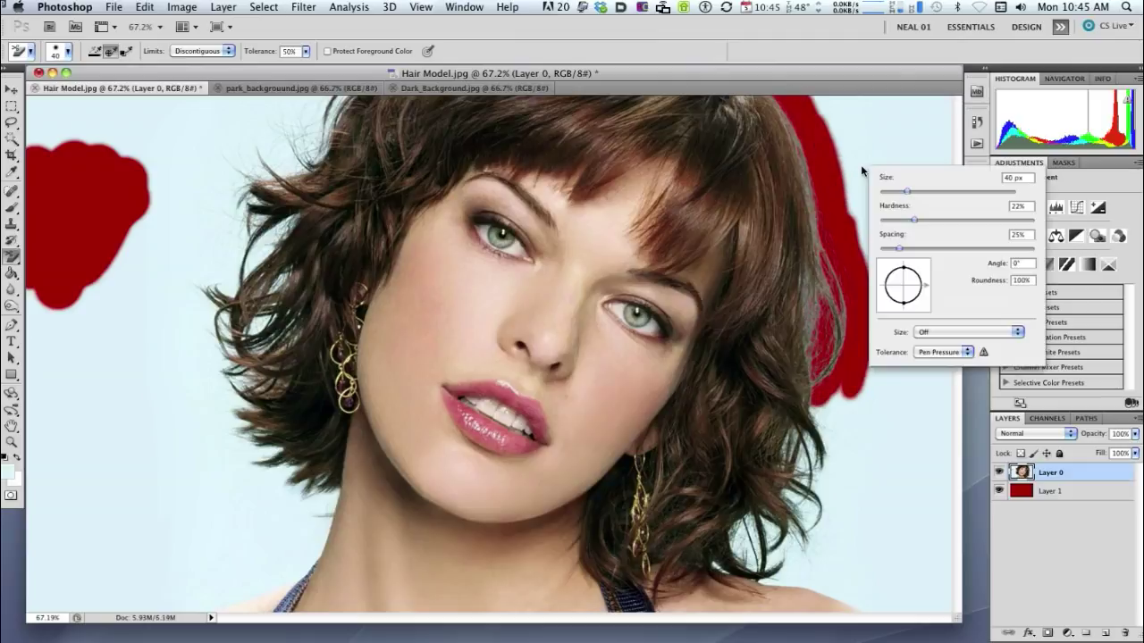
mouse_move(907, 191)
left_mouse_down()
mouse_move(924, 223)
mouse_move(899, 222)
mouse_move(927, 192)
left_mouse_up()
left_click(835, 125)
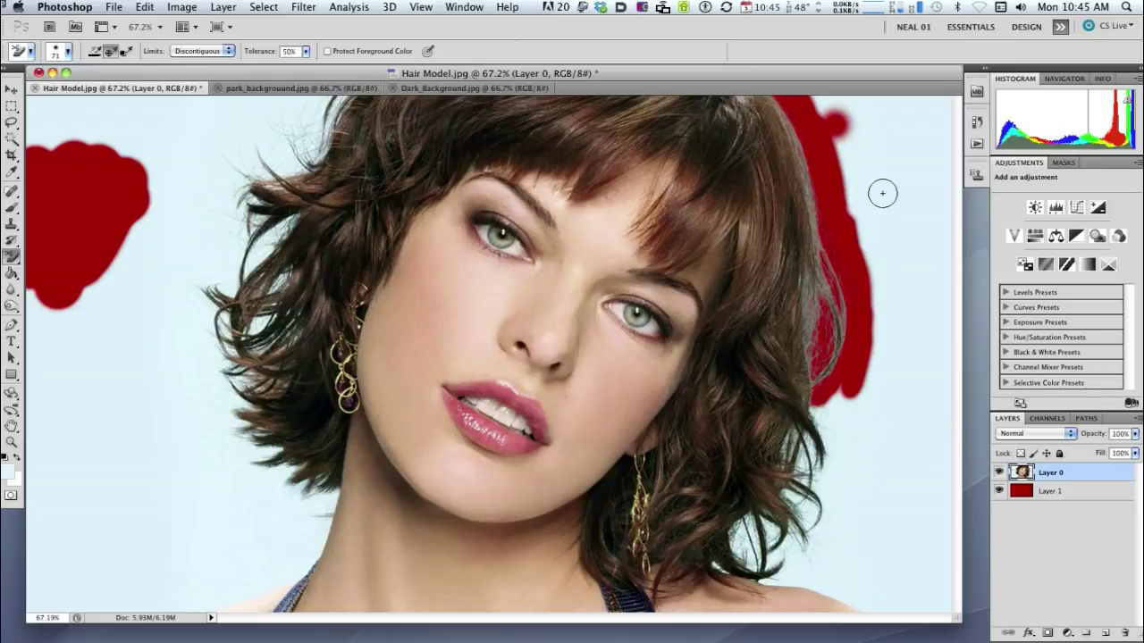
- Enlarge the brush to 100 px and erase more backdrop down the right side of the hair to the lower curls
key("bracketright")
key("bracketright")
key("bracketright")
key("bracketleft")
key("alt")
left_click_drag(847, 156, 883, 330)
left_click_drag(840, 389, 838, 439)
mouse_move(826, 460)
left_mouse_down()
mouse_move(808, 549)
mouse_move(786, 495)
mouse_move(768, 518)
left_mouse_up()
- Try erasing the backdrop around the lower right hair tips and over the shoulder, undoing each stroke
mouse_move(791, 469)
left_mouse_down()
mouse_move(815, 562)
mouse_move(731, 504)
mouse_move(809, 529)
mouse_move(845, 579)
mouse_move(756, 602)
mouse_move(816, 588)
mouse_move(785, 570)
left_mouse_up()
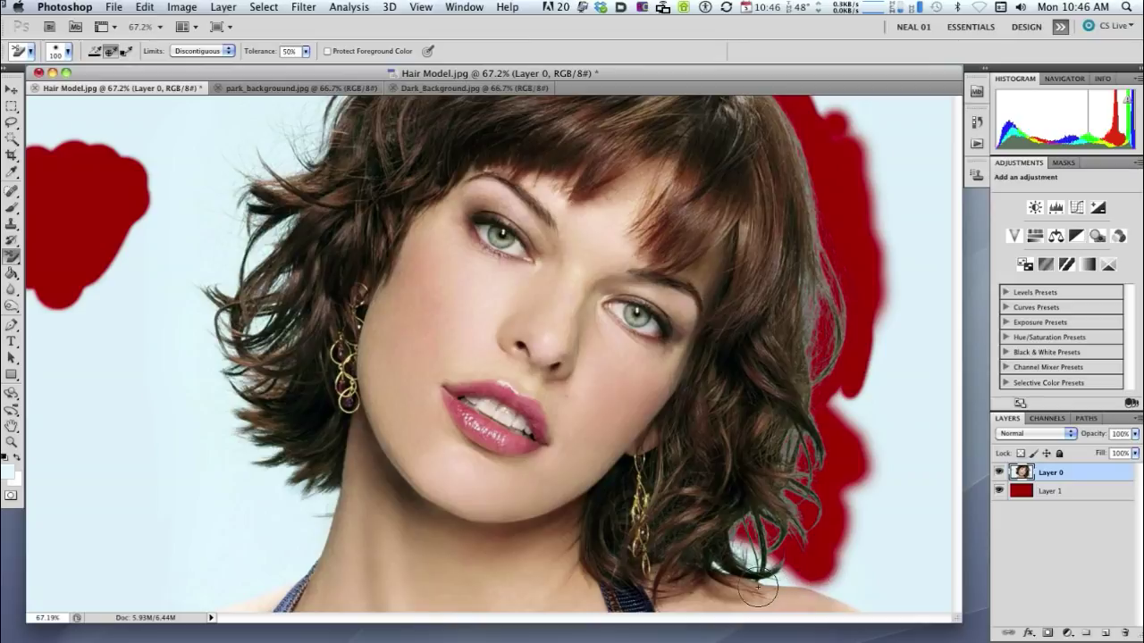
key("super+z")
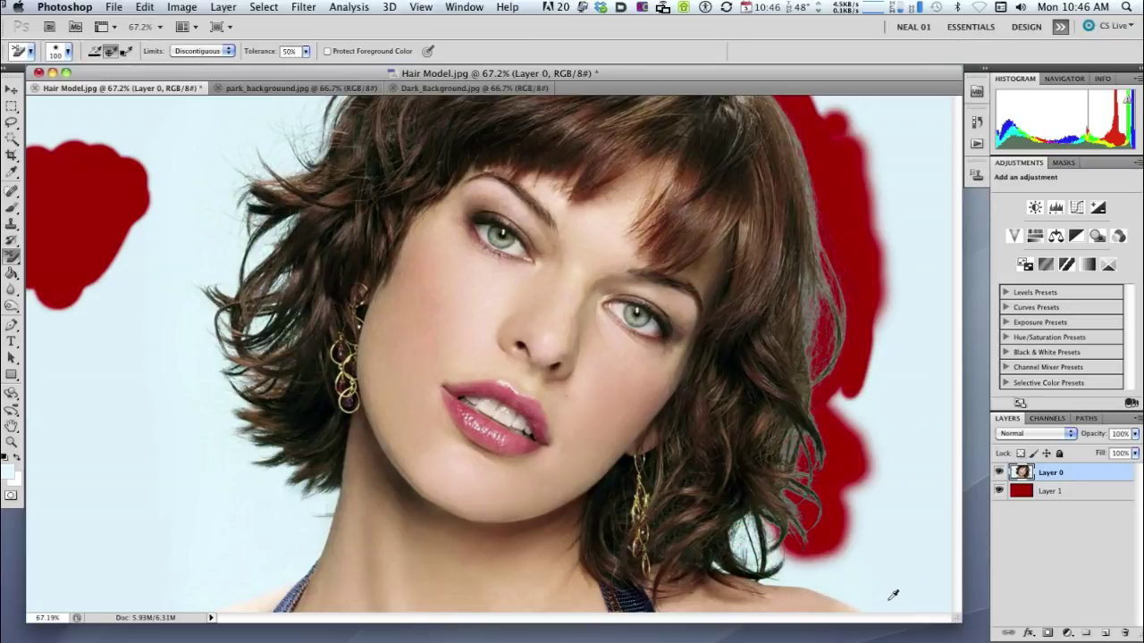
mouse_move(893, 593)
left_mouse_down()
mouse_move(818, 602)
mouse_move(871, 602)
left_mouse_up()
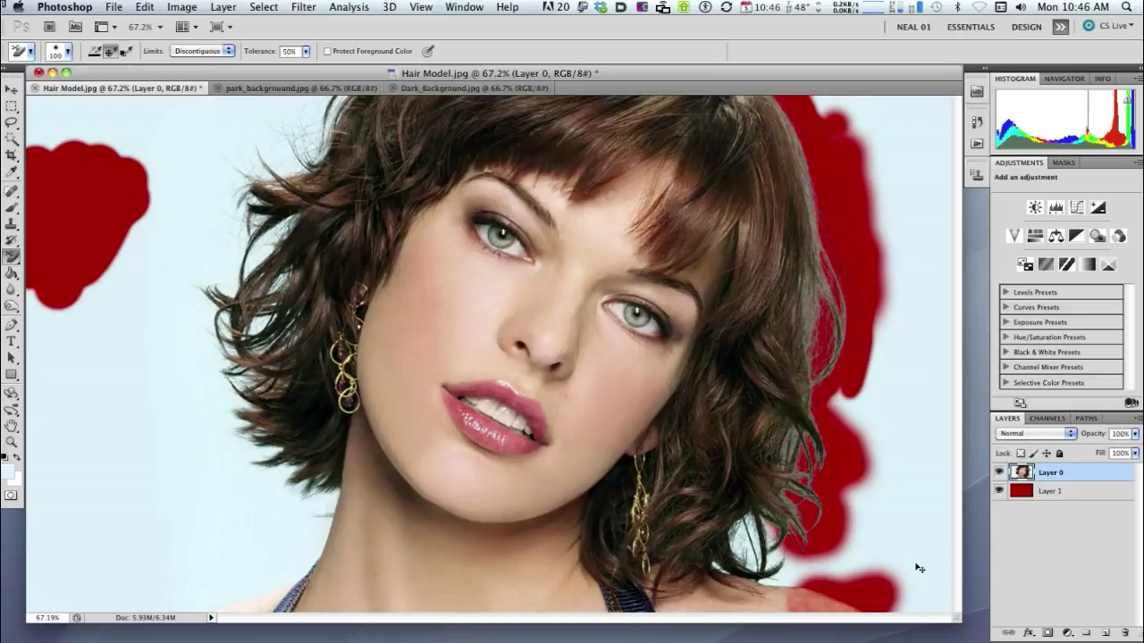
key("ctrl+z")
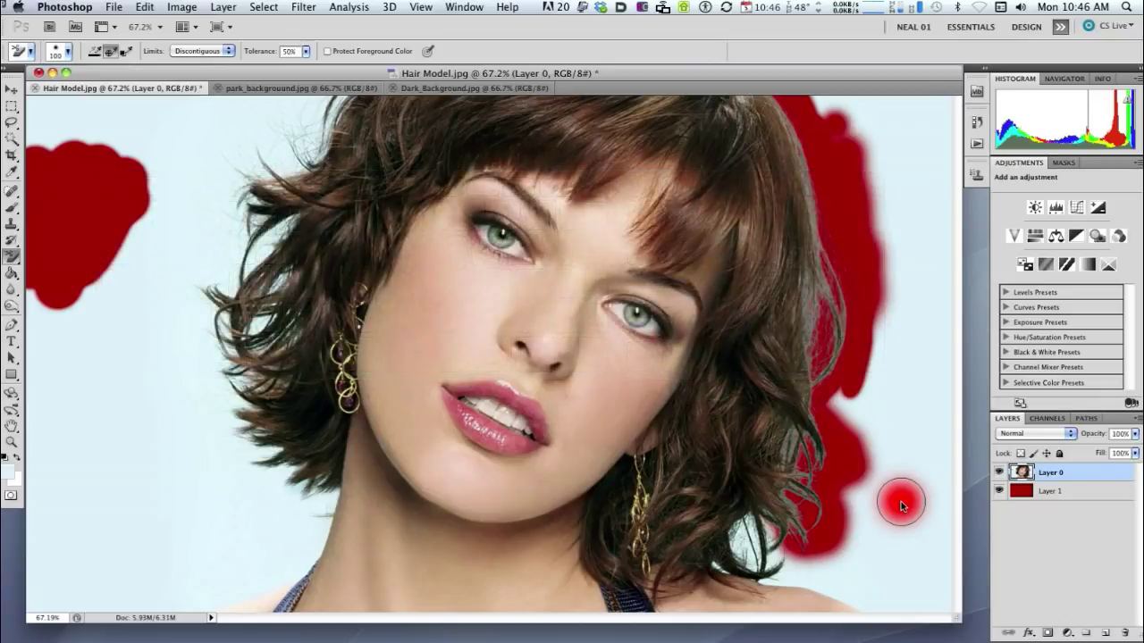
- Reduce the brush to 40 px, resample the backdrop, and erase the gaps between the lower right hair strands above the shoulder
mouse_move(901, 501)
left_mouse_down()
mouse_move(887, 506)
mouse_move(924, 502)
mouse_move(917, 442)
mouse_move(915, 612)
mouse_move(896, 589)
mouse_move(867, 587)
mouse_move(867, 551)
left_mouse_up()
left_click_drag(866, 506, 862, 459)
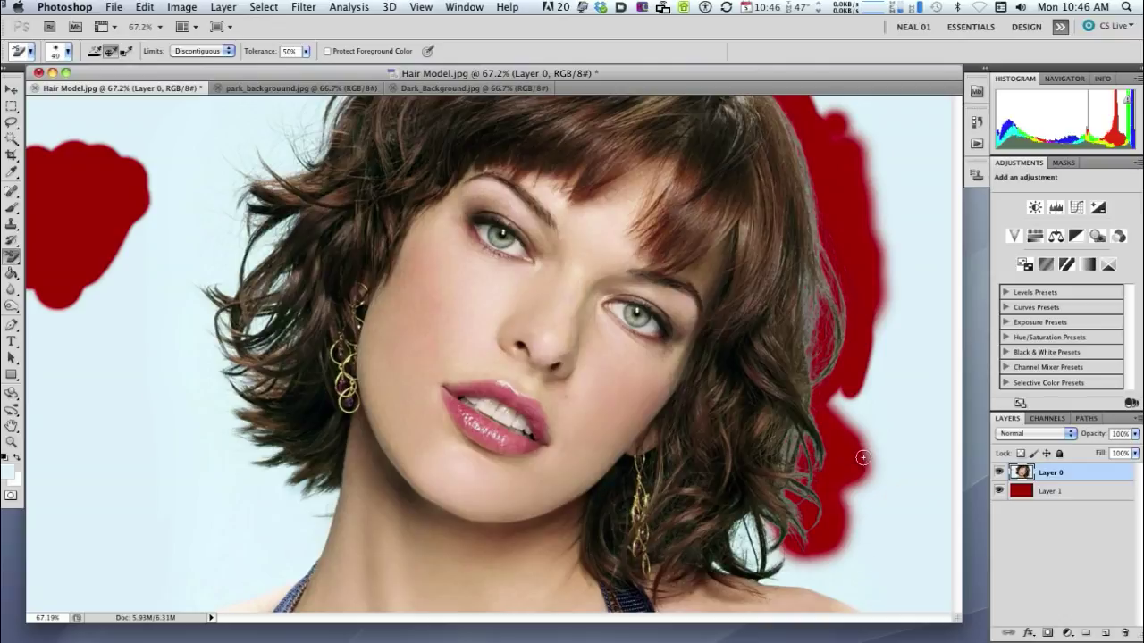
left_click(804, 569, "alt")
mouse_move(783, 556)
left_mouse_down()
mouse_move(746, 541)
mouse_move(760, 527)
mouse_move(727, 517)
mouse_move(791, 569)
mouse_move(722, 566)
mouse_move(769, 576)
mouse_move(819, 565)
mouse_move(821, 548)
mouse_move(803, 544)
left_mouse_up()
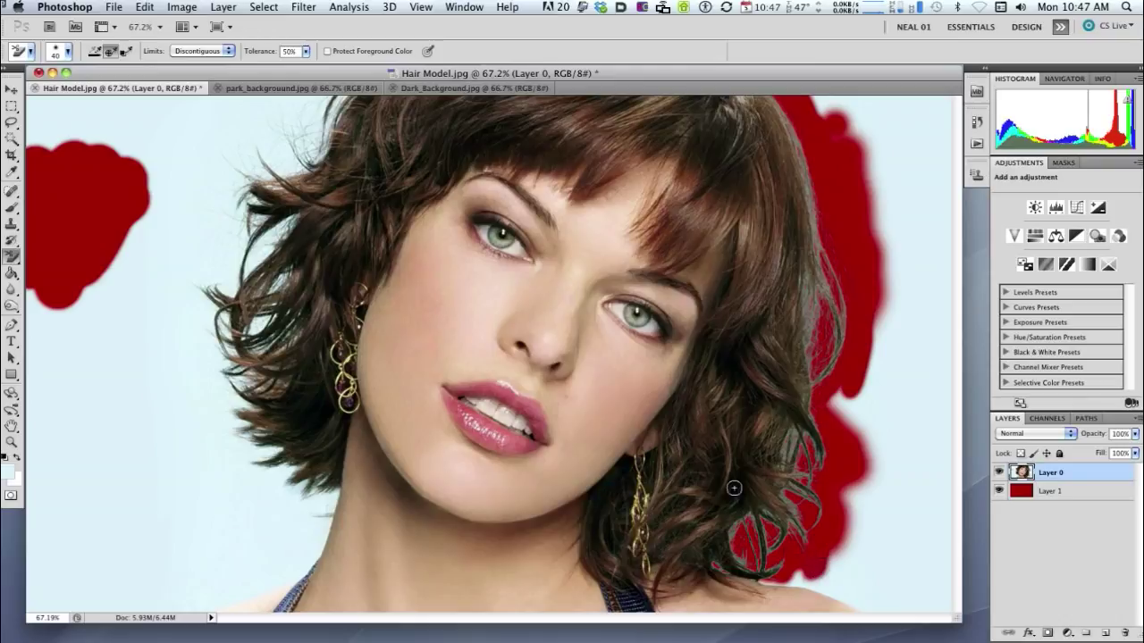
- Enlarge the brush to 133 px and erase the backdrop around the whole left side of the hair down to the neck
left_click(229, 134)
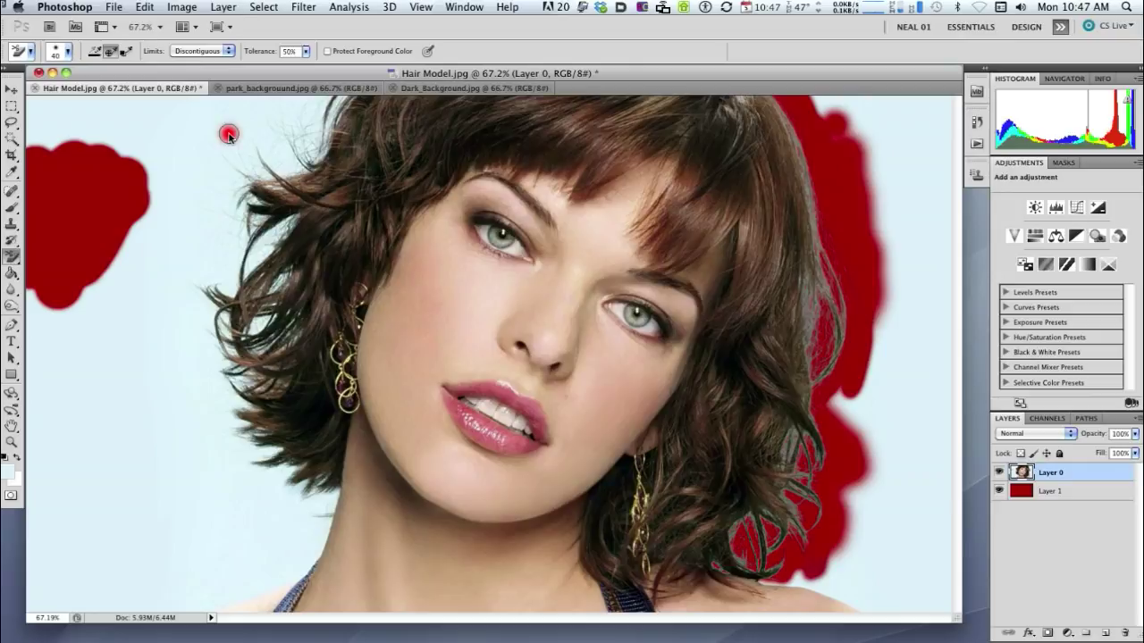
left_click_drag(228, 134, 254, 136)
mouse_move(291, 157)
left_mouse_down()
mouse_move(350, 93)
mouse_move(263, 122)
mouse_move(288, 103)
mouse_move(333, 126)
mouse_move(255, 190)
mouse_move(239, 249)
mouse_move(275, 282)
mouse_move(225, 311)
mouse_move(177, 302)
mouse_move(268, 326)
mouse_move(277, 344)
mouse_move(230, 373)
mouse_move(204, 353)
mouse_move(189, 366)
mouse_move(223, 407)
mouse_move(250, 410)
mouse_move(198, 409)
mouse_move(237, 440)
mouse_move(234, 416)
mouse_move(249, 449)
mouse_move(273, 460)
mouse_move(262, 486)
mouse_move(233, 444)
mouse_move(231, 453)
mouse_move(292, 490)
left_mouse_up()
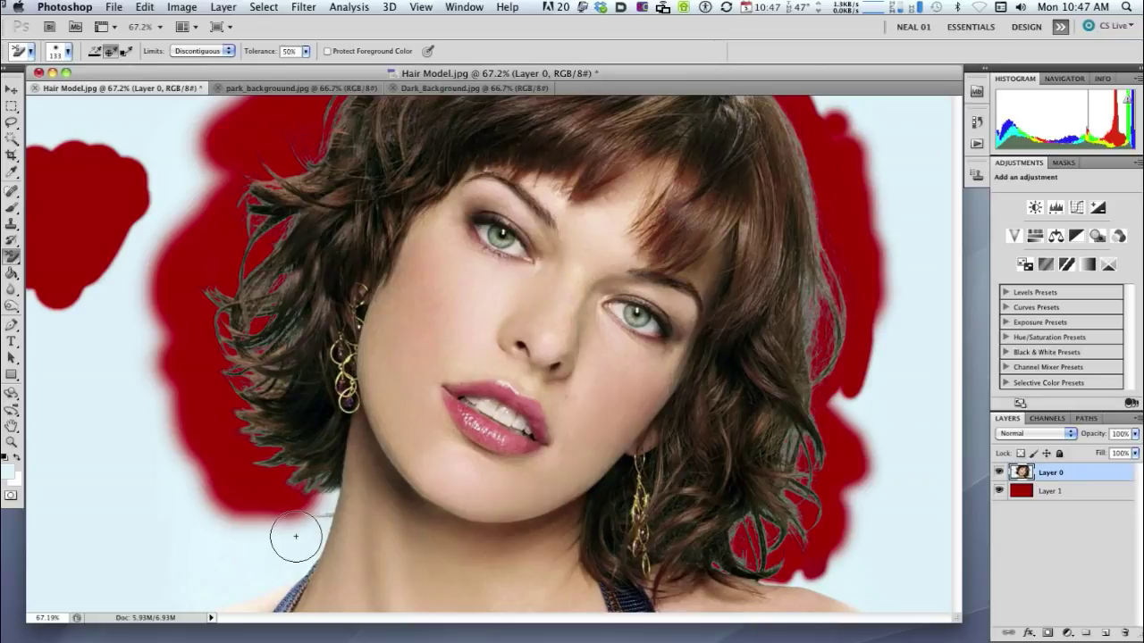
- Reduce the brush to 25 px and erase the backdrop between the lowest left hair tips and the neck
key("bracketleft")
key("bracketleft")
key("bracketleft")
key("bracketleft")
key("bracketleft")
key("bracketleft")
key("bracketleft")
key("bracketleft")
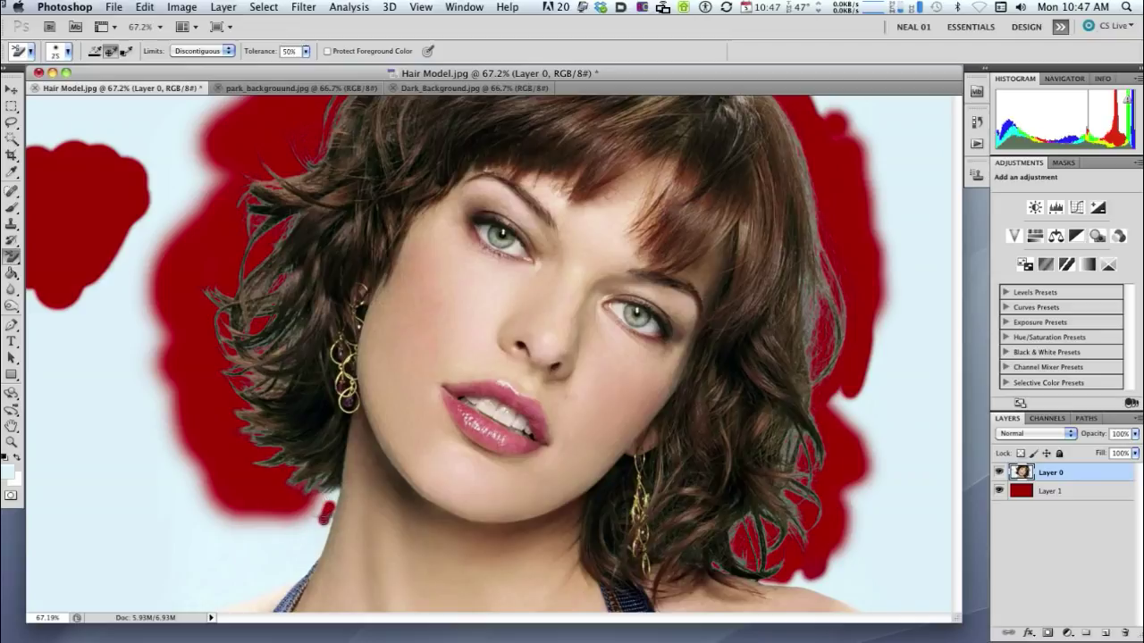
mouse_move(326, 511)
left_mouse_down()
mouse_move(308, 522)
mouse_move(324, 492)
left_mouse_up()
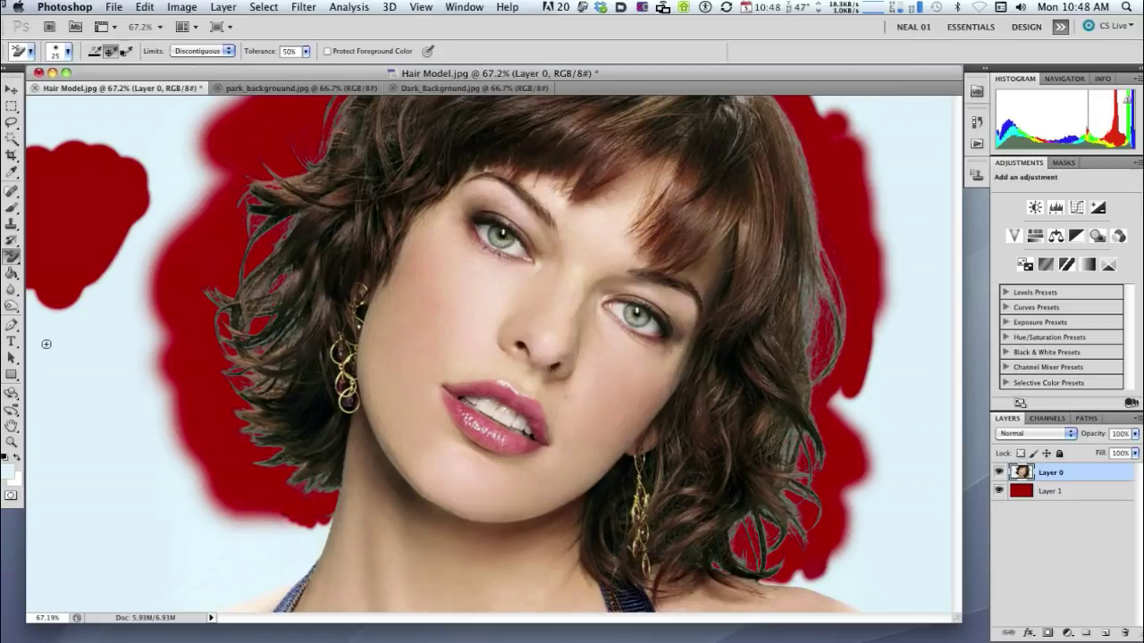
- Switch to the regular Eraser, reduce it to 34 px, and erase a patch of backdrop beside the left side of the neck
left_click(12, 442)
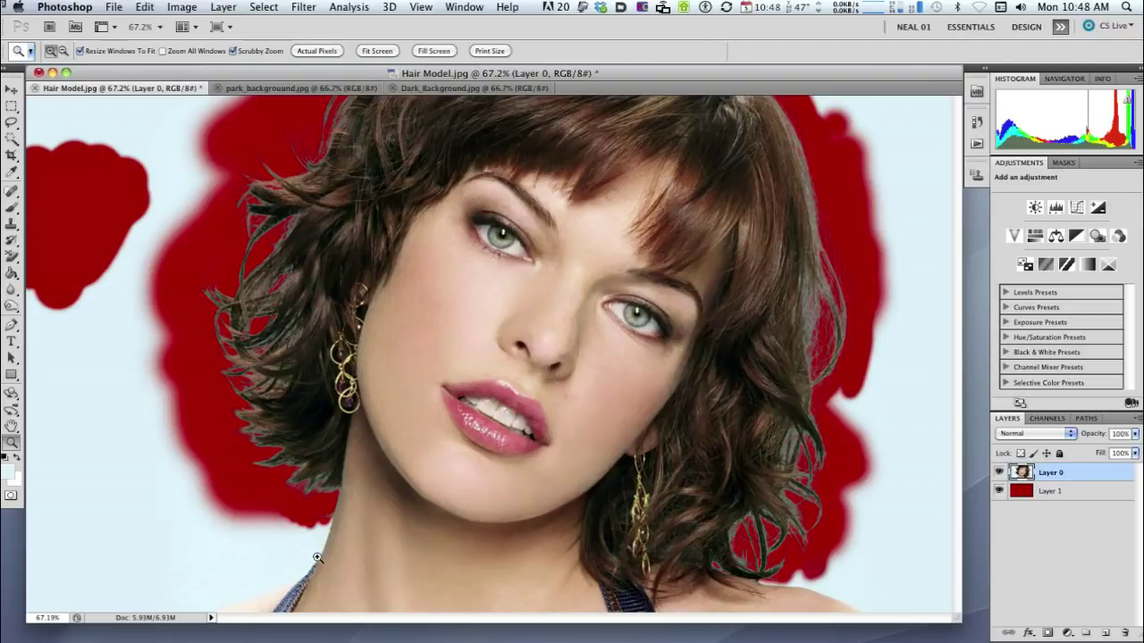
left_click_drag(327, 563, 650, 273)
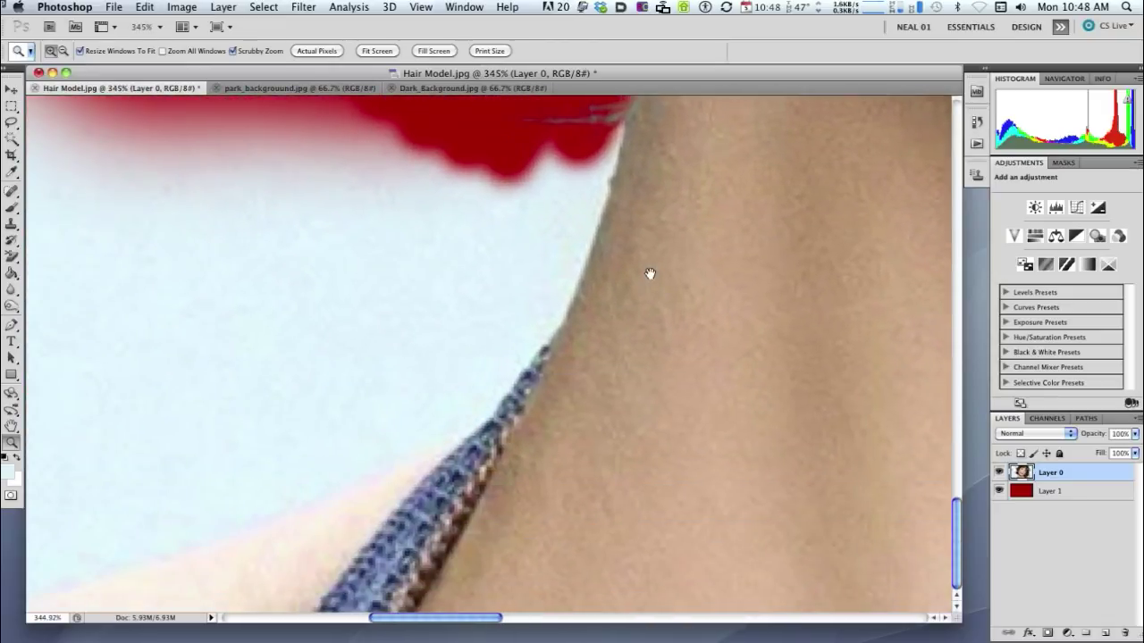
left_click(13, 258)
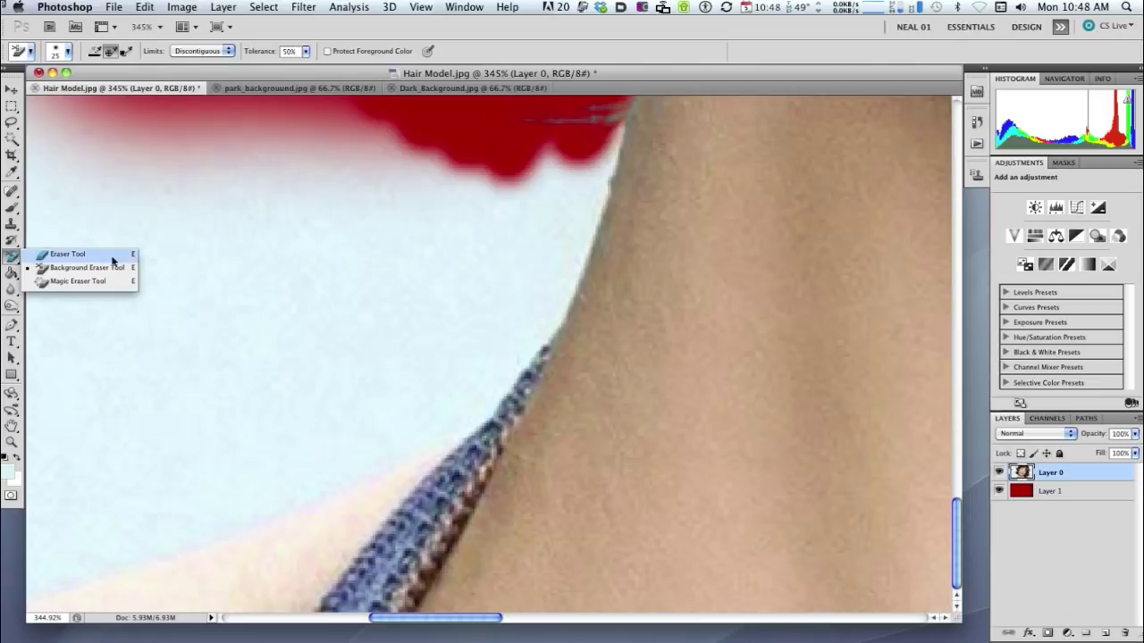
left_click(63, 256)
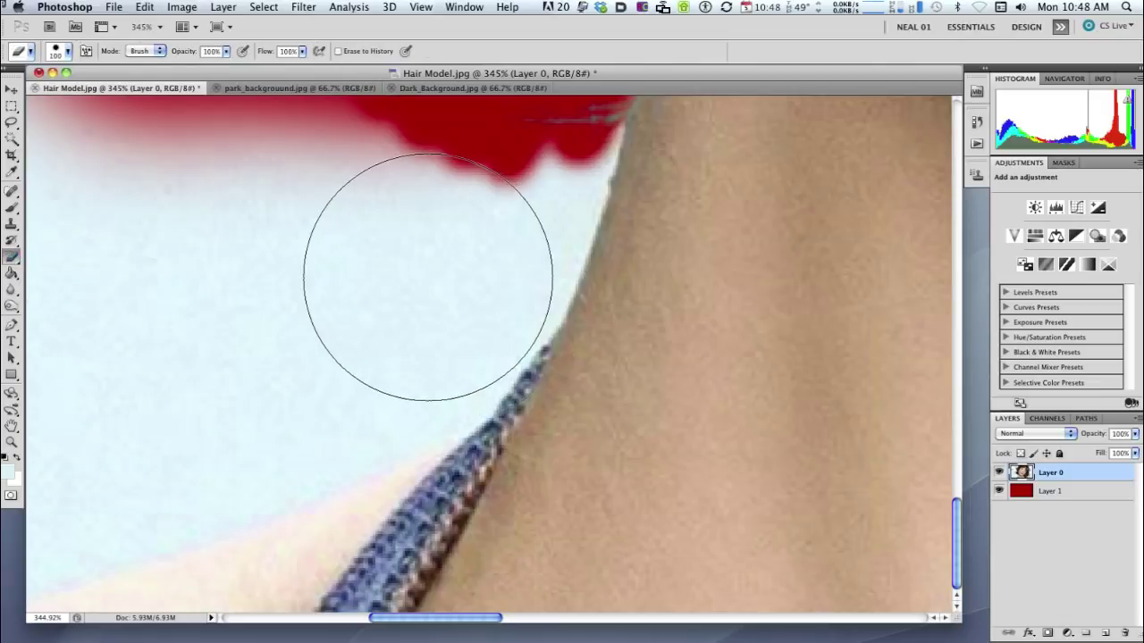
left_click_drag(428, 275, 349, 275)
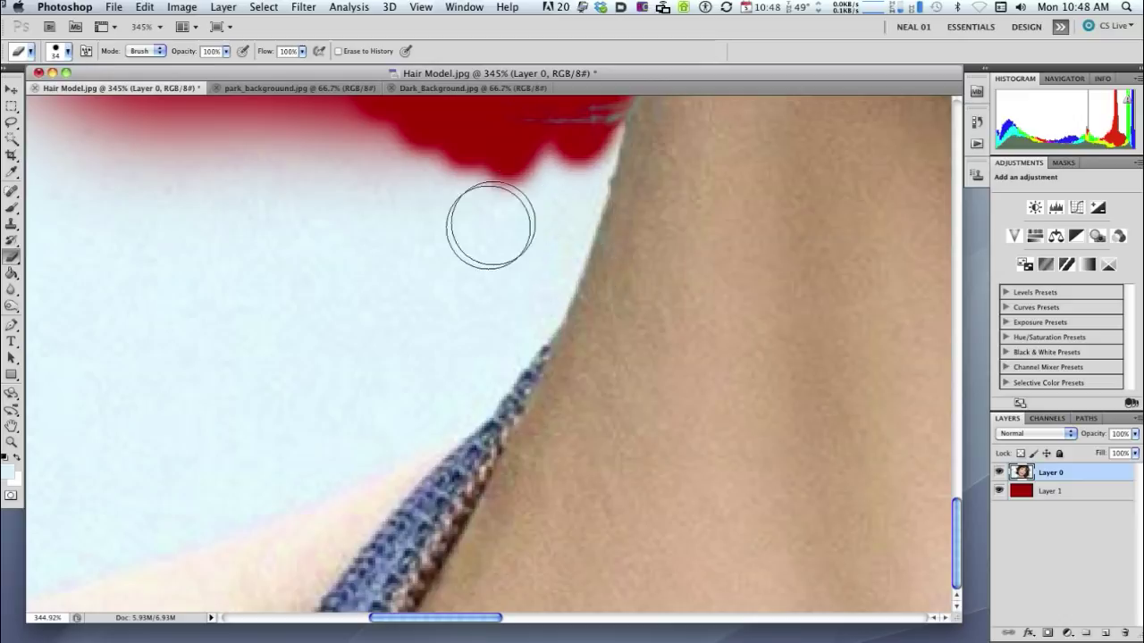
left_click(424, 278)
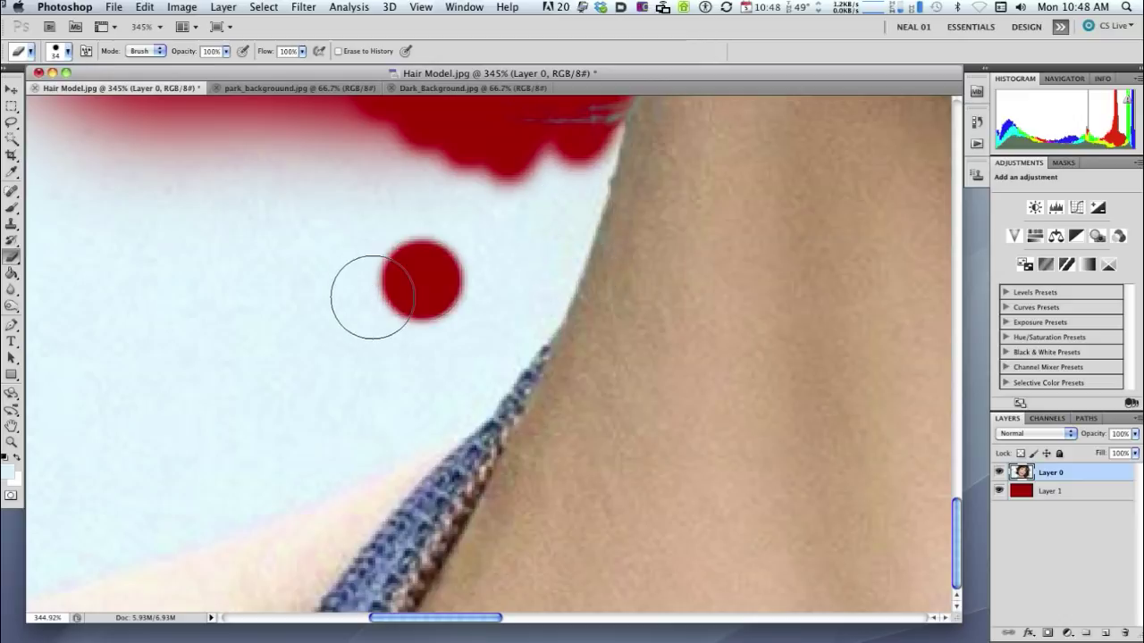
left_click(371, 298)
left_click(321, 330)
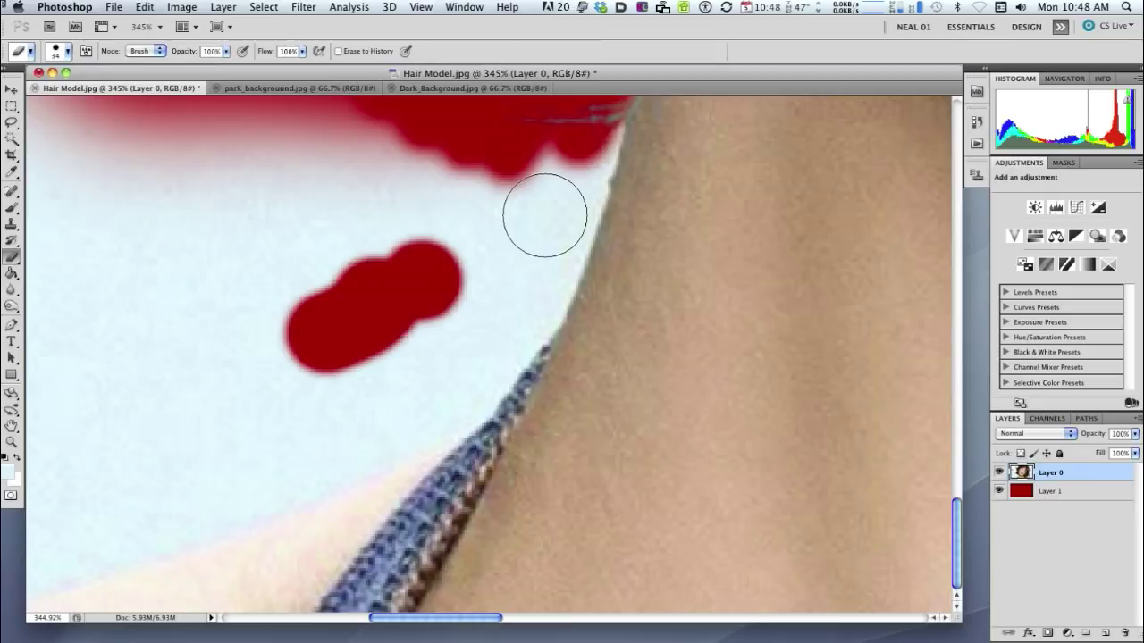
- Reduce the eraser to 8 px and try erasing the backdrop along the upper neck edge below the hair
key("bracketleft")
key("bracketleft")
key("bracketleft")
key("bracketleft")
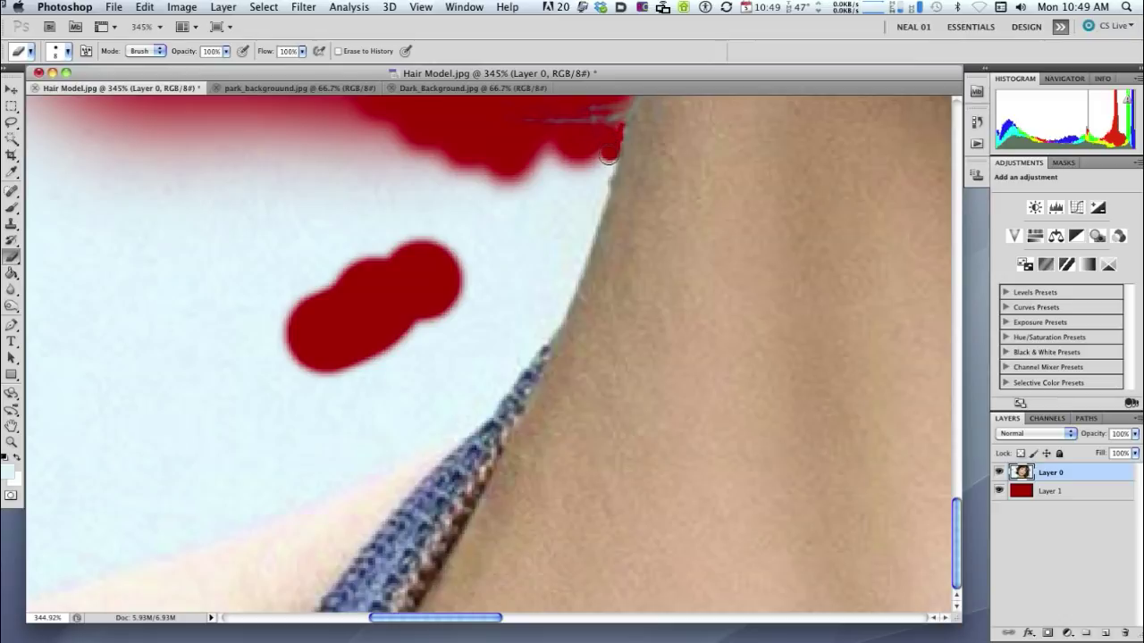
left_click_drag(603, 168, 596, 185)
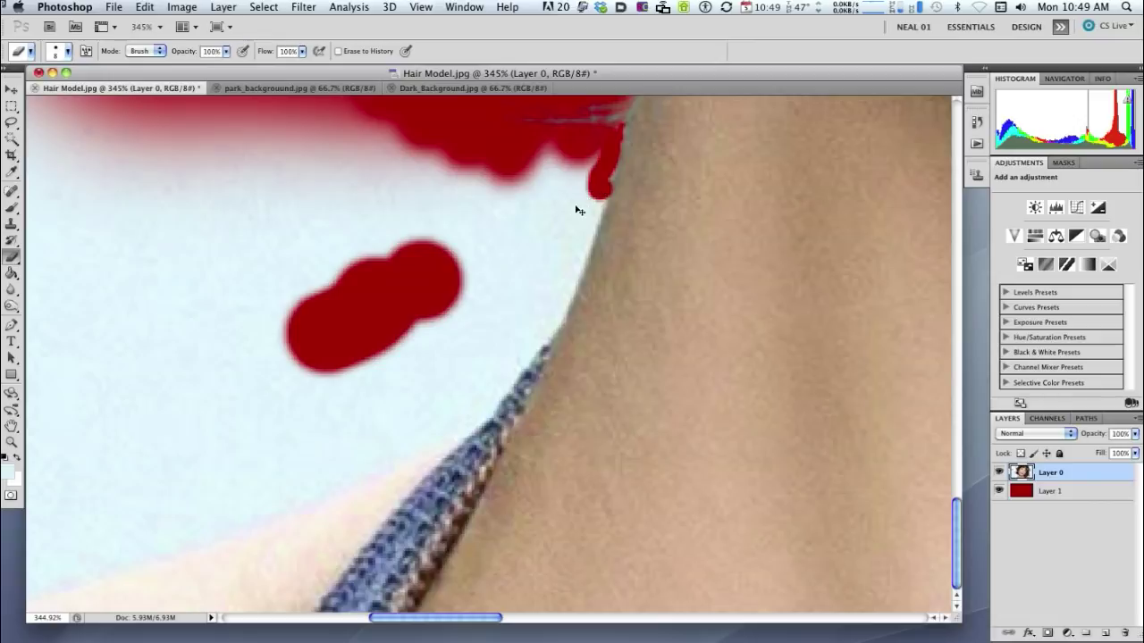
left_click_drag(614, 139, 595, 192)
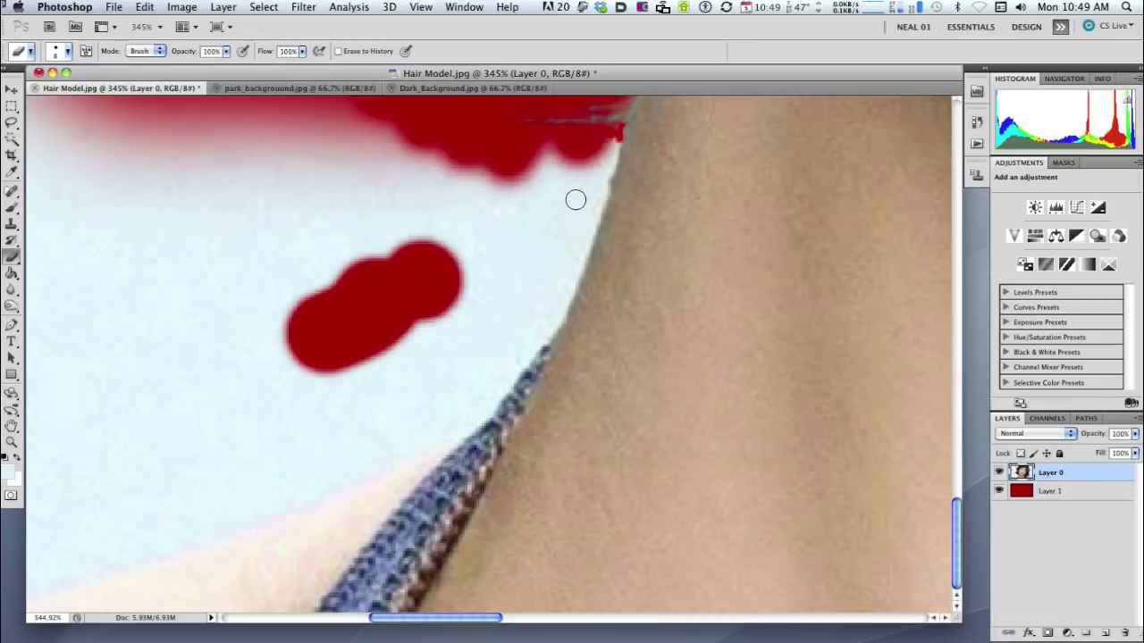
- Set the eraser hardness to 45% and erase a thin line of backdrop down the neck edge toward the denim strap
right_click(576, 199)
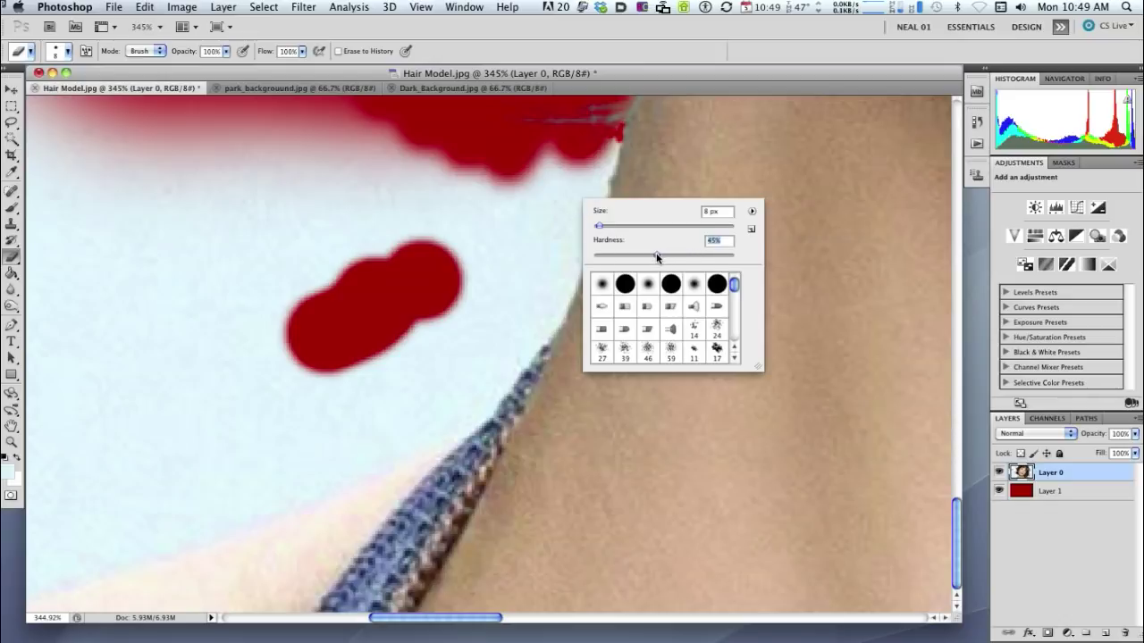
left_click(493, 206)
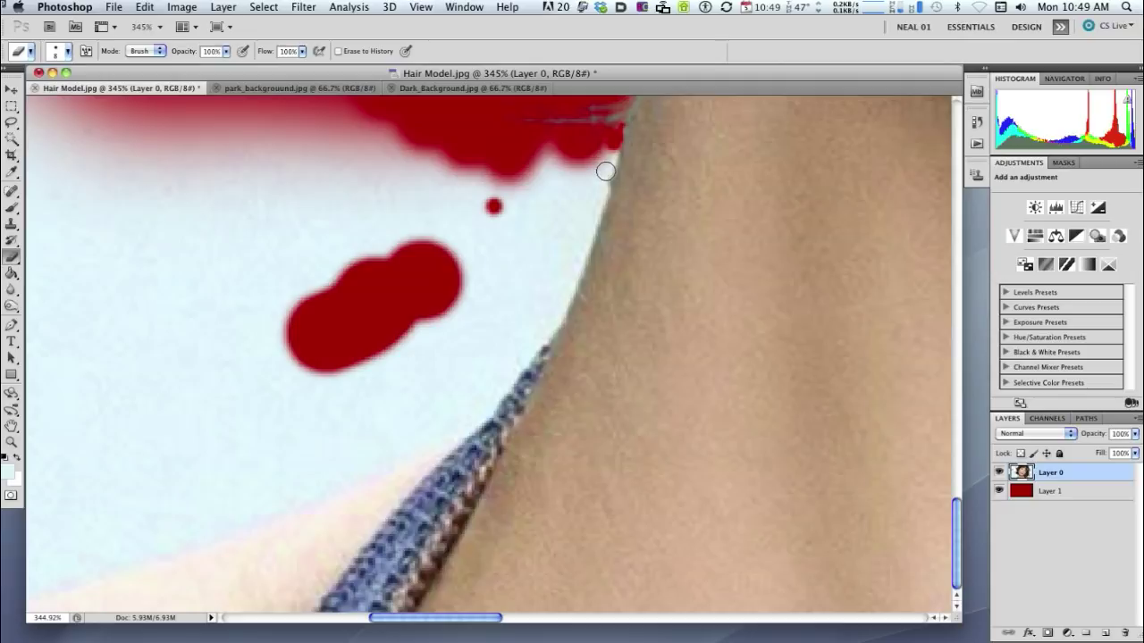
left_click_drag(614, 133, 600, 191)
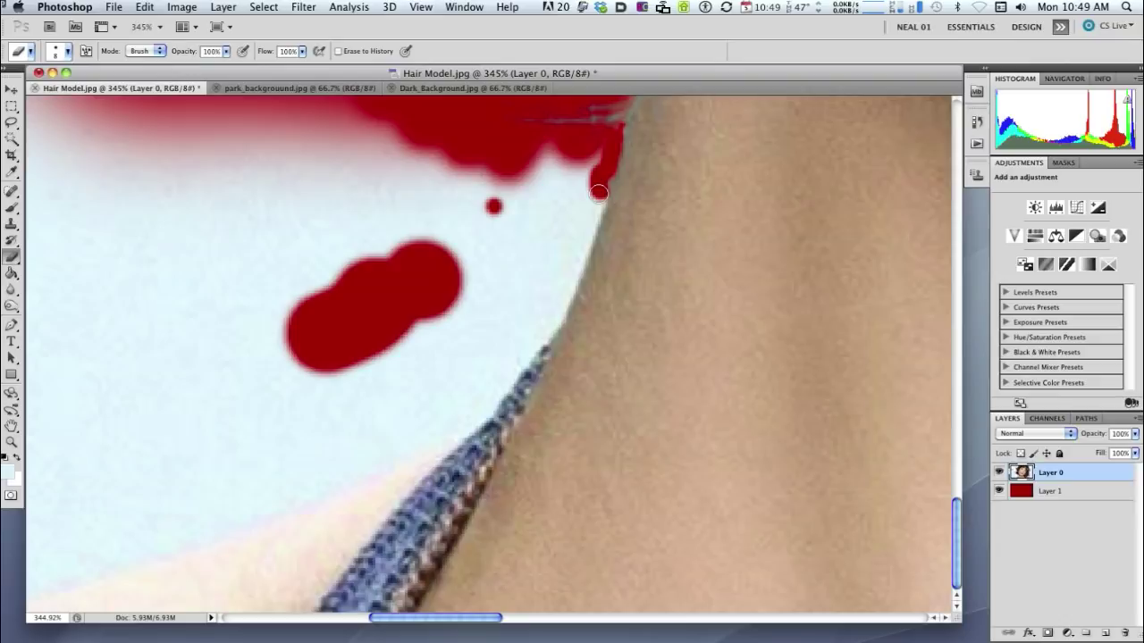
left_click(564, 289, "shift")
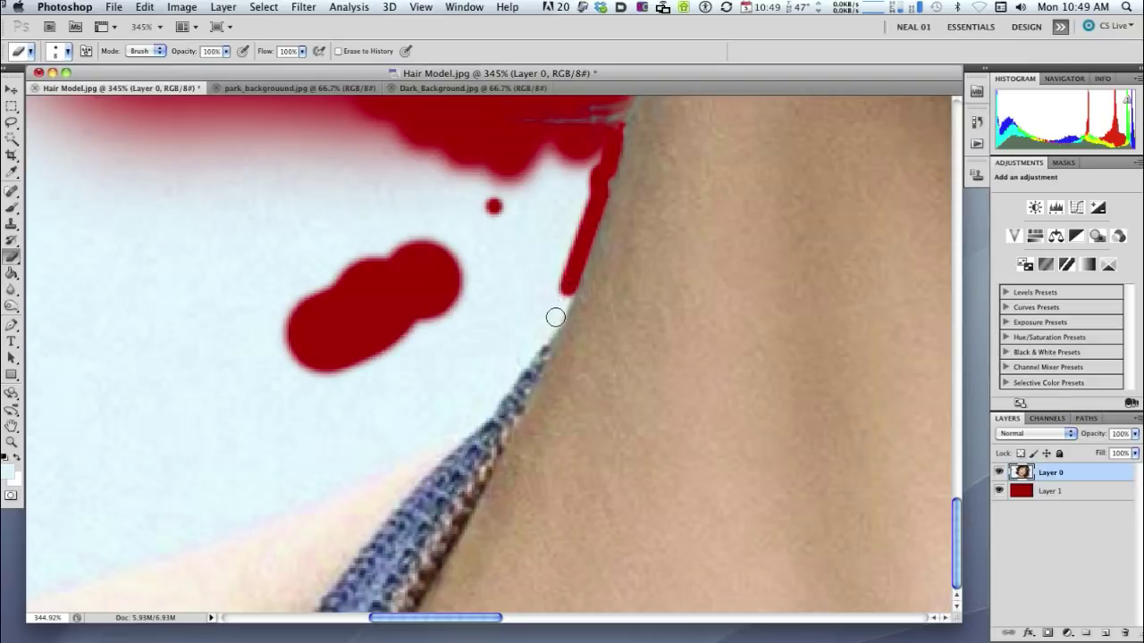
left_click(556, 314, "shift")
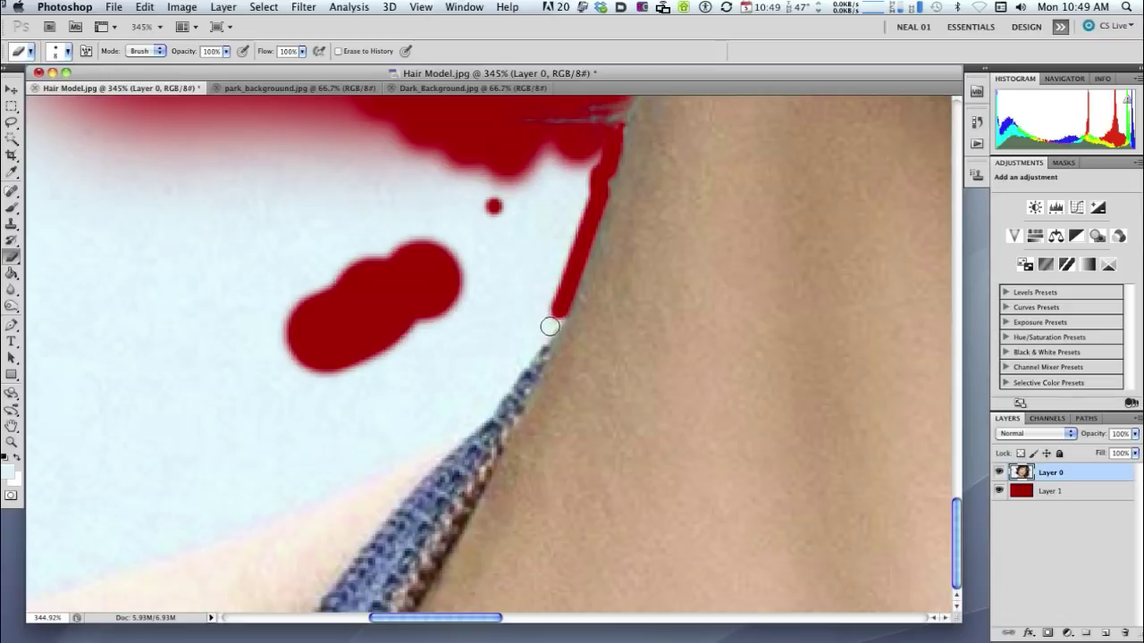
- Continue the thin erased line in short straight segments along the denim strap's outer edge to the shoulder
left_click(538, 335, "shift")
left_click(518, 357, "shift")
left_click(504, 382, "shift")
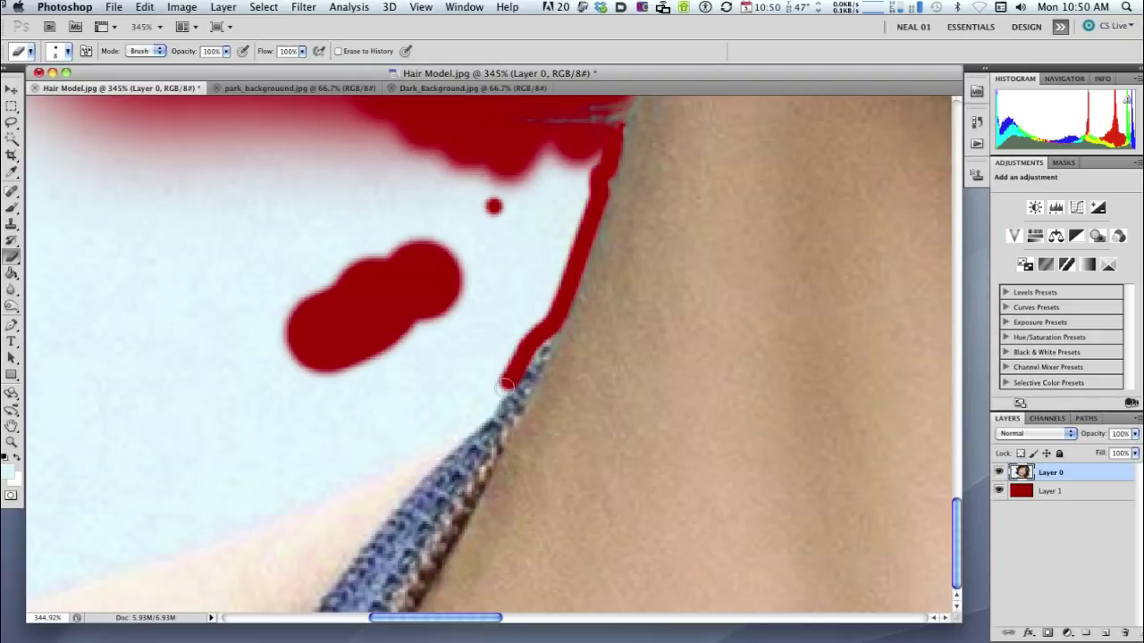
left_click(493, 394, "shift")
left_click(485, 405, "shift")
left_click(482, 416, "shift")
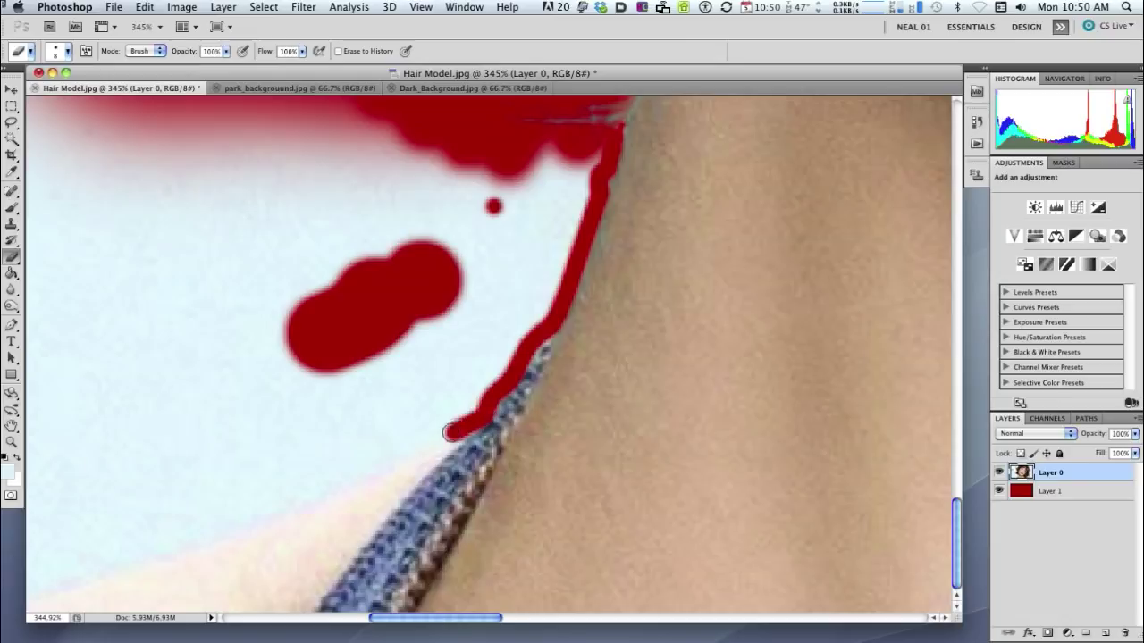
- Extend the thin erased line along the top of the left shoulder from the strap to the picture's lower edge
left_click(391, 459, "shift")
left_click(352, 477, "shift")
left_click(293, 504, "shift")
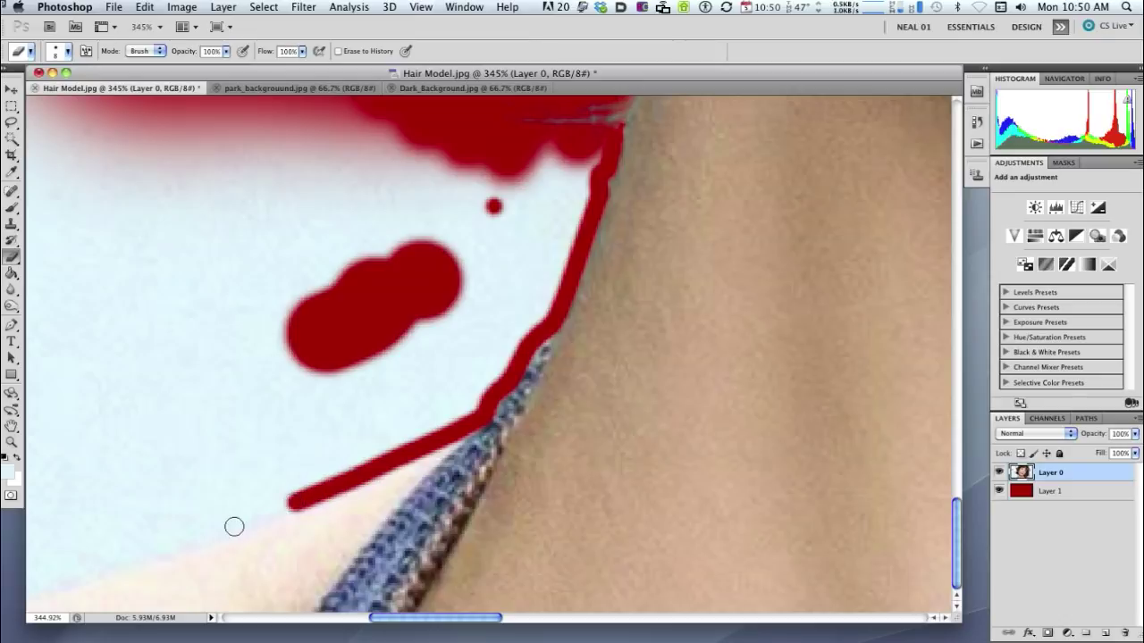
left_click(234, 527, "shift")
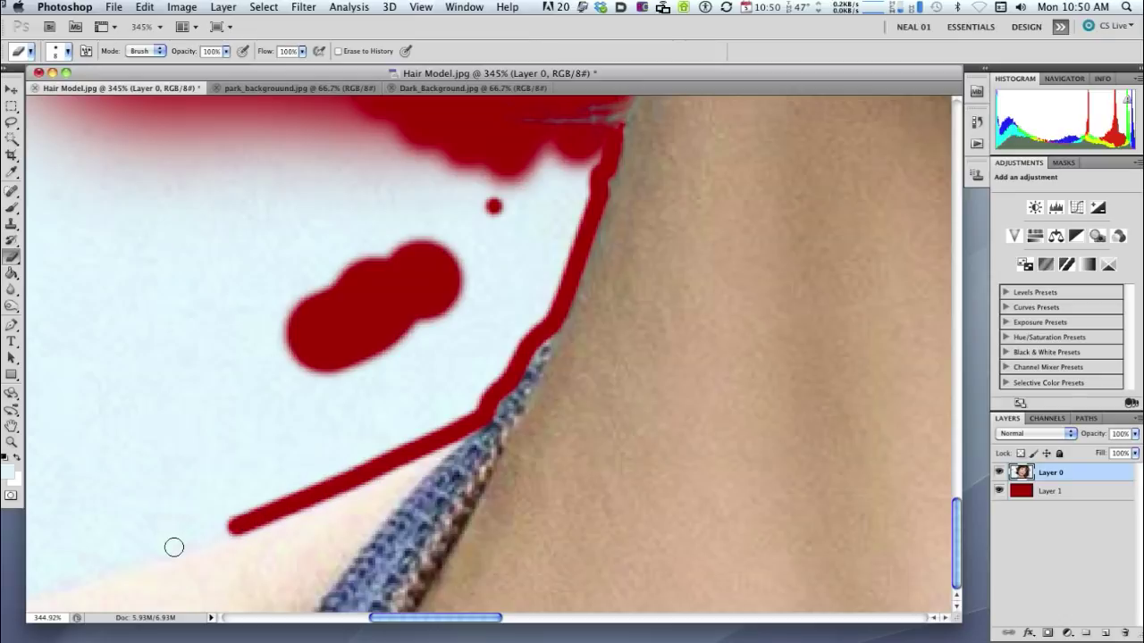
left_click(174, 546, "shift")
left_click(129, 559, "shift")
left_click(95, 568, "shift")
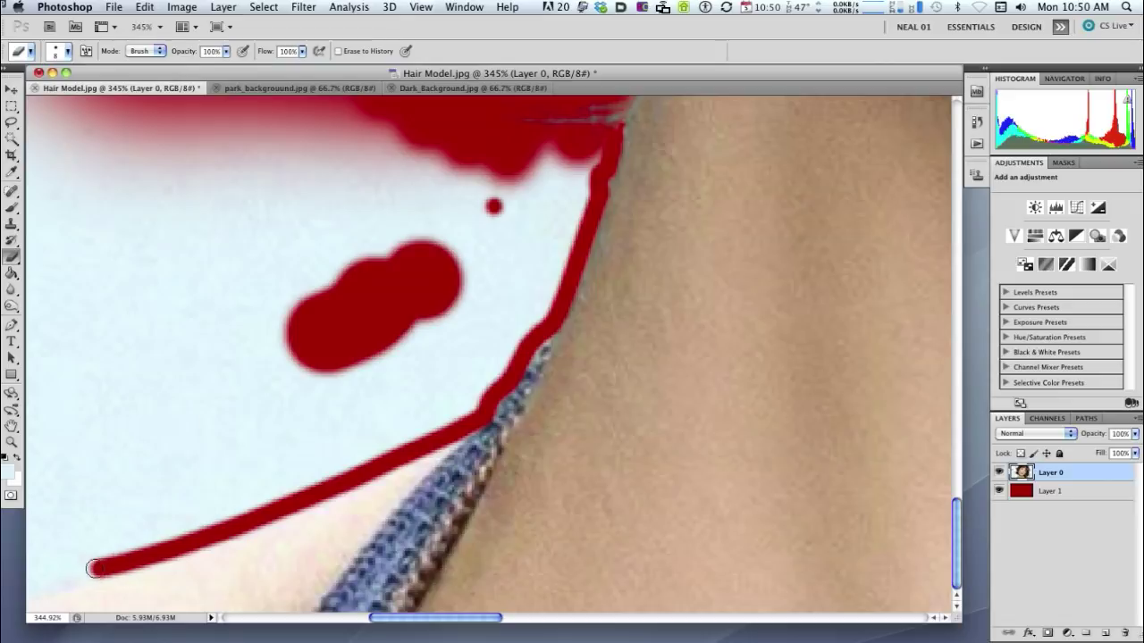
left_click_drag(447, 620, 378, 620)
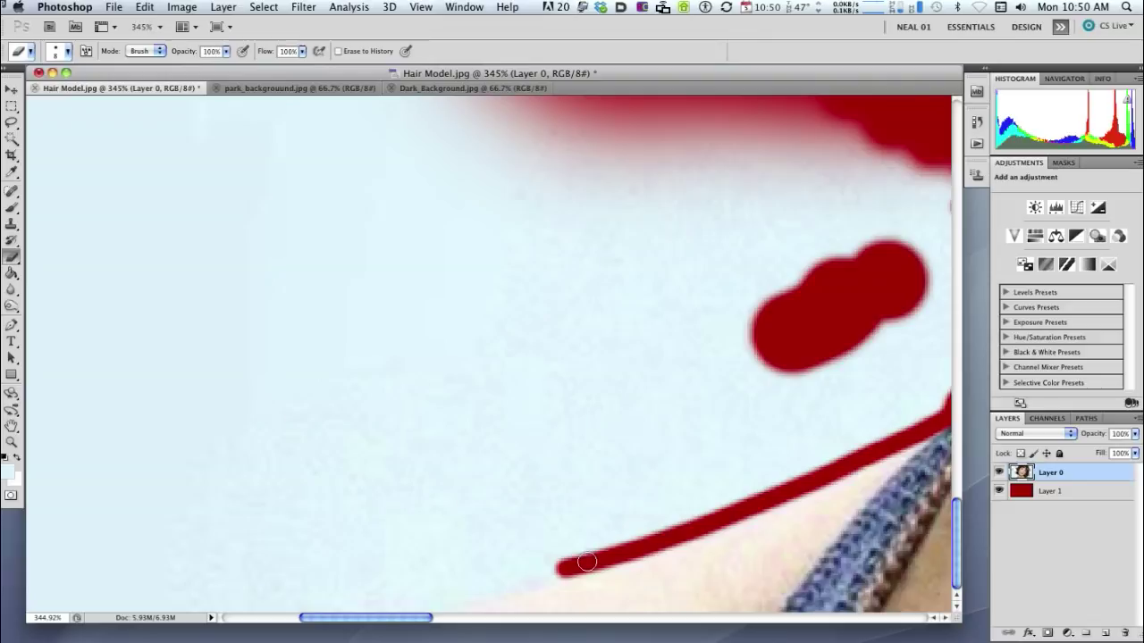
left_click(533, 581, "shift")
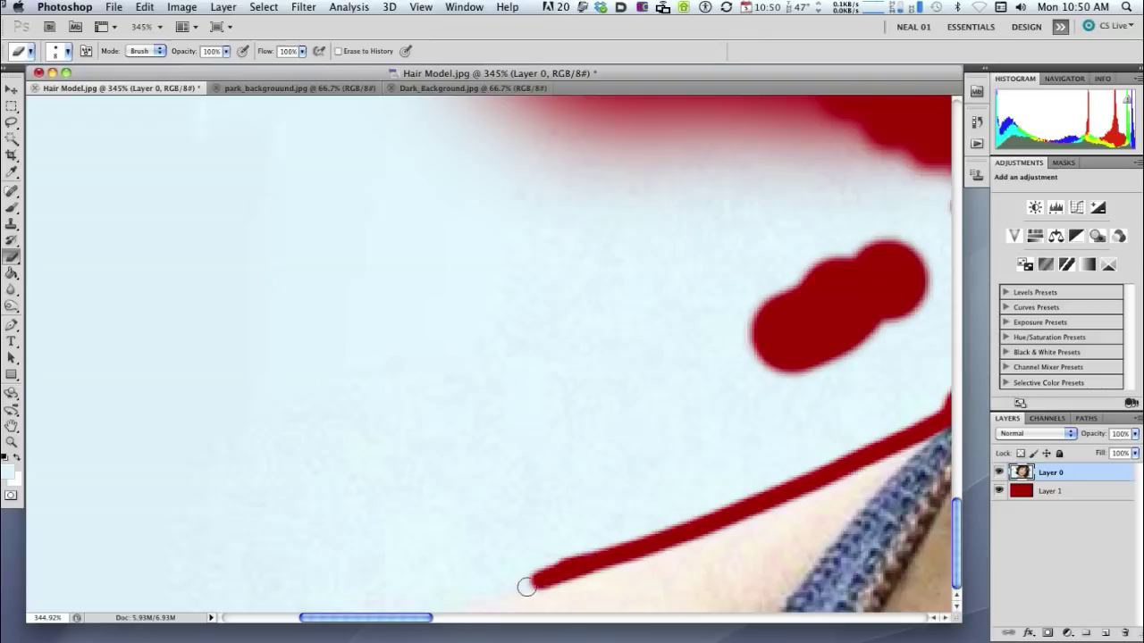
left_click_drag(489, 595, 422, 616)
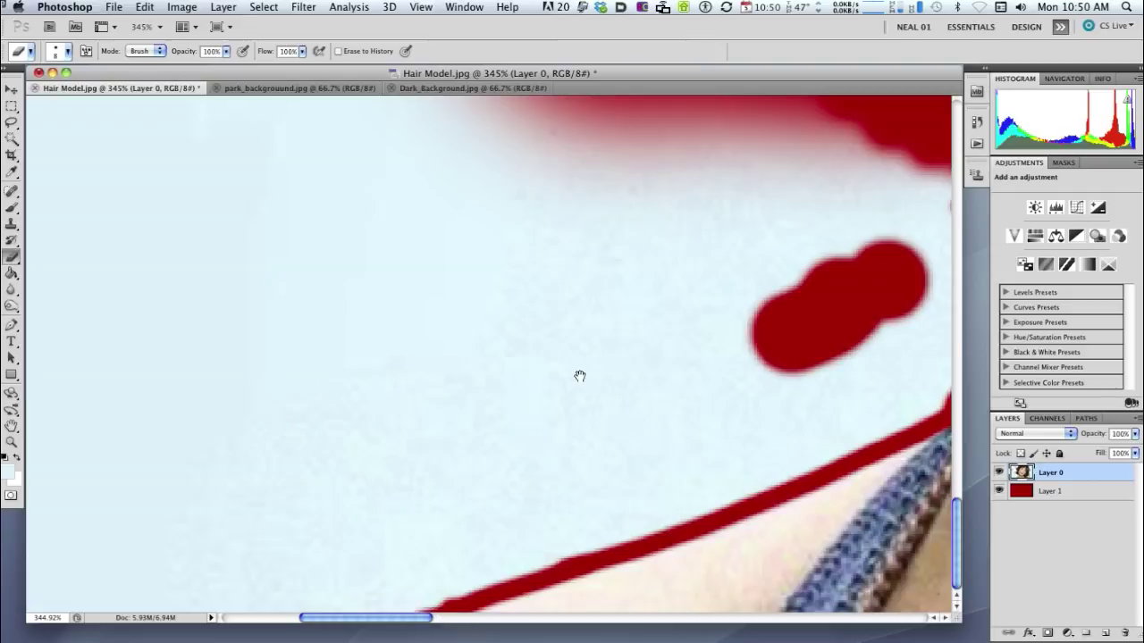
- Set the eraser to 96 px with 94% hardness and erase the wide backdrop area above the shoulder outline
left_click_drag(580, 378, 405, 381)
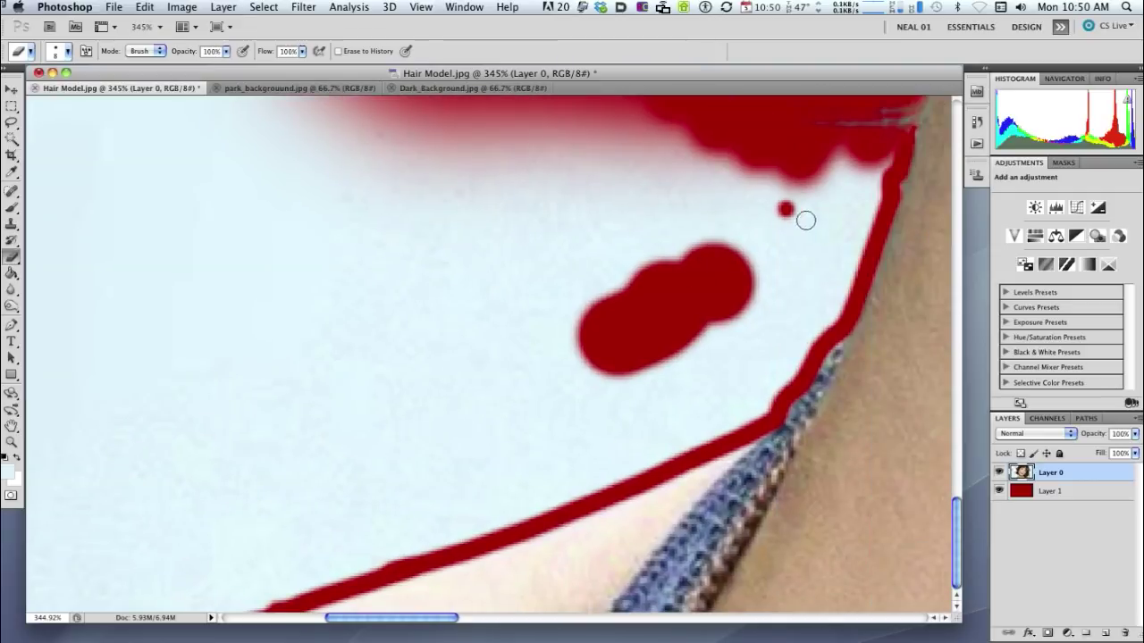
right_click(393, 290)
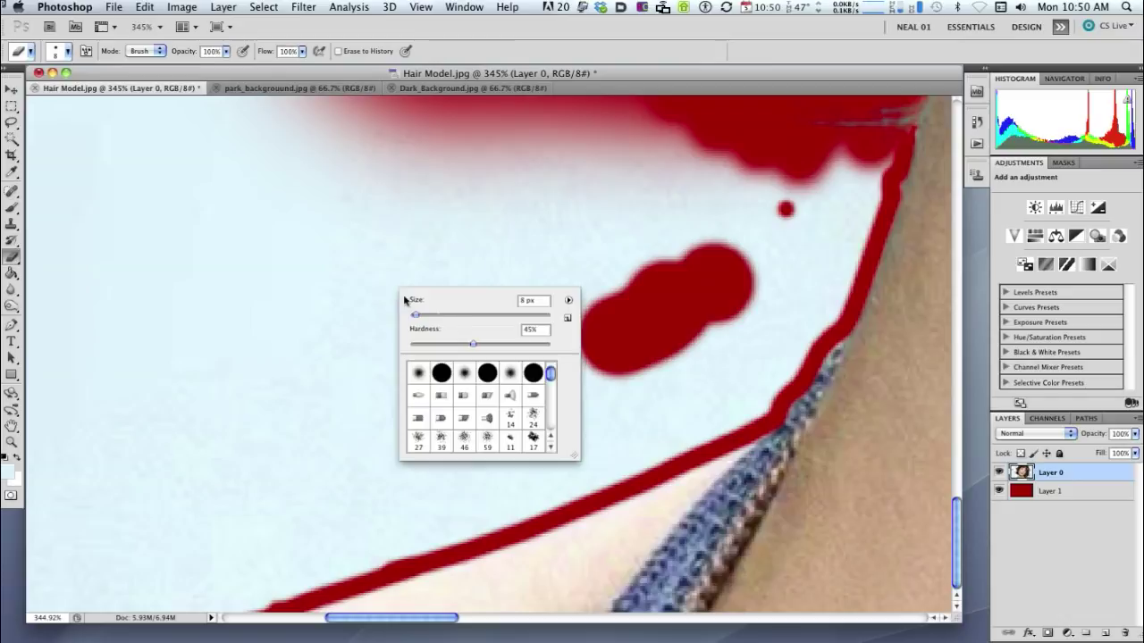
mouse_move(419, 318)
left_mouse_down()
mouse_move(490, 316)
mouse_move(510, 344)
mouse_move(543, 344)
left_mouse_up()
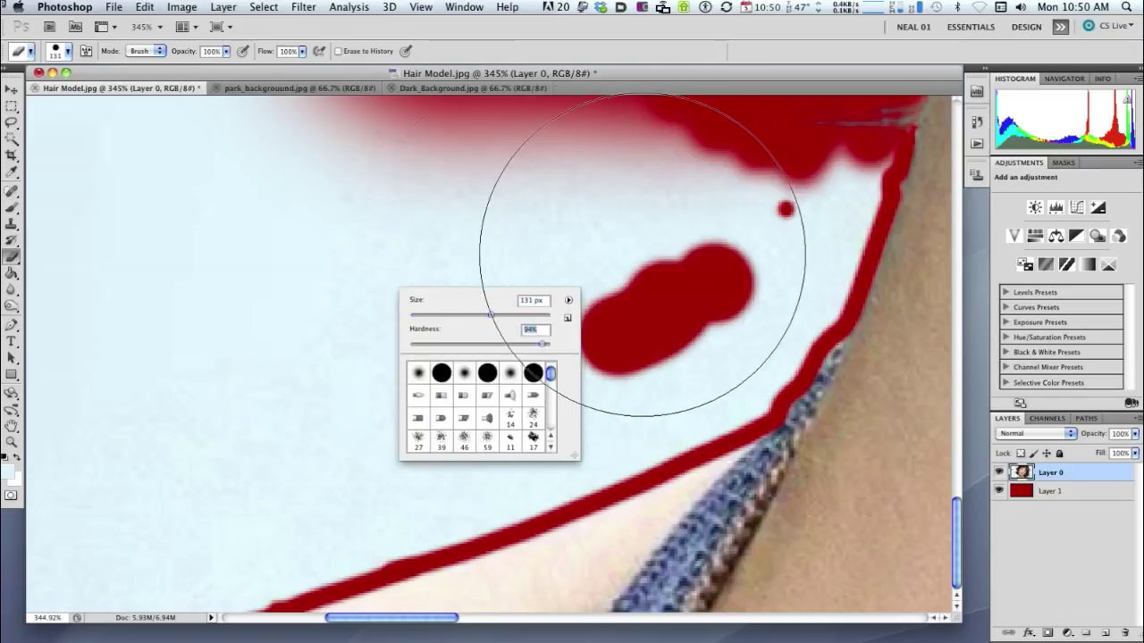
left_click_drag(492, 317, 479, 316)
left_click(314, 275)
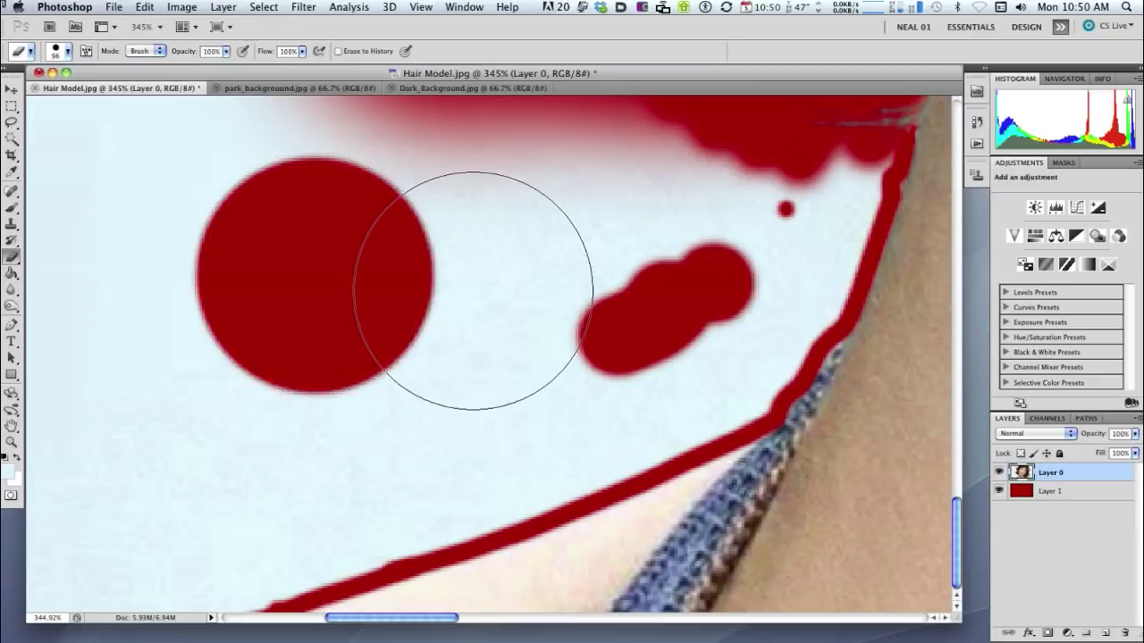
left_click(484, 291)
left_click(696, 330)
mouse_move(606, 365)
left_mouse_down()
mouse_move(613, 357)
mouse_move(337, 475)
mouse_move(77, 536)
left_mouse_up()
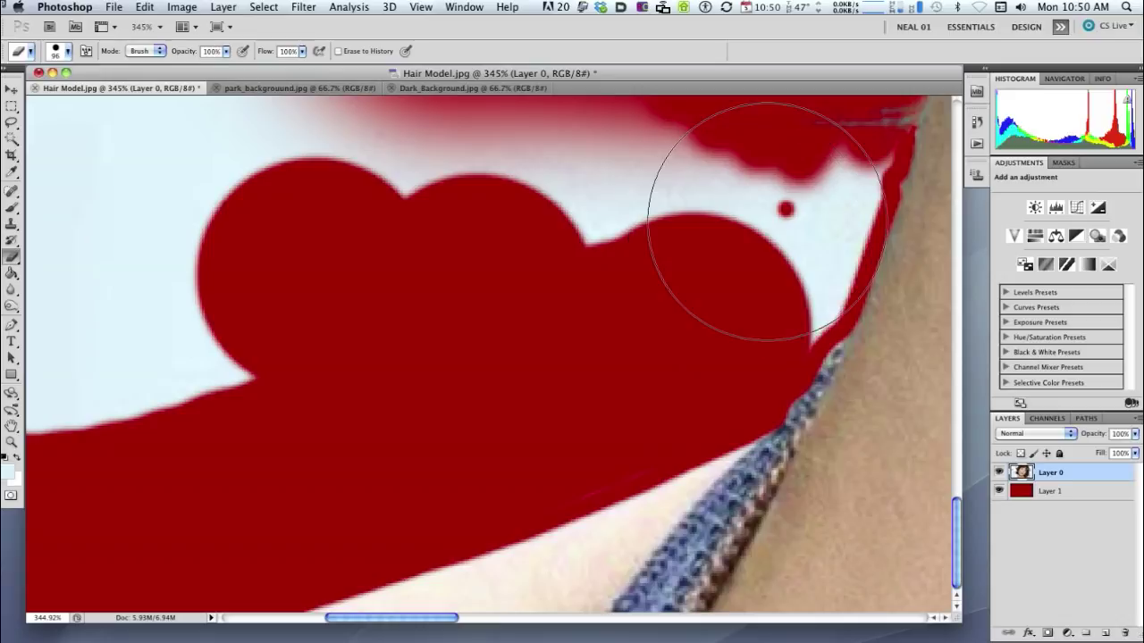
- Reduce the eraser to 20 px and erase the leftover backdrop between the neck outline and the cleared areas
key("bracketleft")
key("bracketleft")
key("bracketleft")
key("bracketleft")
key("bracketleft")
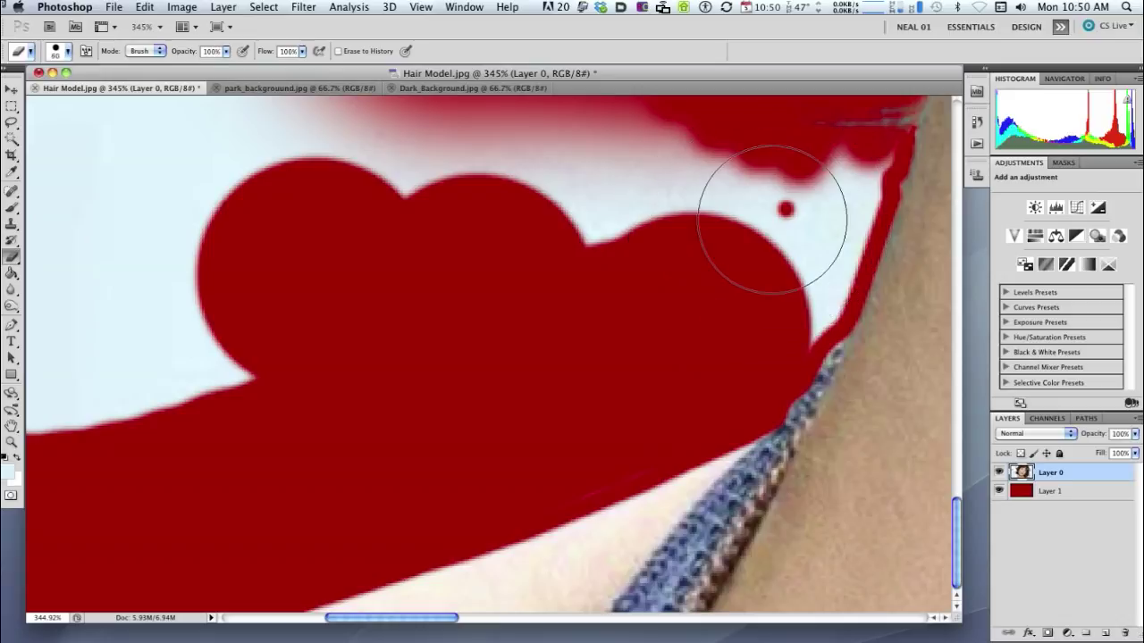
key("bracketleft")
key("bracketleft")
key("bracketleft")
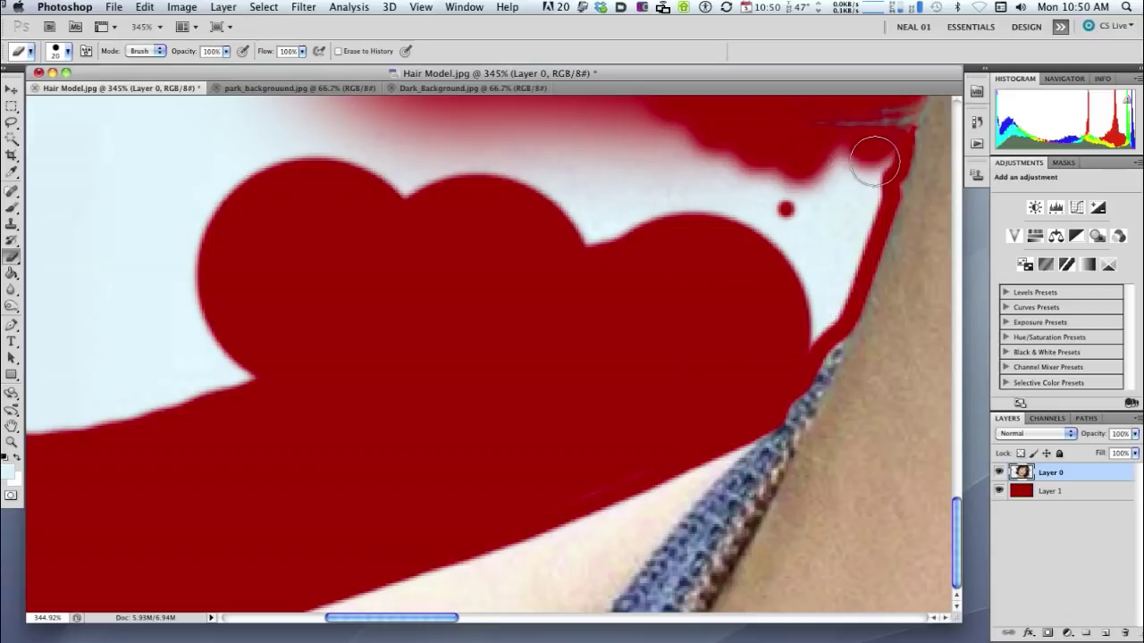
mouse_move(877, 158)
left_mouse_down()
mouse_move(793, 176)
mouse_move(871, 189)
mouse_move(817, 320)
mouse_move(796, 334)
mouse_move(807, 195)
mouse_move(743, 268)
mouse_move(700, 219)
mouse_move(733, 186)
mouse_move(785, 272)
mouse_move(730, 250)
mouse_move(657, 185)
mouse_move(616, 187)
mouse_move(553, 229)
left_mouse_up()
- Enlarge the eraser to 175 px and erase the large remaining backdrop areas beside the hair on the picture's left side
key("super+minus")
key("super+minus")
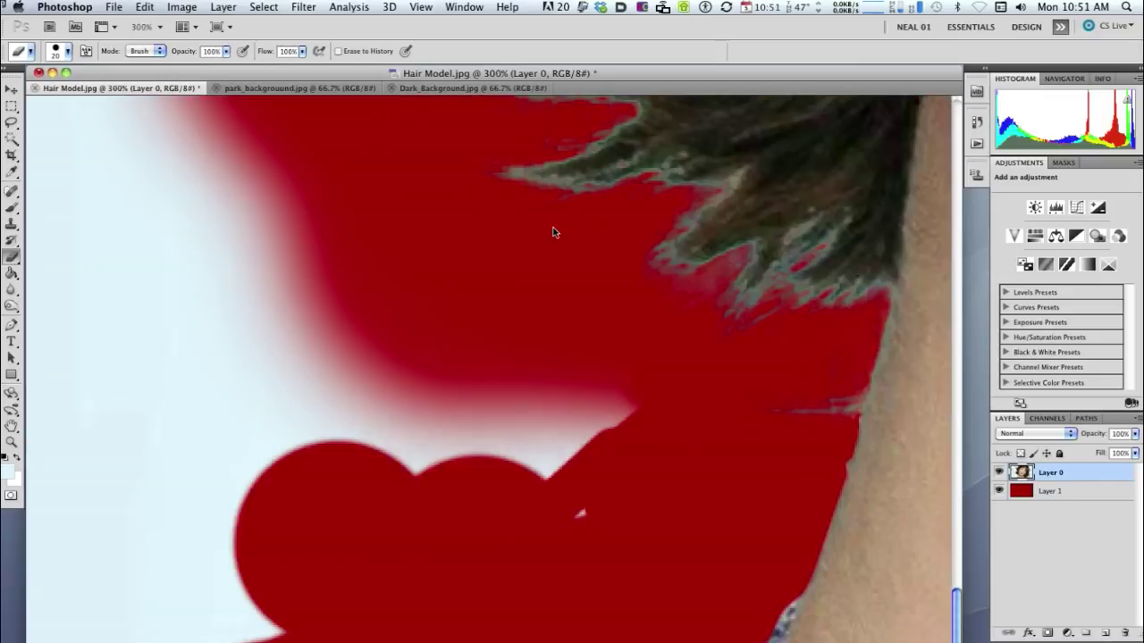
key("super+minus")
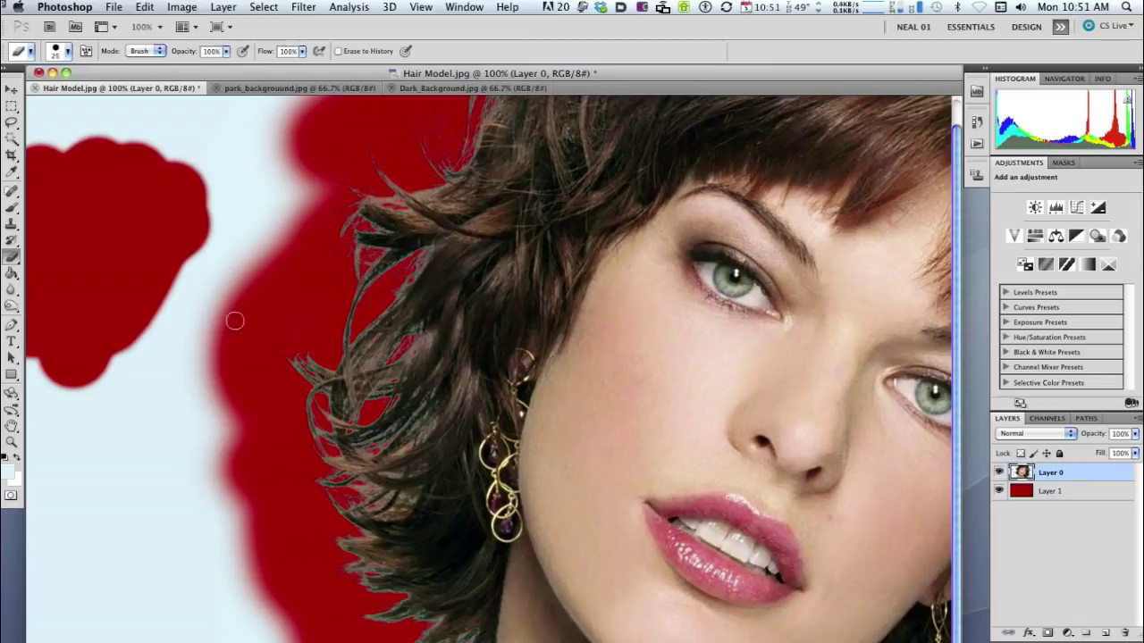
key("bracketright")
key("bracketright")
key("bracketright")
key("bracketright")
key("bracketright")
key("bracketright")
key("bracketright")
key("bracketright")
key("bracketright")
key("bracketright")
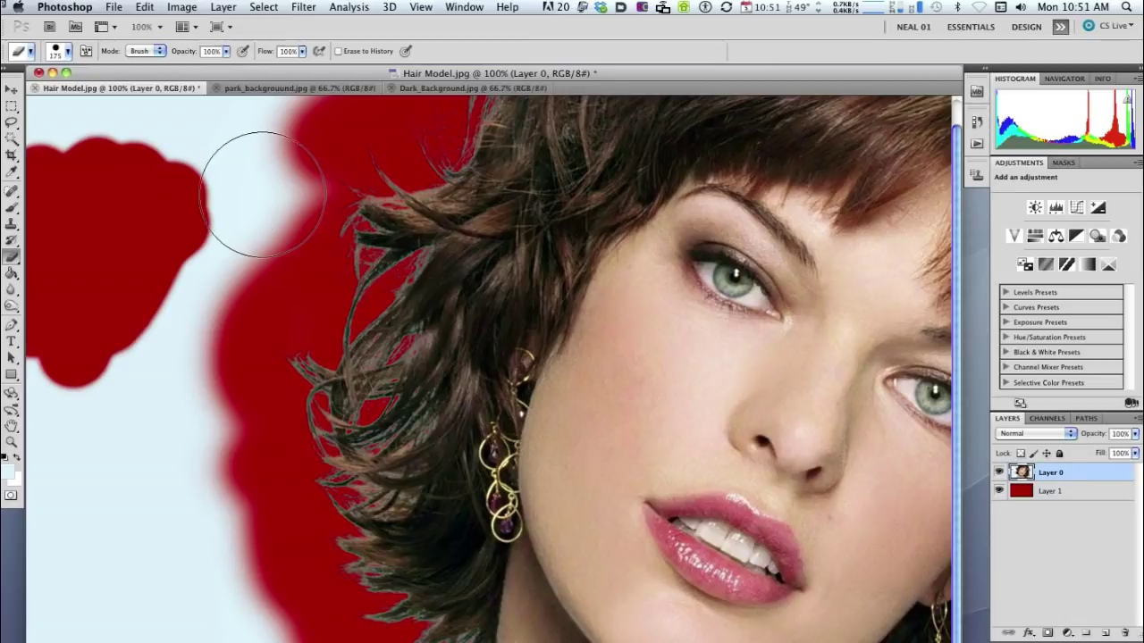
mouse_move(266, 195)
left_mouse_down()
mouse_move(72, 160)
mouse_move(269, 128)
mouse_move(53, 143)
mouse_move(121, 234)
mouse_move(256, 224)
mouse_move(158, 378)
mouse_move(194, 408)
mouse_move(235, 562)
mouse_move(51, 306)
mouse_move(115, 548)
mouse_move(268, 229)
left_mouse_up()
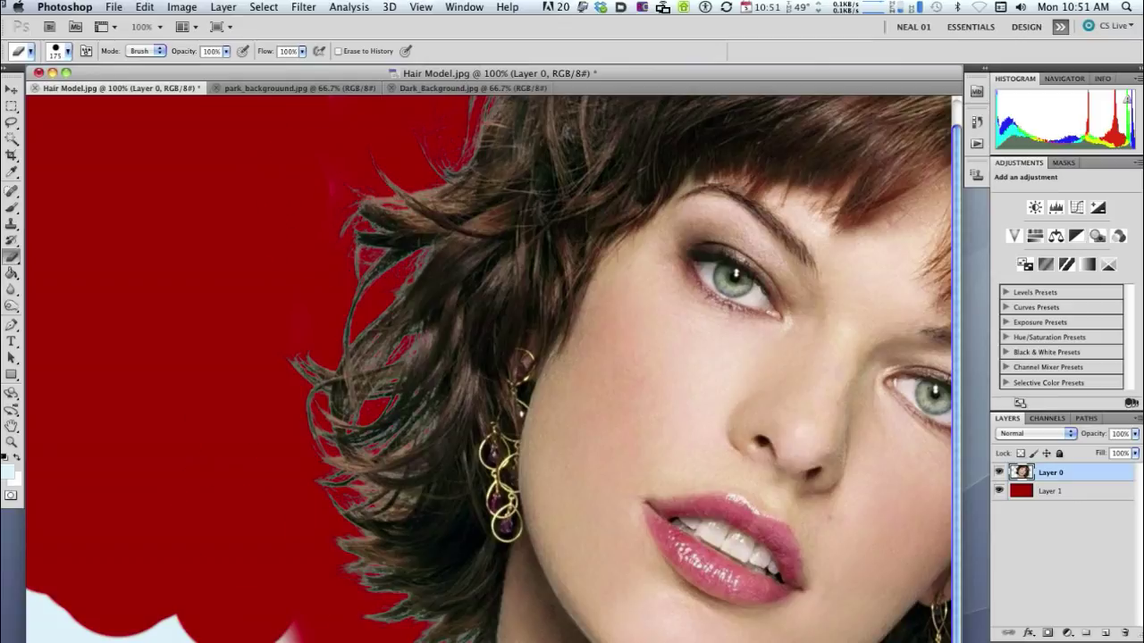
left_click_drag(349, 638, 54, 625)
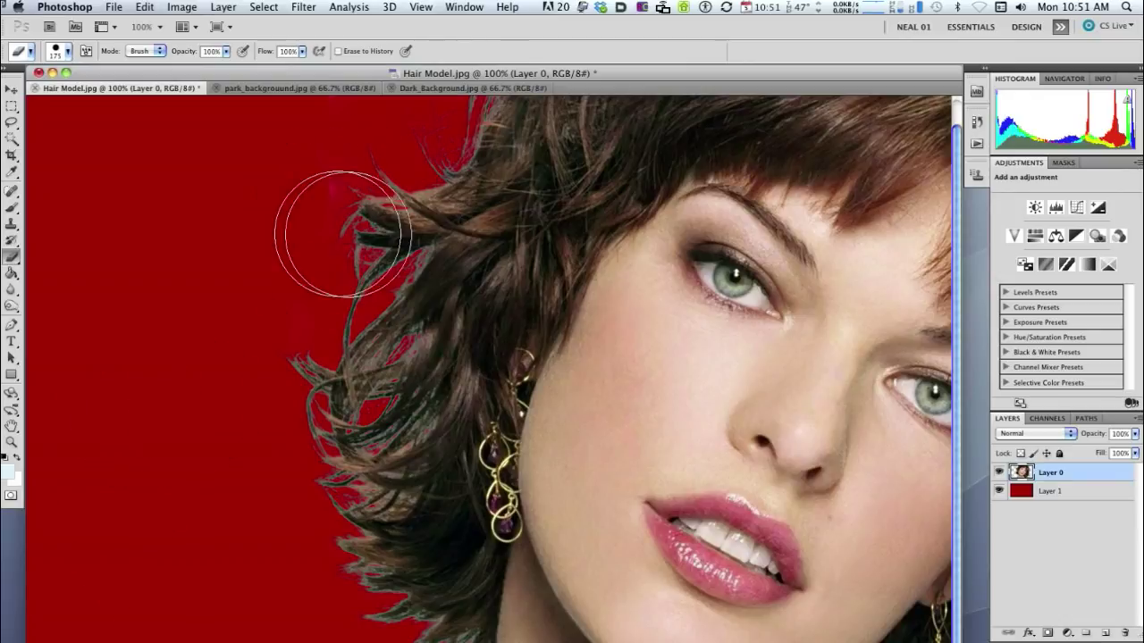
- Check the flyaway strands at the left hair edge with the dark red layer hidden, and show that layer again
left_click(12, 442)
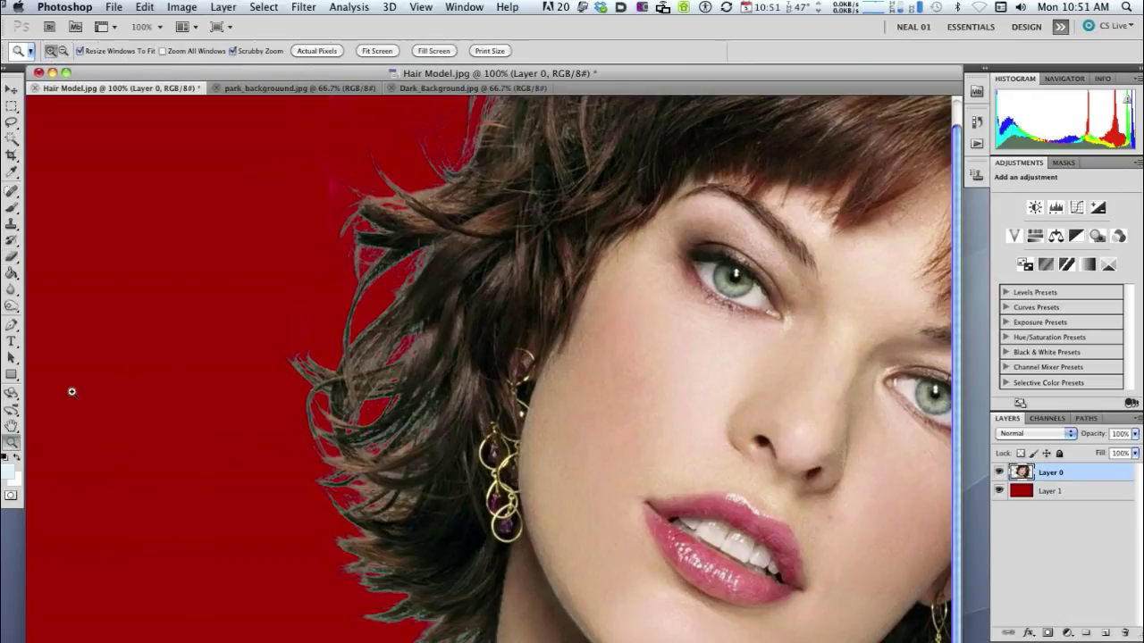
left_click_drag(339, 195, 340, 383)
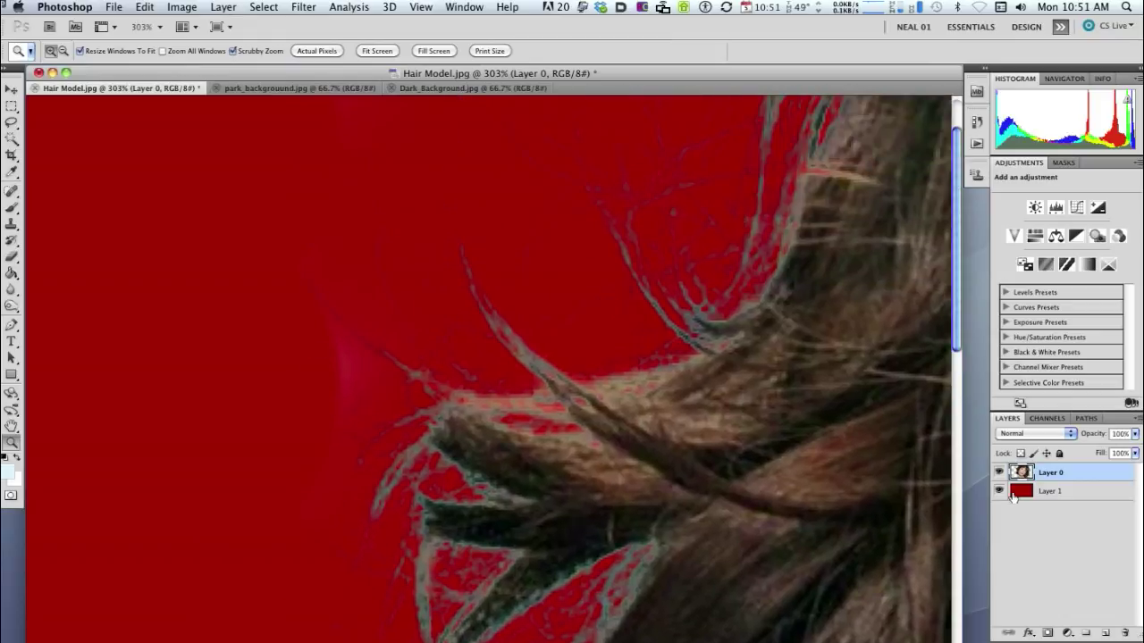
left_click(998, 491)
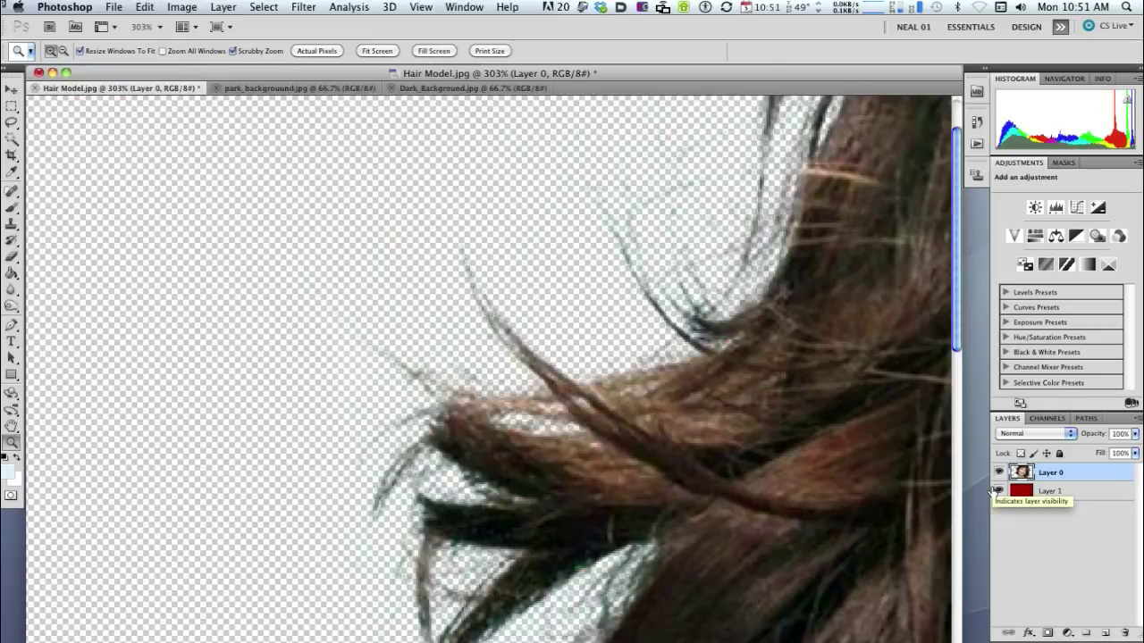
left_click(998, 490)
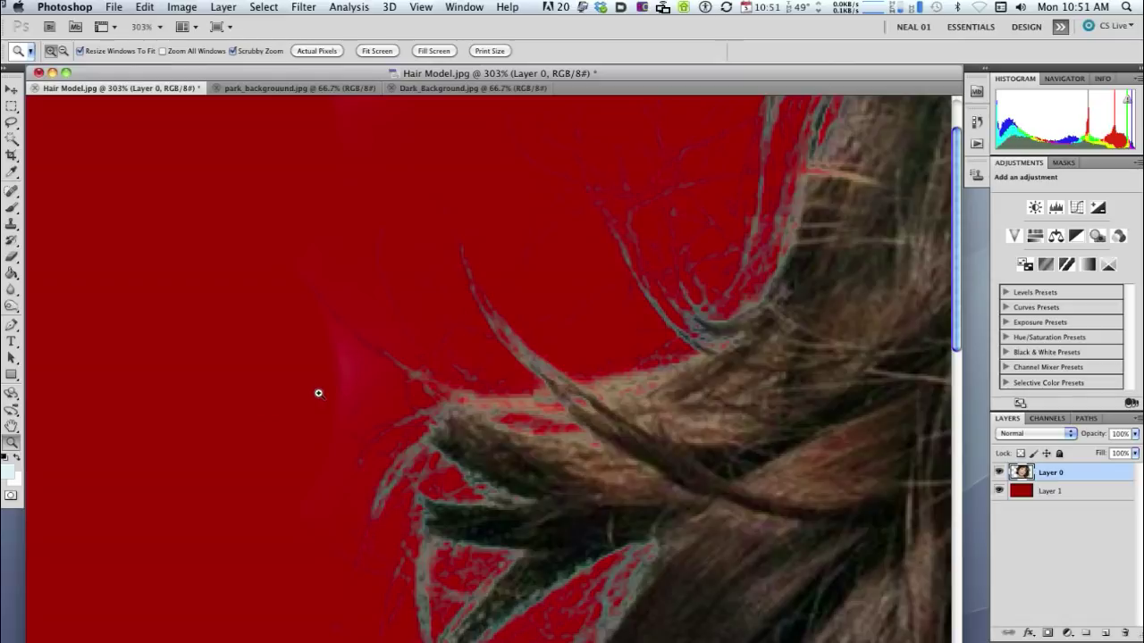
- Reduce the regular Eraser to 20 px with 31% hardness and erase the faint backdrop residue beside the left flyaway strands
key("e")
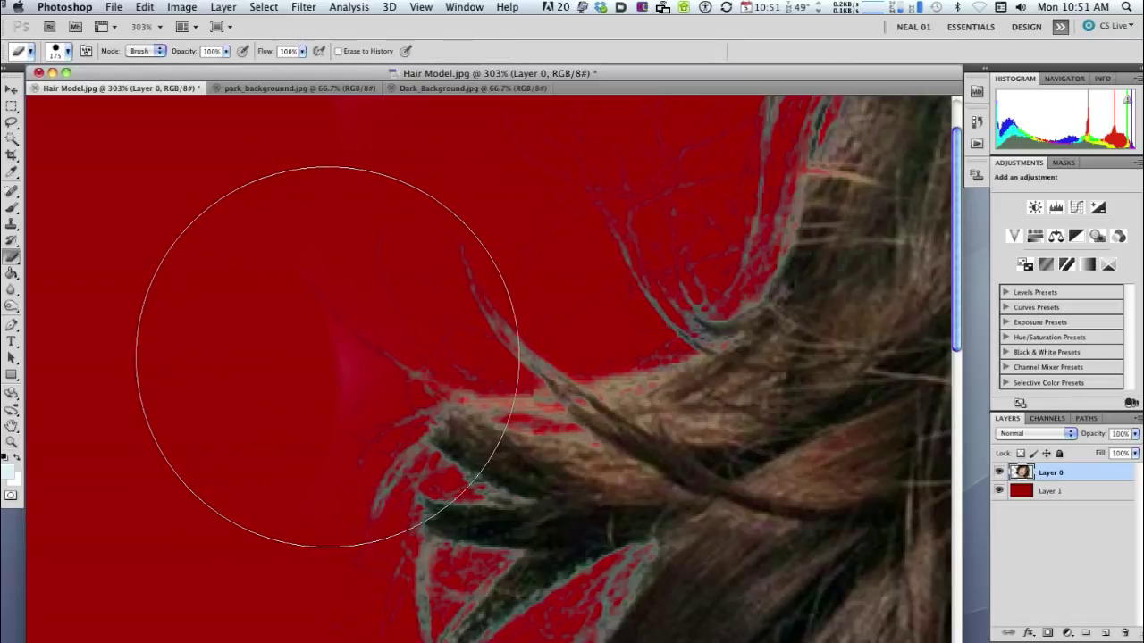
key("bracketleft")
key("bracketleft")
key("bracketleft")
key("bracketleft")
key("bracketleft")
key("bracketleft")
key("bracketleft")
key("bracketleft")
key("bracketleft")
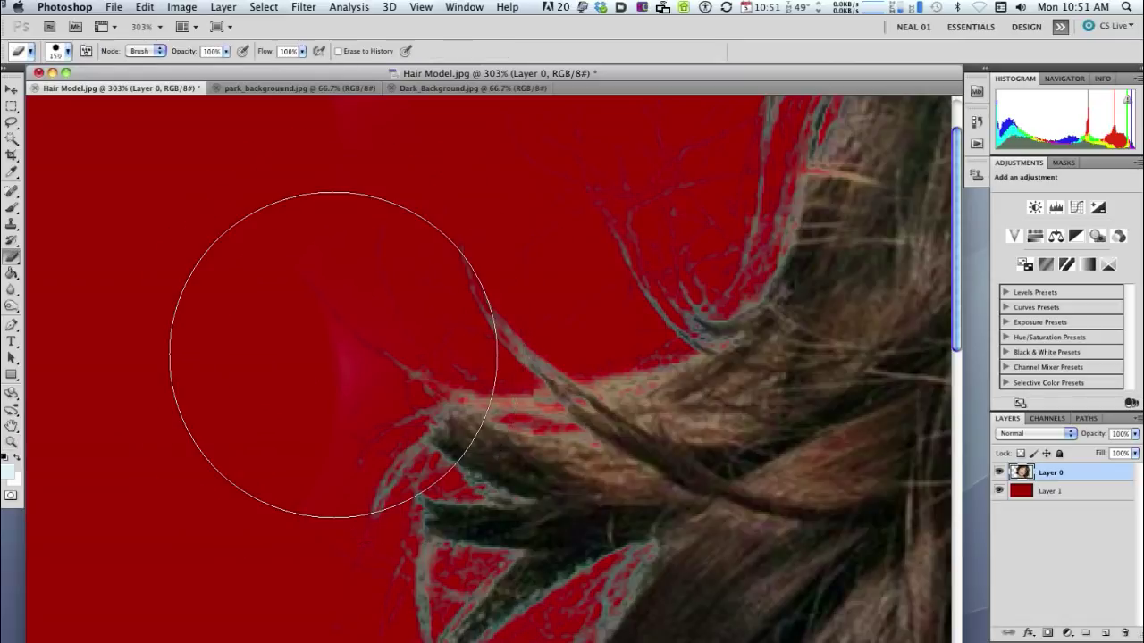
key("bracketleft")
key("bracketleft")
key("bracketleft")
key("bracketleft")
key("bracketleft")
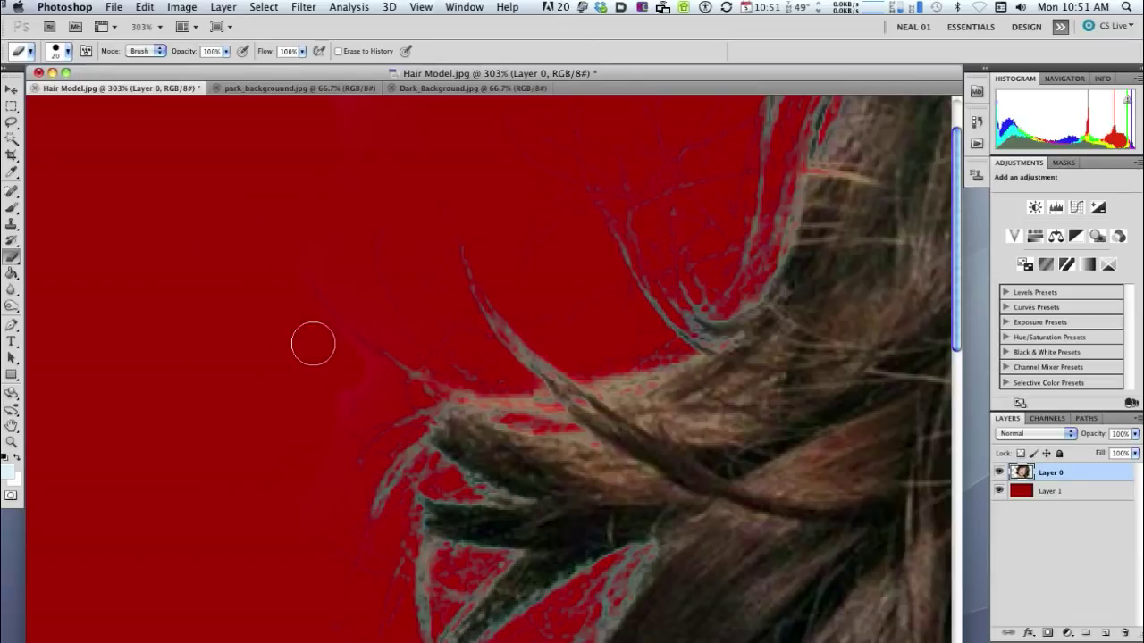
right_click(304, 386)
mouse_move(439, 443)
left_mouse_down()
mouse_move(338, 445)
mouse_move(359, 445)
left_mouse_up()
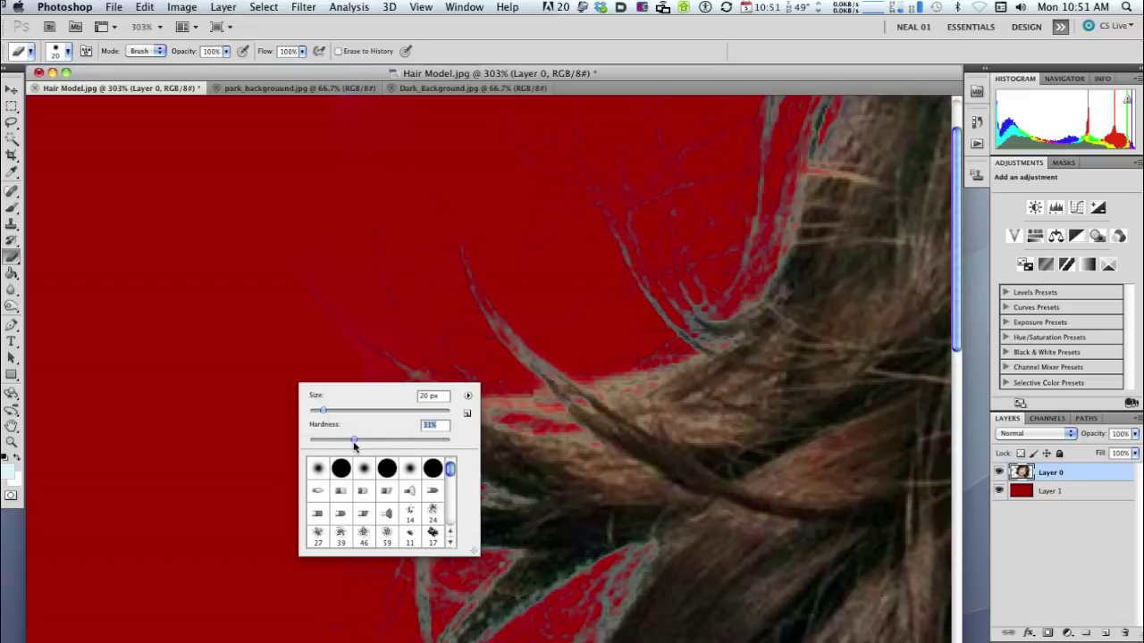
left_click(235, 328)
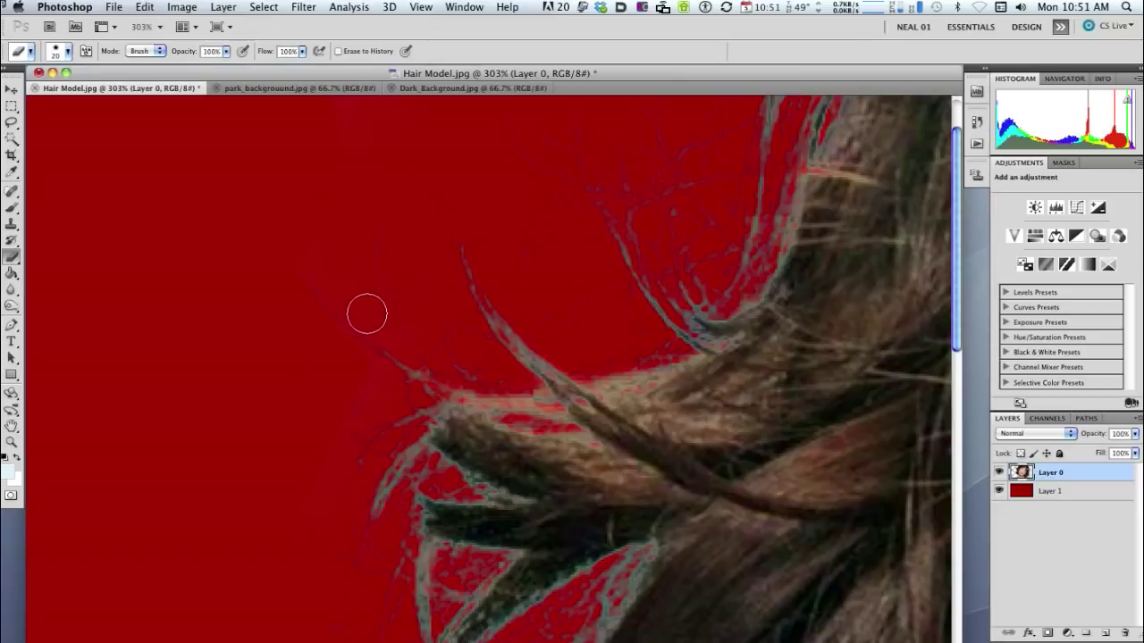
- Enlarge the eraser to 90 px and erase the leftover backdrop near the picture's top edge, left of the hair
key("super+minus")
key("super+0")
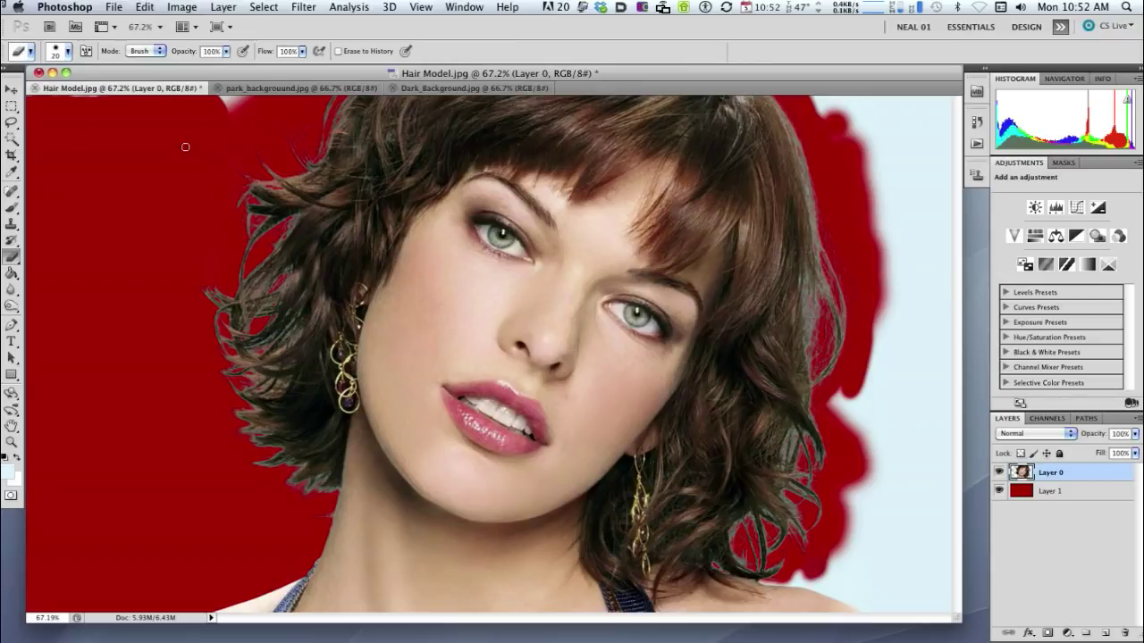
key("bracketright")
key("bracketright")
key("bracketright")
key("bracketright")
key("bracketright")
key("bracketright")
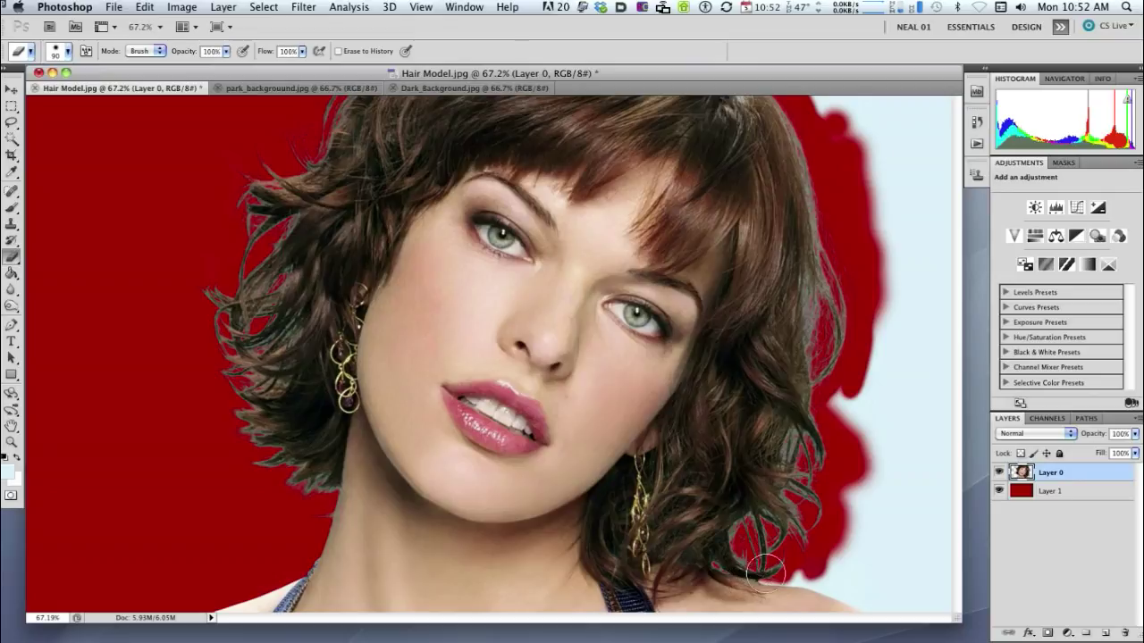
- Set the eraser to 27 px with a harder edge and erase the backdrop just above the shoulder on the picture's right side
key("z")
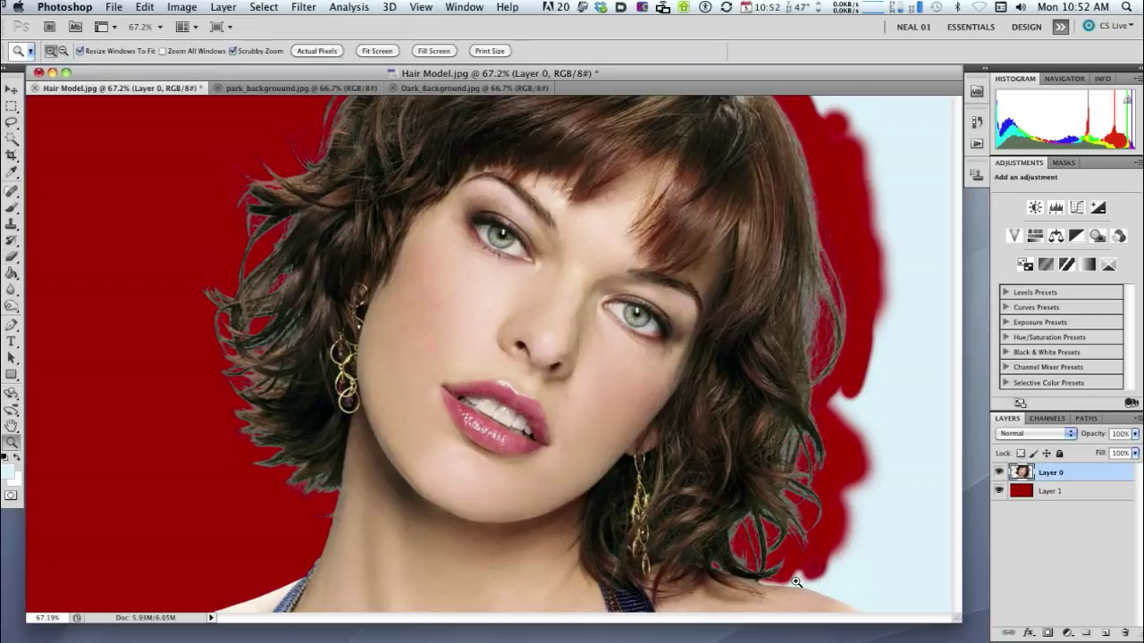
left_click_drag(810, 585, 877, 513)
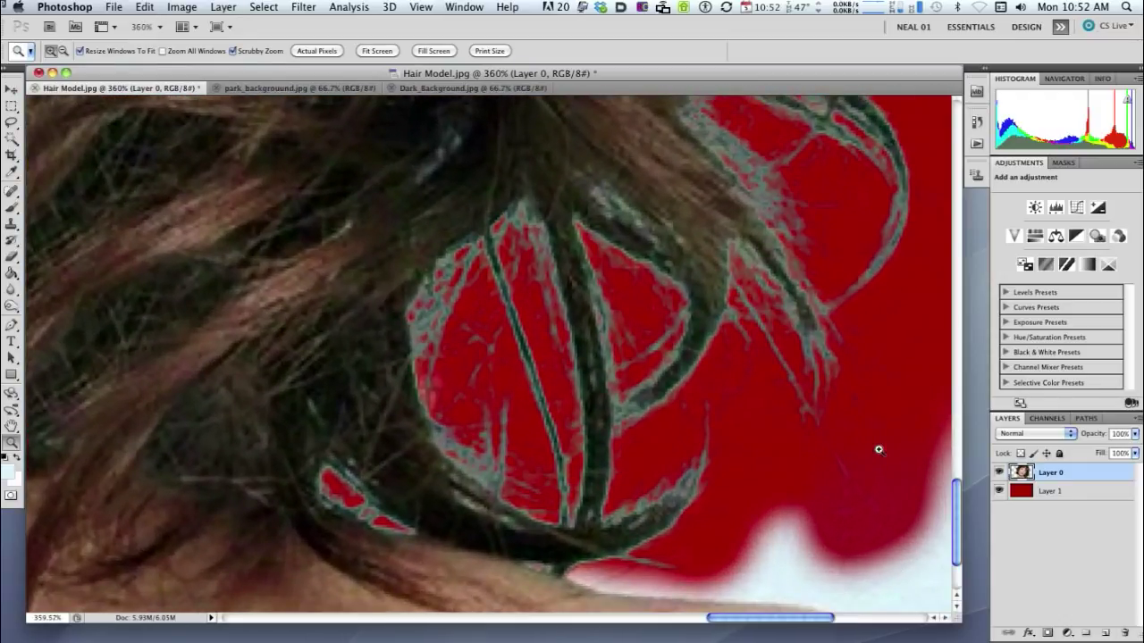
left_click_drag(958, 532, 955, 556)
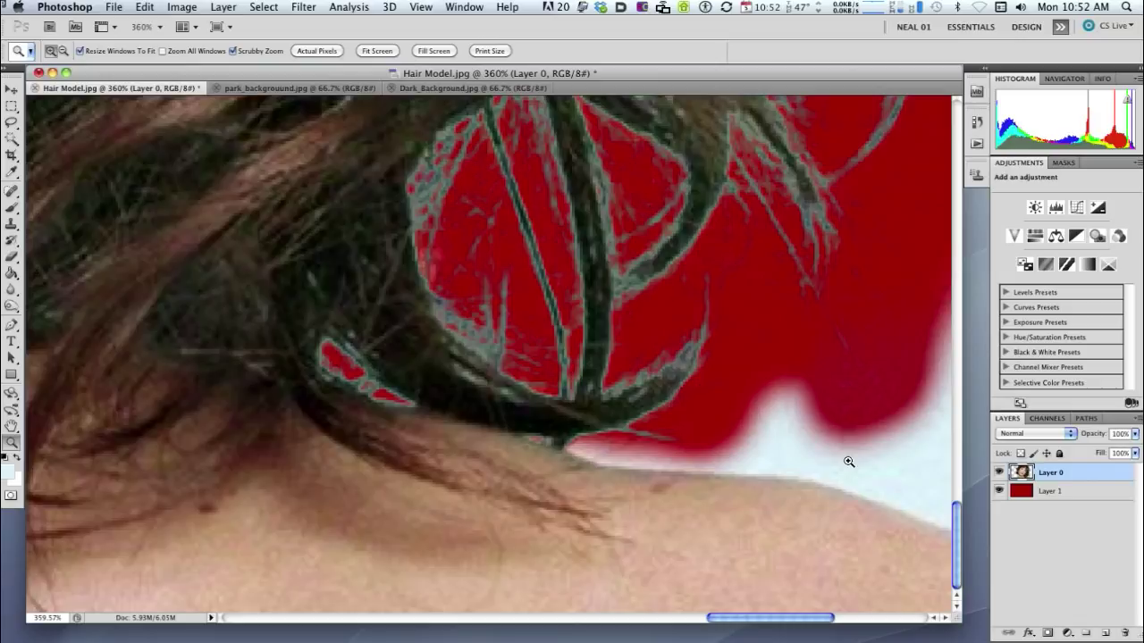
key("e")
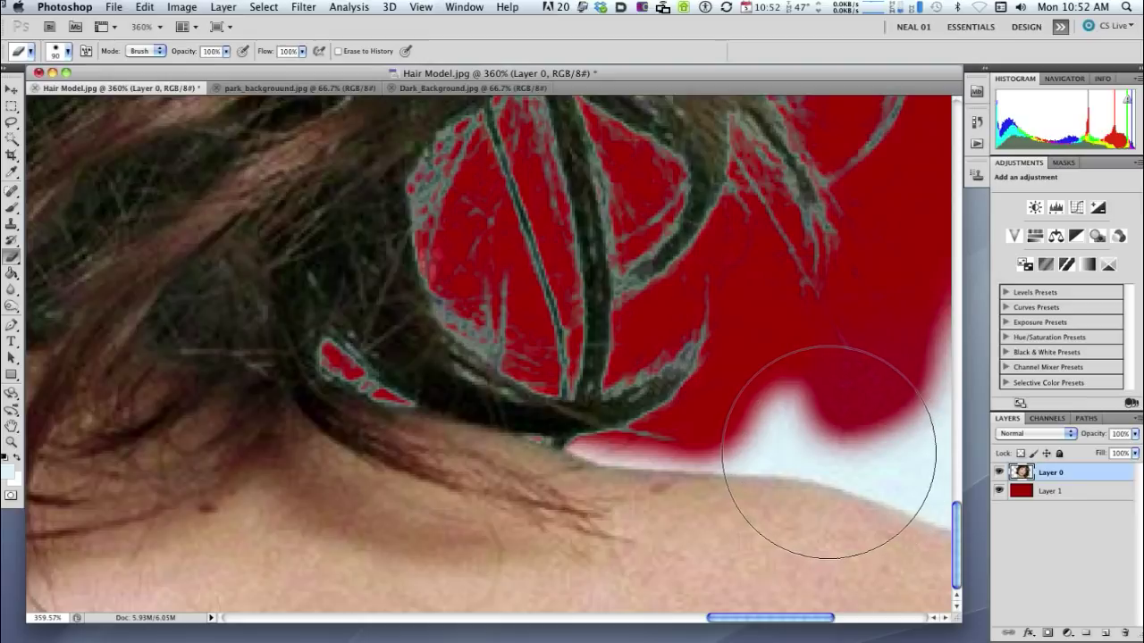
left_click(19, 258)
left_click(68, 256)
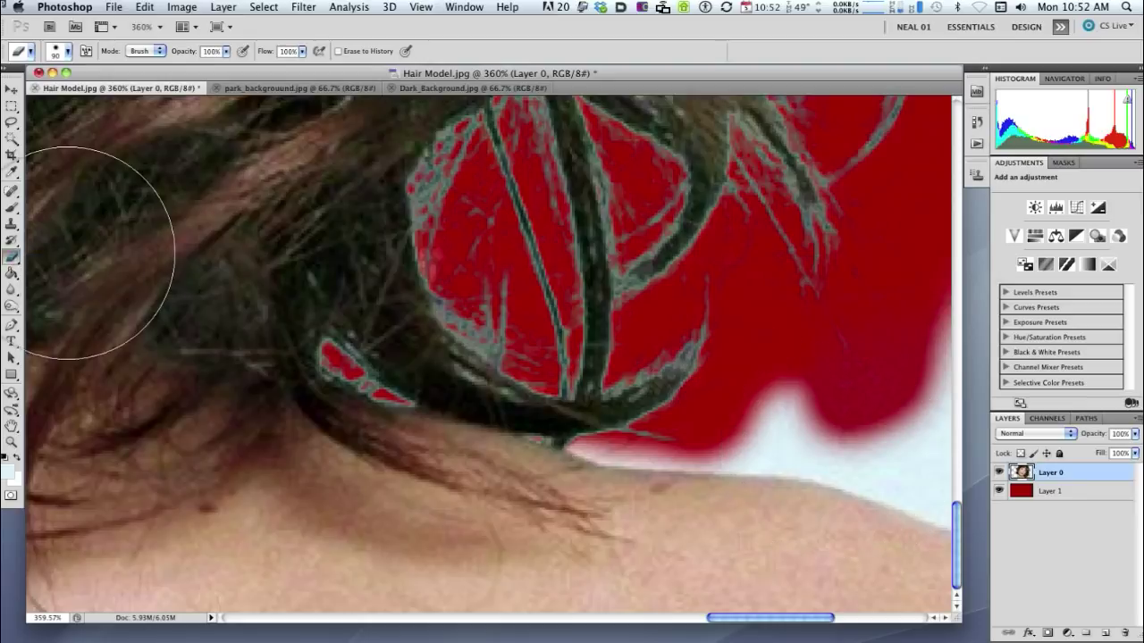
left_click(823, 428)
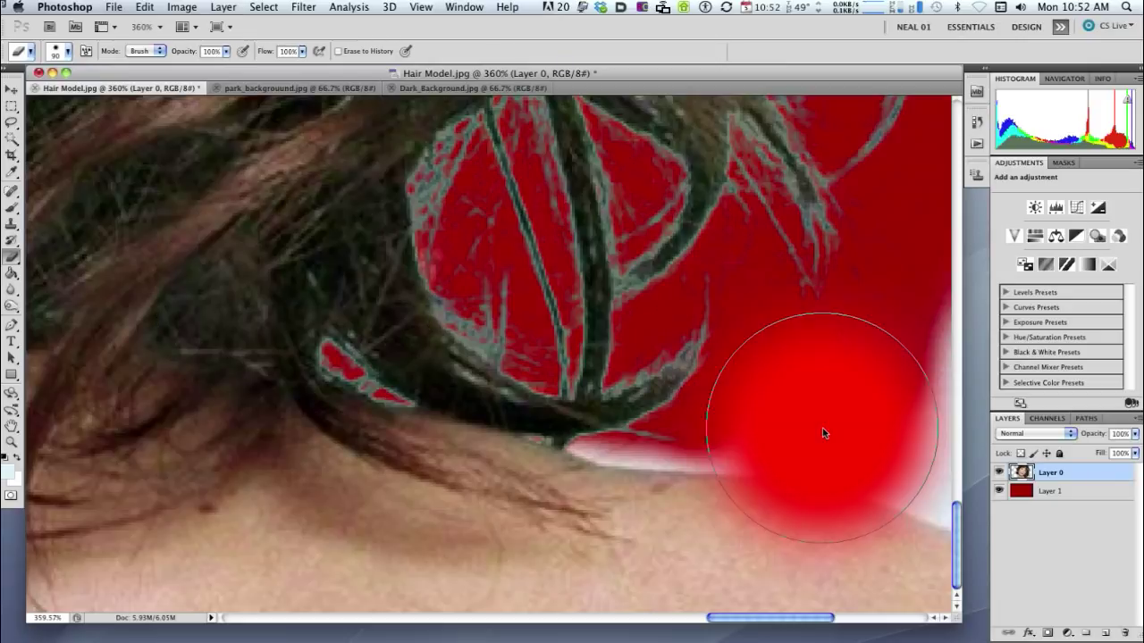
mouse_move(821, 429)
left_mouse_down()
mouse_move(756, 431)
mouse_move(784, 533)
mouse_move(796, 447)
mouse_move(799, 531)
mouse_move(777, 534)
mouse_move(773, 486)
left_mouse_up()
mouse_move(789, 414)
left_mouse_down()
mouse_move(791, 434)
mouse_move(934, 460)
mouse_move(902, 446)
left_mouse_up()
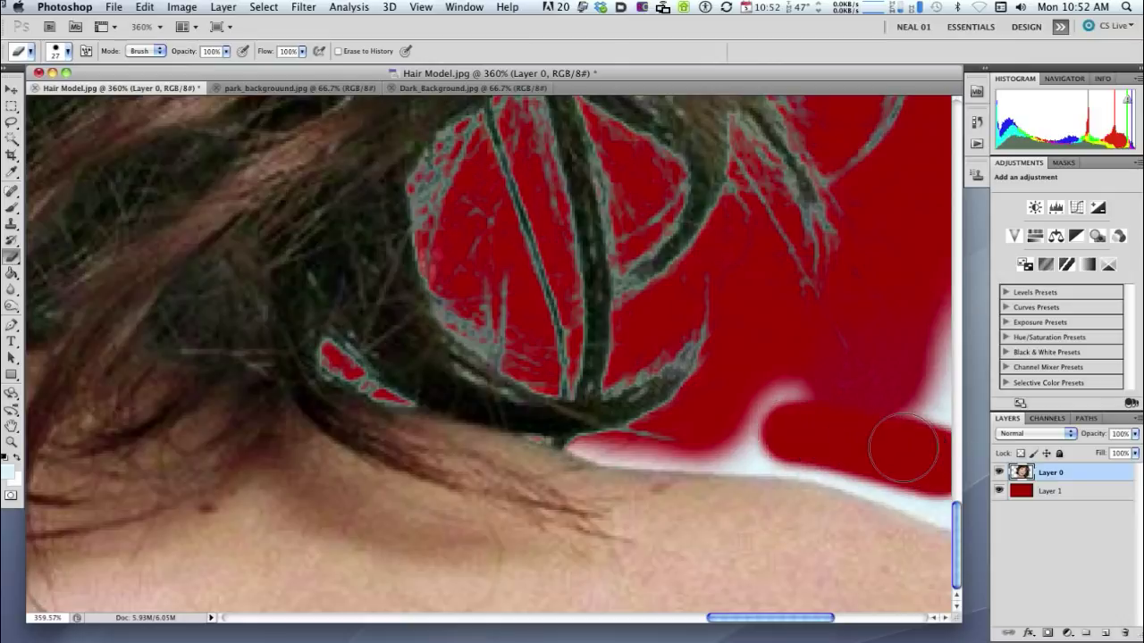
left_click(753, 443)
left_click_drag(753, 442, 771, 438)
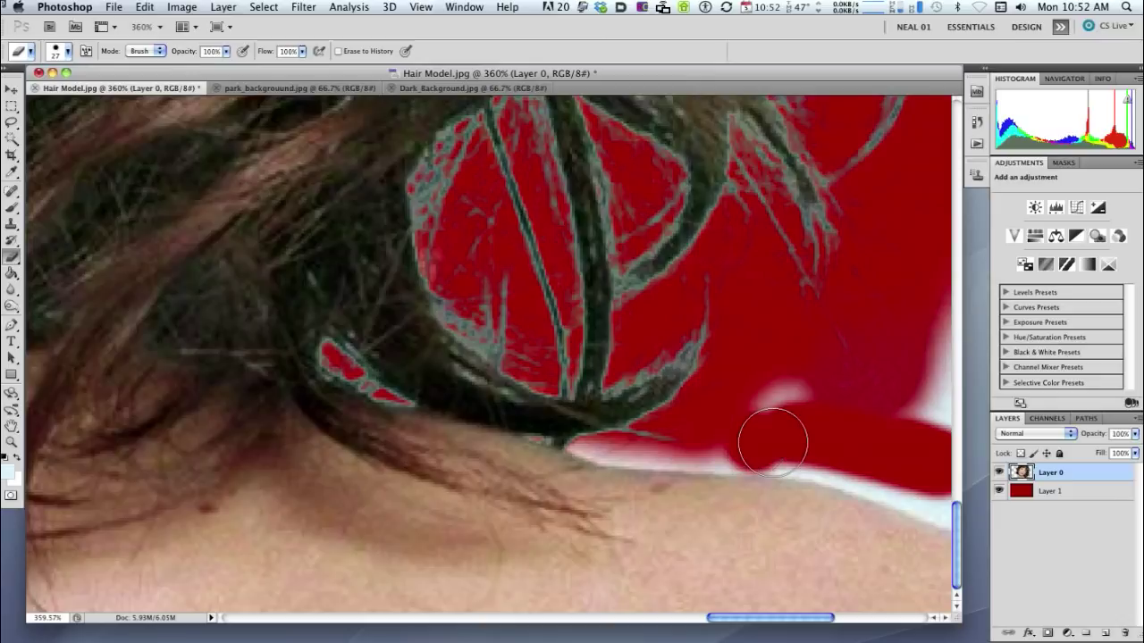
- Reduce the eraser to 6 px and begin a thin erased line along the right shoulder's top edge, below the hair curl
key("bracketleft")
key("bracketleft")
key("bracketleft")
key("bracketleft")
key("bracketleft")
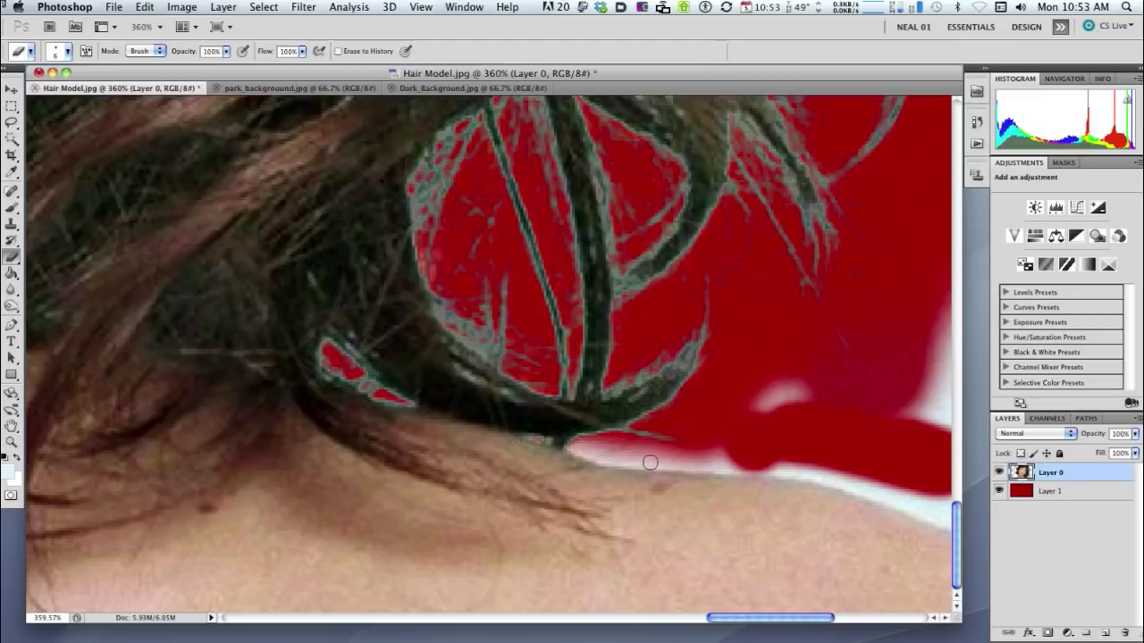
left_click(650, 462)
left_click(718, 465, "shift")
left_click(758, 469, "shift")
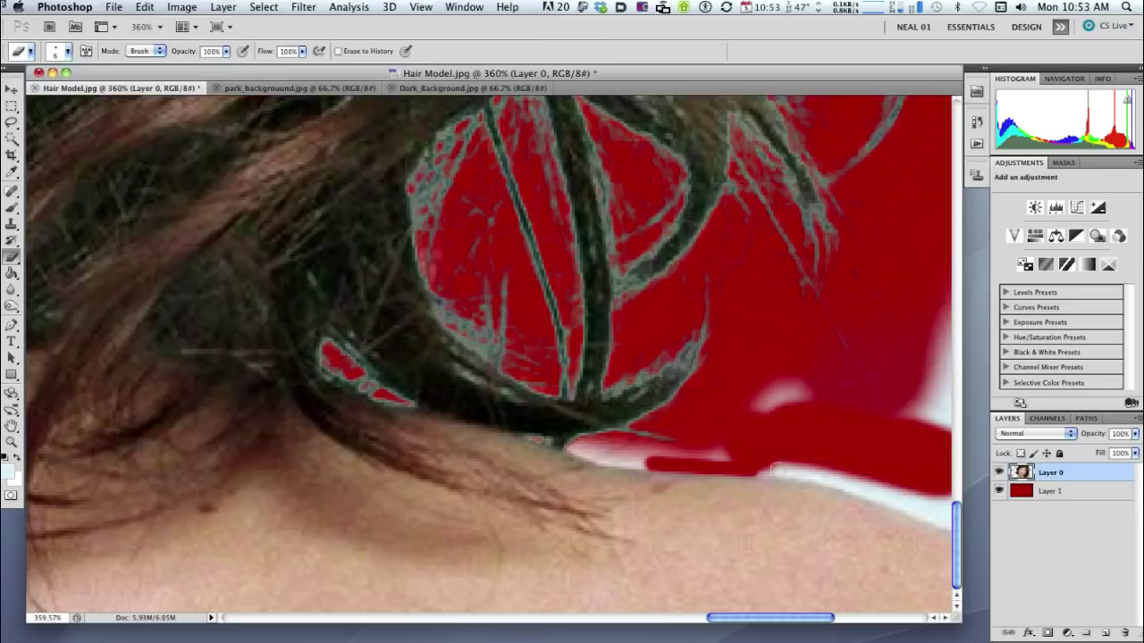
- Continue the thin erased line in short straight segments along the right shoulder's slope, redoing one misplaced segment
left_click(782, 471, "shift")
left_click(797, 474, "shift")
key("super+z")
left_click(807, 473, "shift")
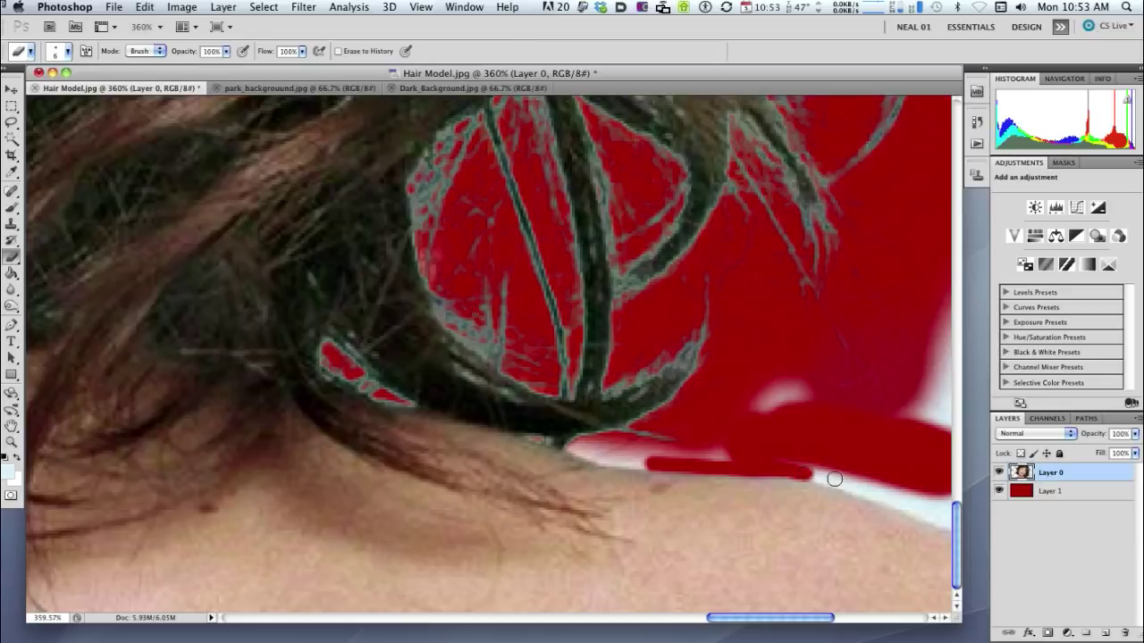
left_click(838, 483, "shift")
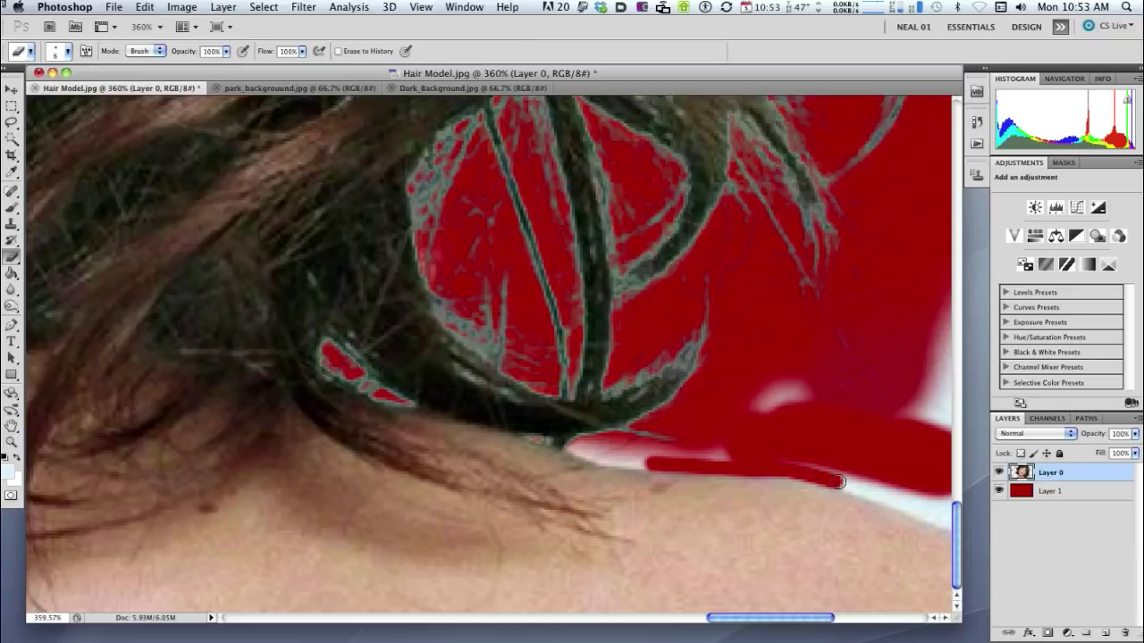
left_click(920, 509, "shift")
left_click(943, 522, "shift")
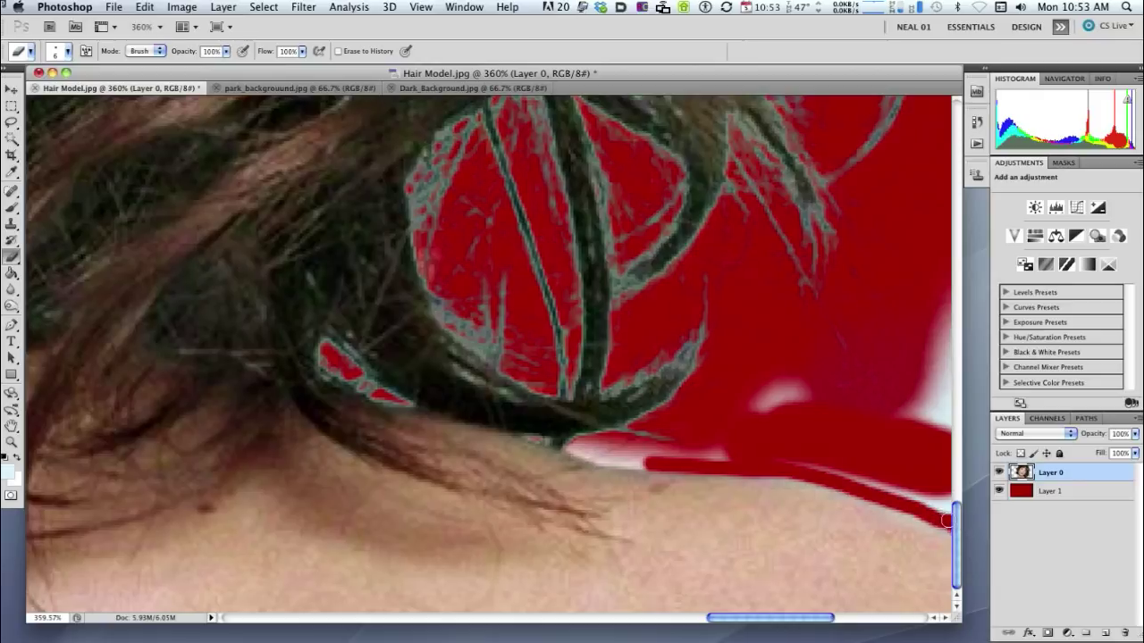
- Enlarge the eraser to 25 px and erase the leftover backdrop between the right shoulder outline and the cleared area
key("bracketright")
key("bracketright")
key("bracketright")
key("bracketright")
key("bracketright")
key("bracketright")
mouse_move(923, 472)
left_mouse_down()
mouse_move(801, 434)
mouse_move(753, 401)
mouse_move(919, 434)
mouse_move(948, 373)
mouse_move(939, 396)
left_mouse_up()
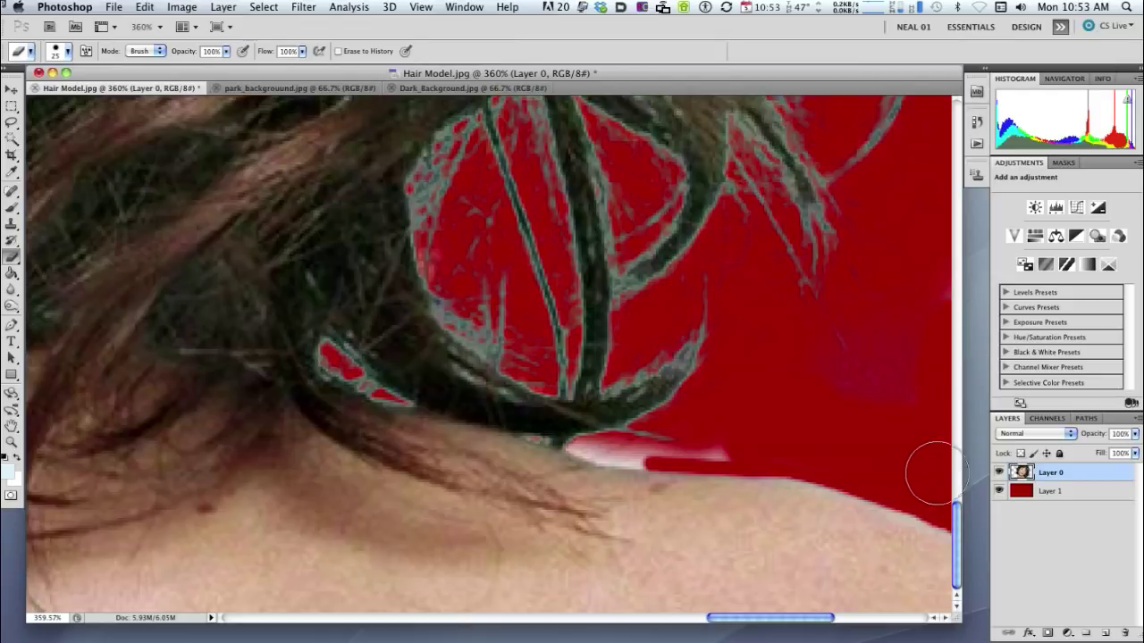
left_click(735, 444)
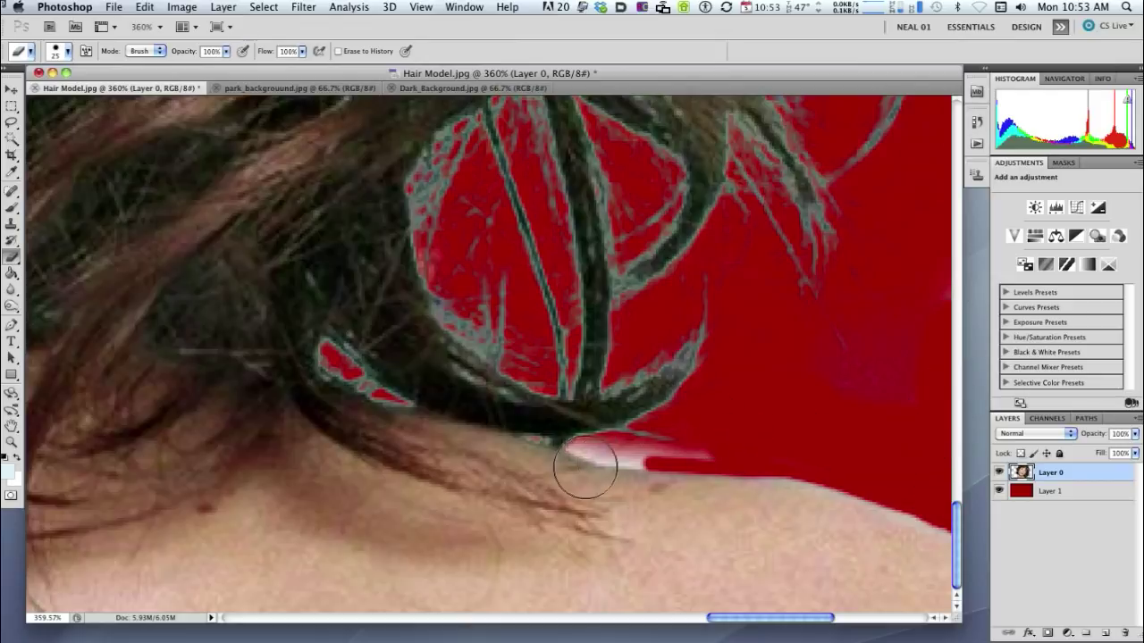
- Sample the pale pink fringe under the hair curl and erase it along the shoulder with the Background Eraser at 9 px
mouse_move(12, 258)
left_mouse_down()
mouse_move(65, 256)
mouse_move(72, 269)
left_mouse_up()
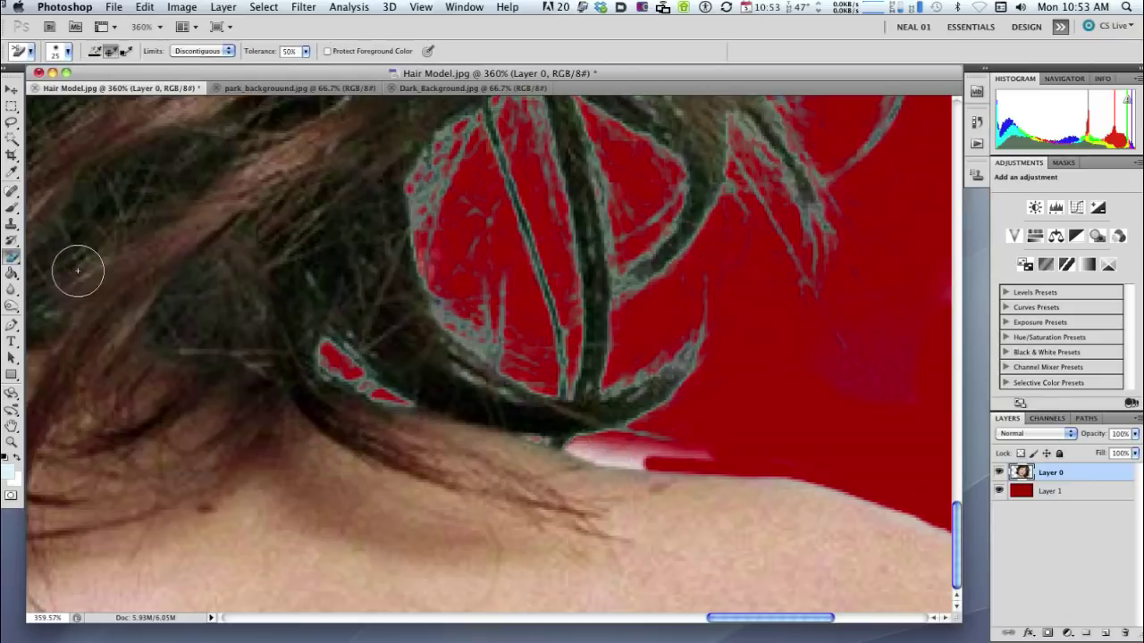
left_click(605, 455, "alt")
key("bracketleft")
key("bracketleft")
left_click(599, 456)
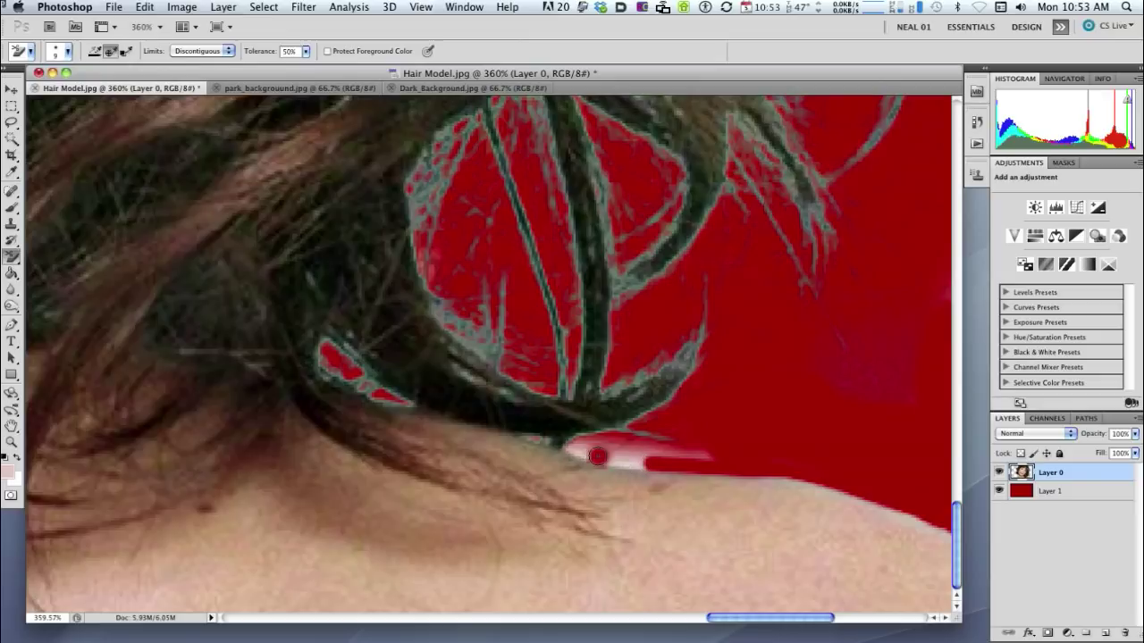
mouse_move(610, 455)
left_mouse_down()
mouse_move(645, 453)
mouse_move(577, 448)
left_mouse_up()
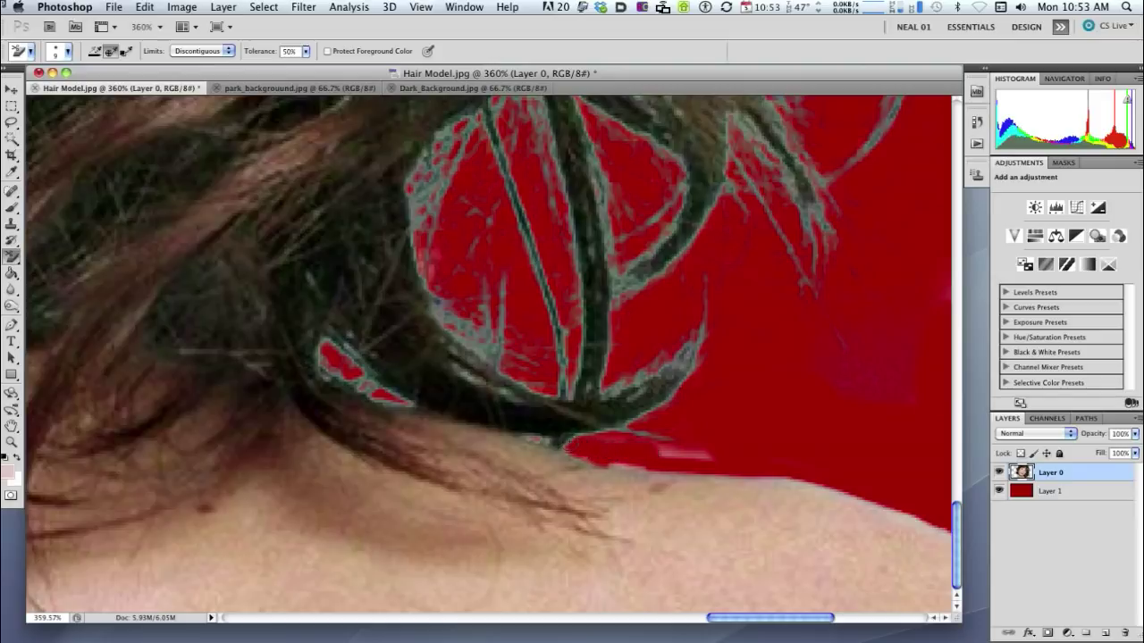
left_click_drag(674, 455, 729, 449)
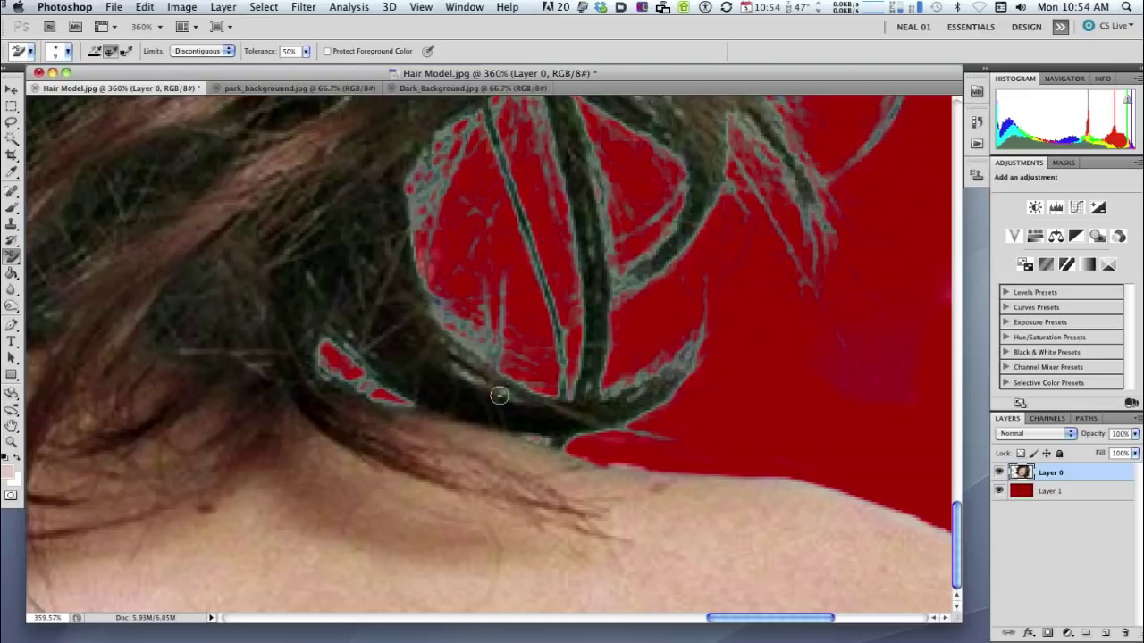
- Reduce the regular Eraser to 6 px and erase the remaining fringe along the shoulder edge just below the hair curl
left_click_drag(11, 255, 49, 254)
key("bracketleft")
key("bracketleft")
key("bracketleft")
key("bracketleft")
key("bracketleft")
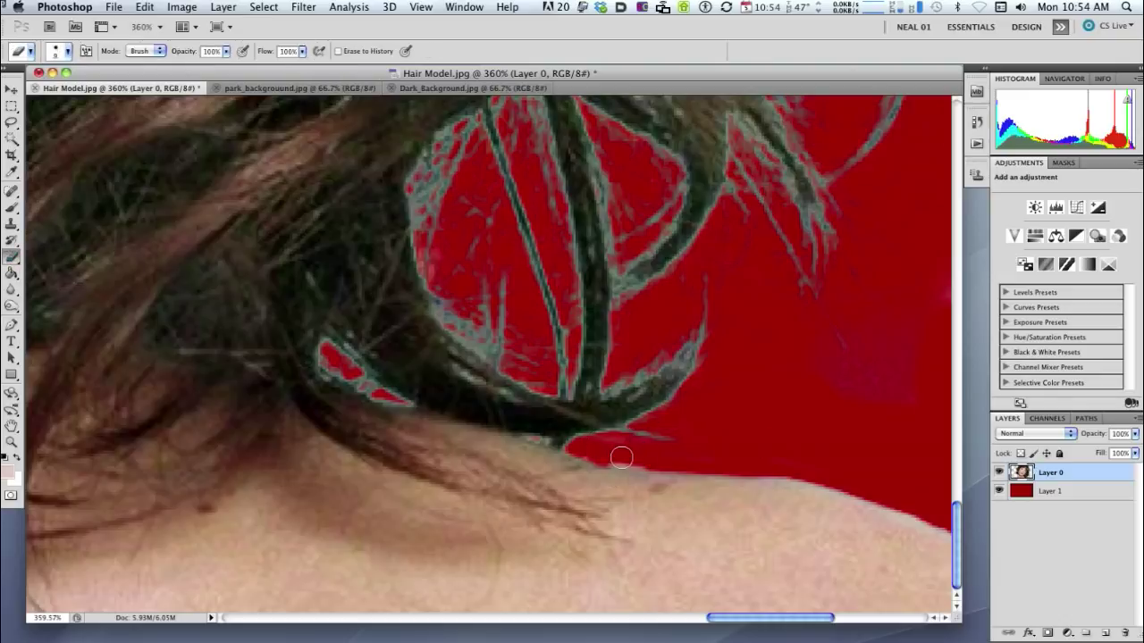
key("bracketleft")
left_click_drag(605, 459, 672, 459)
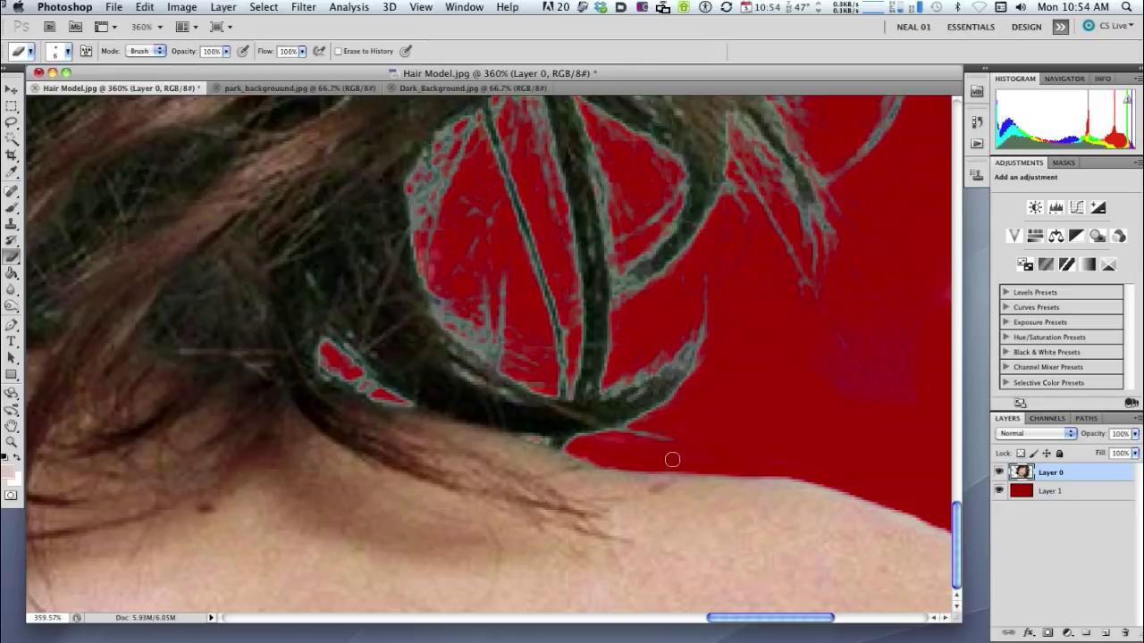
left_click(585, 452)
- Enlarge the eraser to 250 px and erase the upper part of the pale blue backdrop beside the hair on the image's right side
key("super+0")
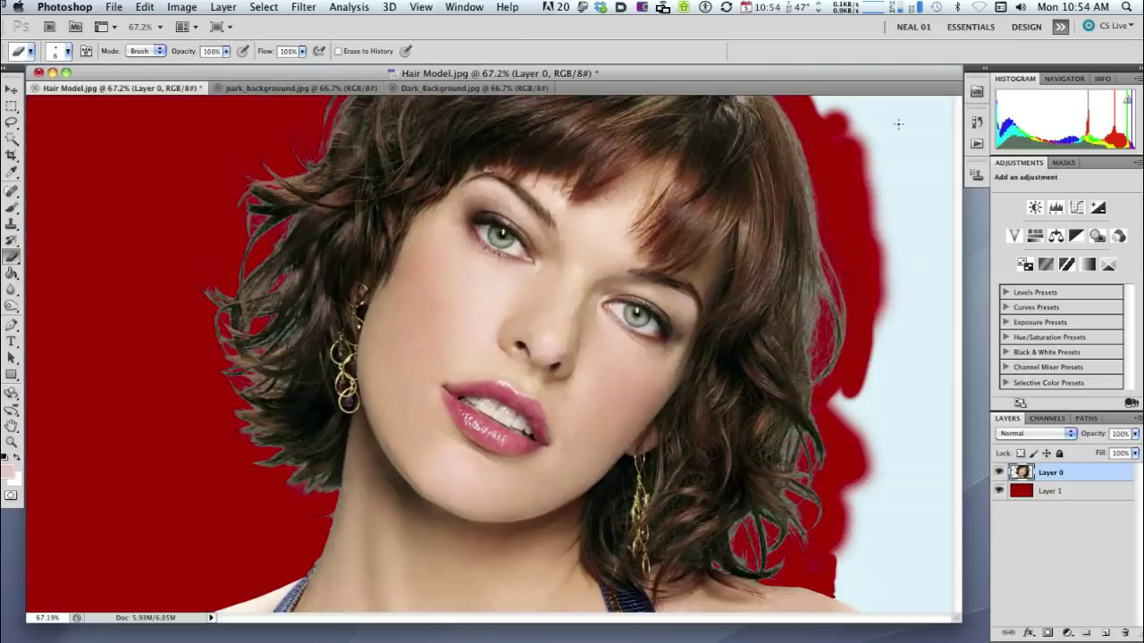
key("bracketright")
key("bracketright")
key("bracketright")
key("bracketright")
key("bracketright")
key("bracketright")
key("bracketright")
key("bracketright")
key("bracketright")
key("bracketright")
key("bracketright")
key("bracketright")
key("bracketright")
key("bracketright")
key("bracketright")
mouse_move(906, 191)
left_mouse_down()
mouse_move(916, 96)
mouse_move(891, 91)
mouse_move(862, 102)
mouse_move(901, 177)
mouse_move(914, 327)
left_mouse_up()
- Set the eraser hardness to 100% and erase the backdrop beside the hair down to just above the right shoulder
right_click(887, 197)
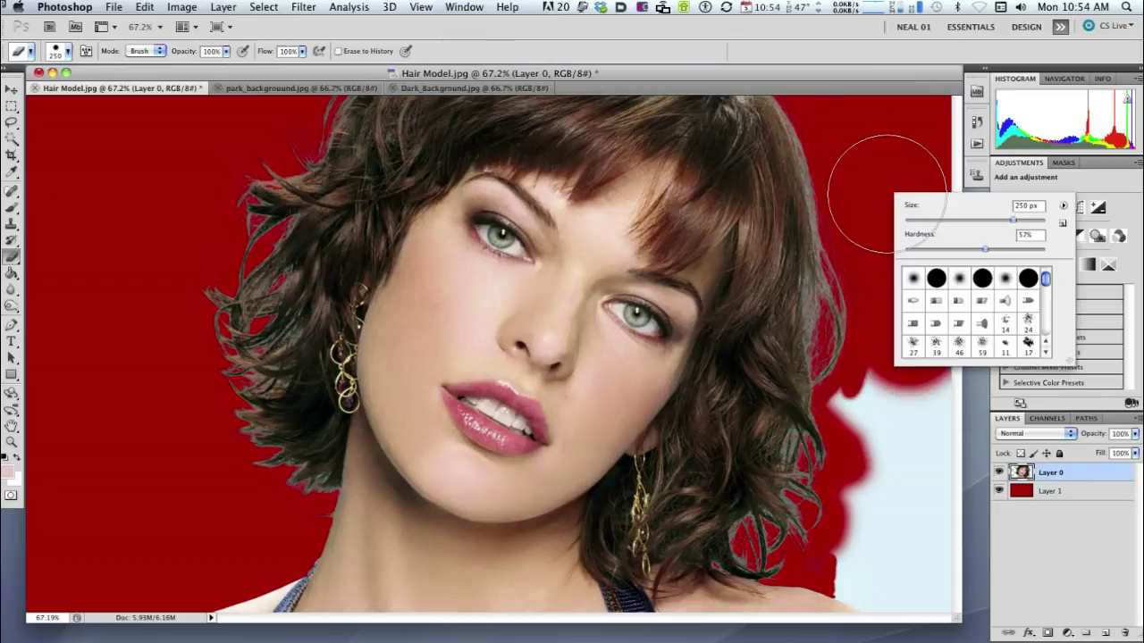
left_click_drag(985, 253, 1077, 257)
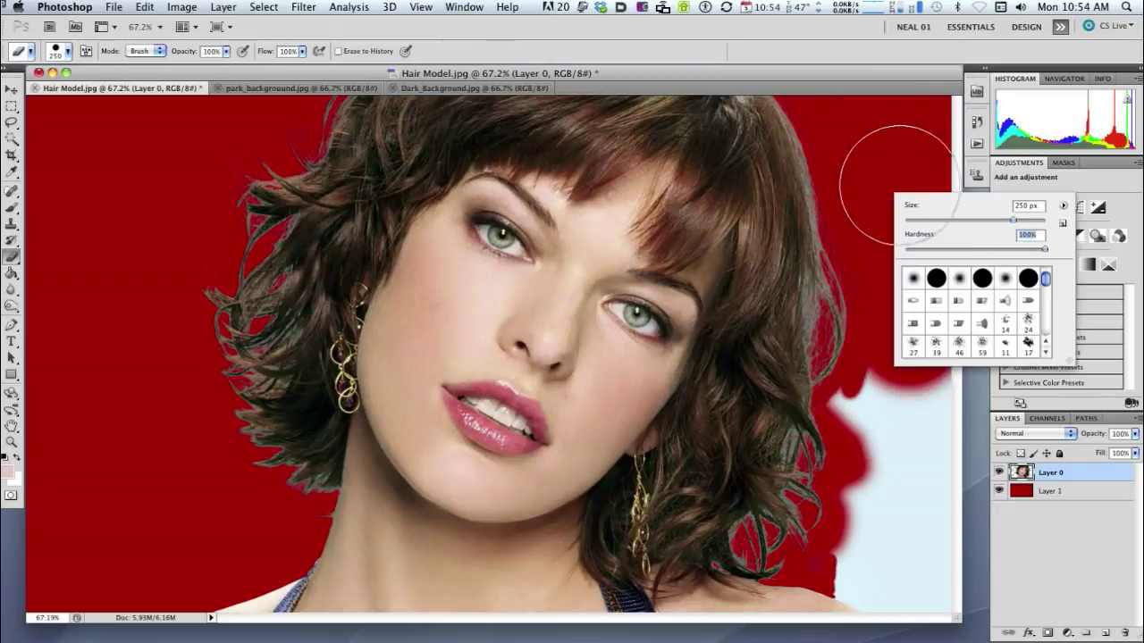
left_click(881, 141)
mouse_move(881, 140)
left_mouse_down()
mouse_move(934, 484)
mouse_move(924, 556)
mouse_move(920, 510)
left_mouse_up()
mouse_move(882, 415)
left_mouse_down()
mouse_move(901, 571)
mouse_move(888, 497)
mouse_move(883, 543)
mouse_move(863, 527)
left_mouse_up()
- Reduce the eraser to 10 px and lower its hardness for the backdrop remnant along the right shoulder's outer slope
key("z")
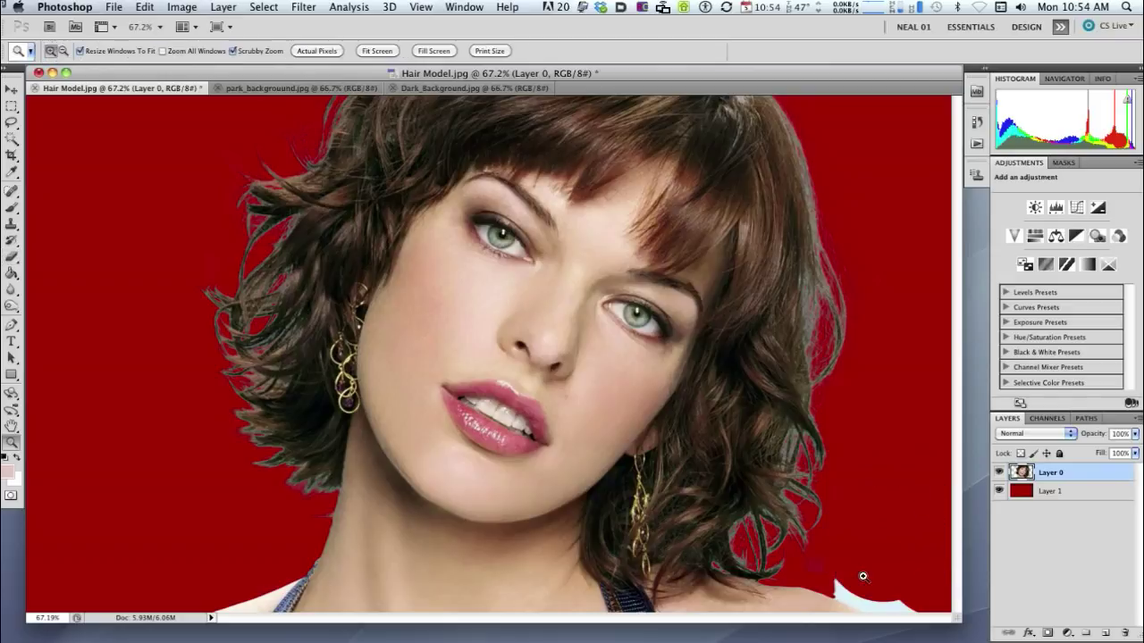
left_click_drag(840, 598, 933, 572)
scroll(954, 536, "down", 3)
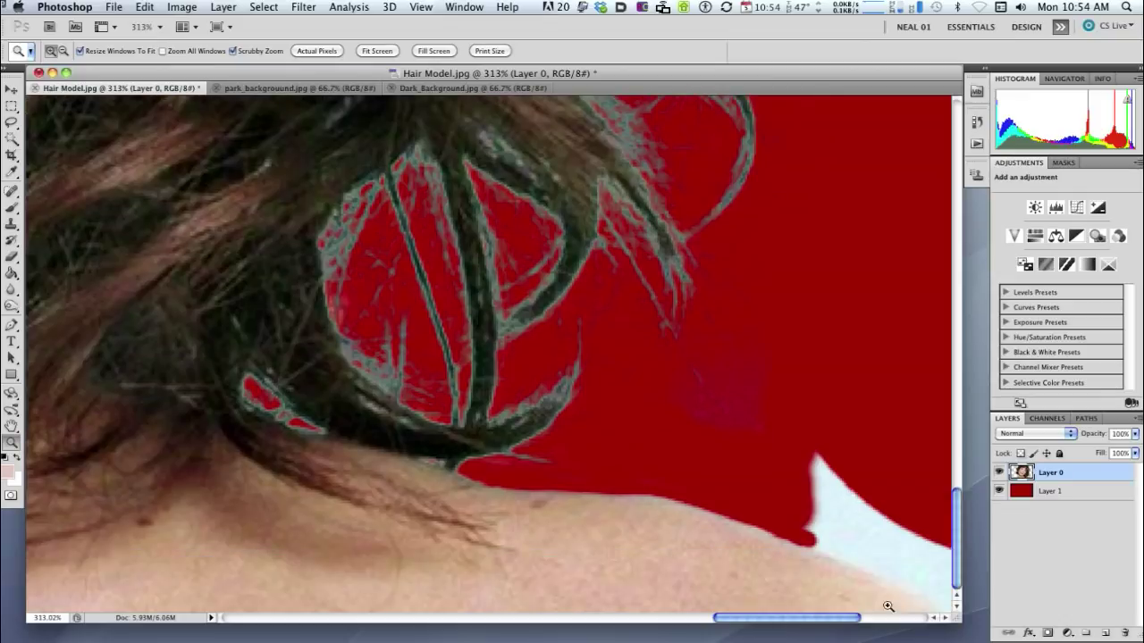
left_click_drag(839, 625, 890, 624)
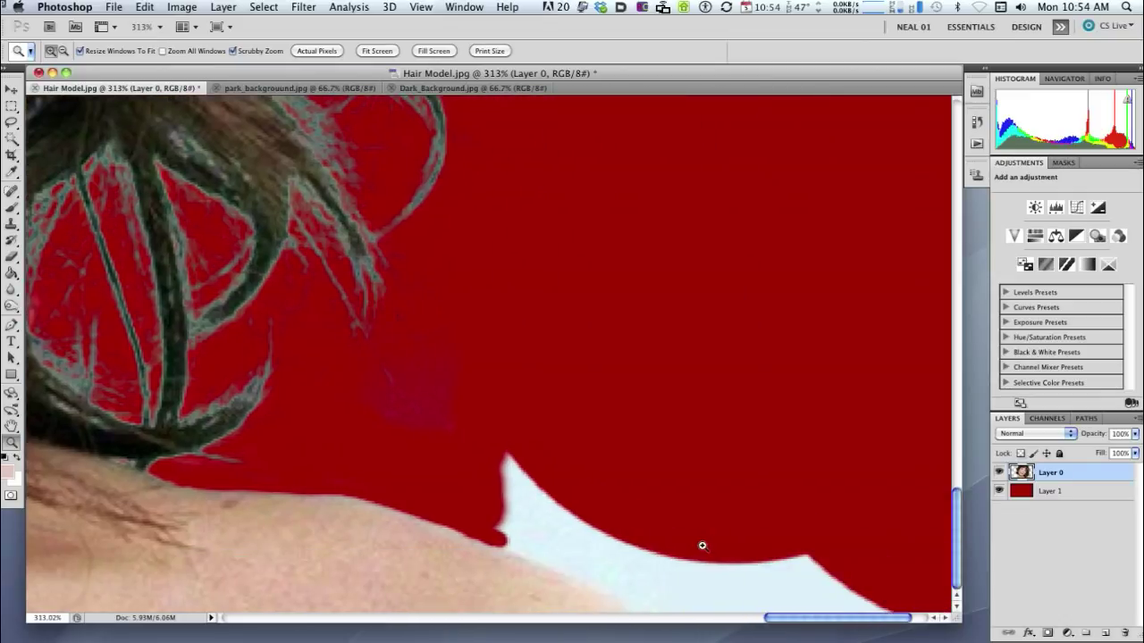
key("e")
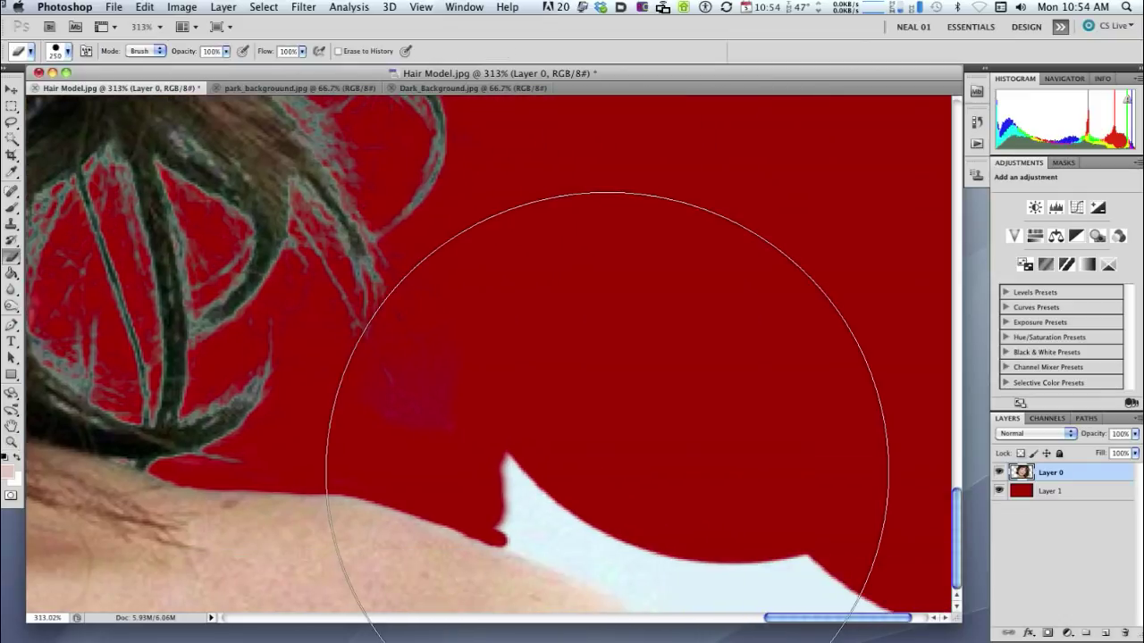
key("bracketleft")
key("bracketleft")
key("bracketleft")
key("bracketleft")
key("bracketleft")
key("bracketleft")
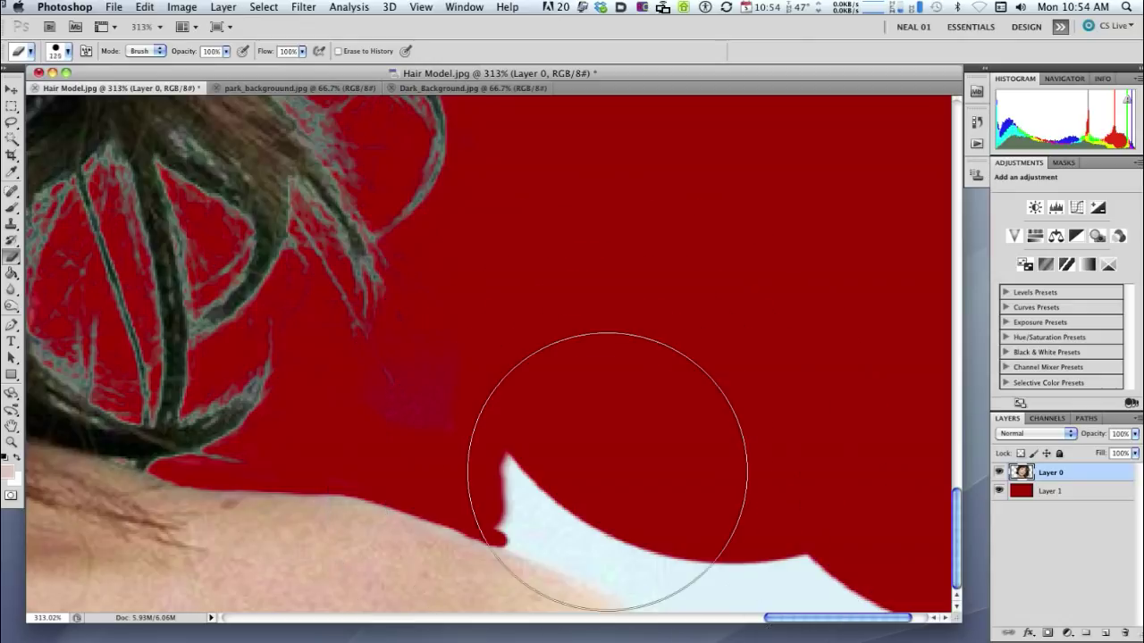
key("bracketleft")
key("bracketleft")
key("bracketleft")
key("bracketleft")
key("bracketleft")
key("bracketleft")
key("bracketleft")
key("bracketleft")
key("bracketleft")
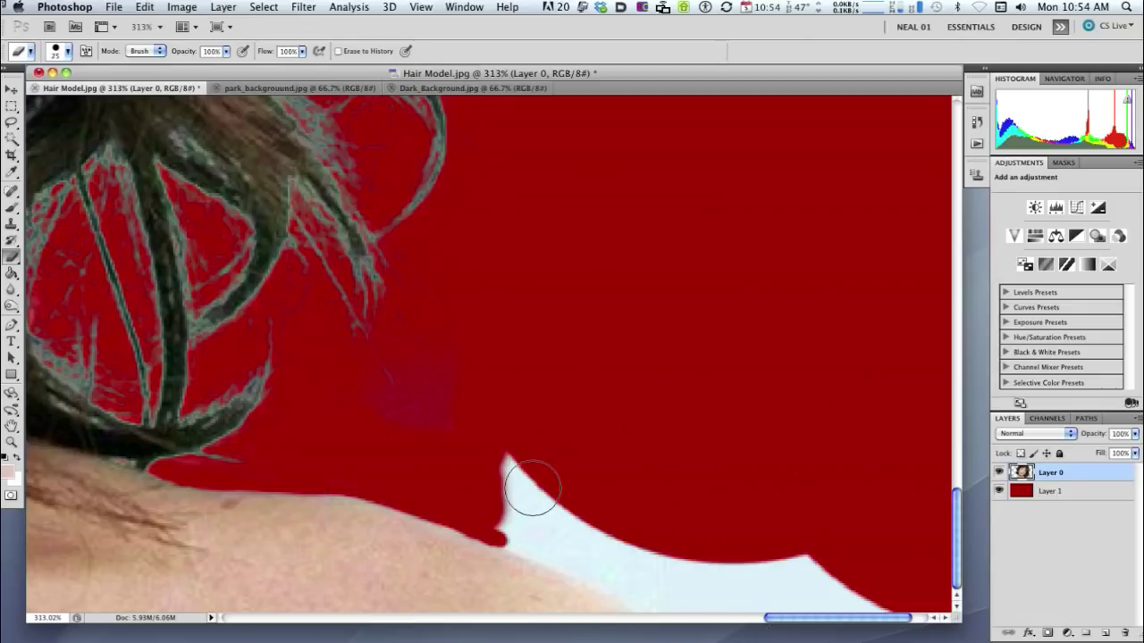
key("bracketleft")
right_click(534, 504)
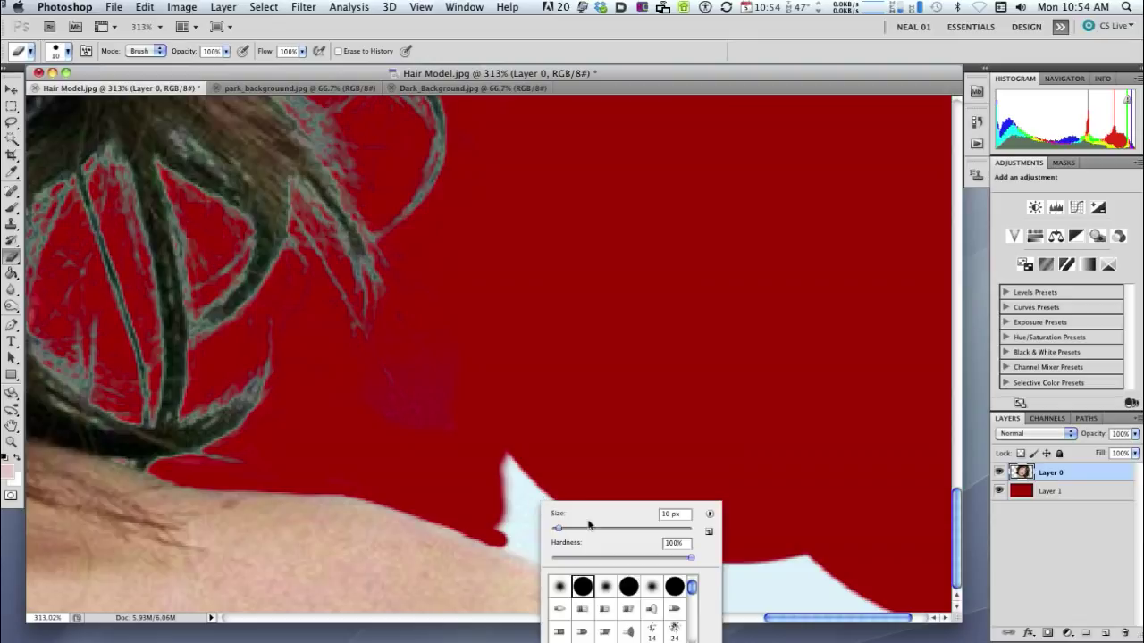
left_click_drag(689, 558, 610, 563)
- Erase along the right shoulder's outer slope, enlarging the eraser to 30 px to clear the rest of the pale backdrop
left_click(510, 489)
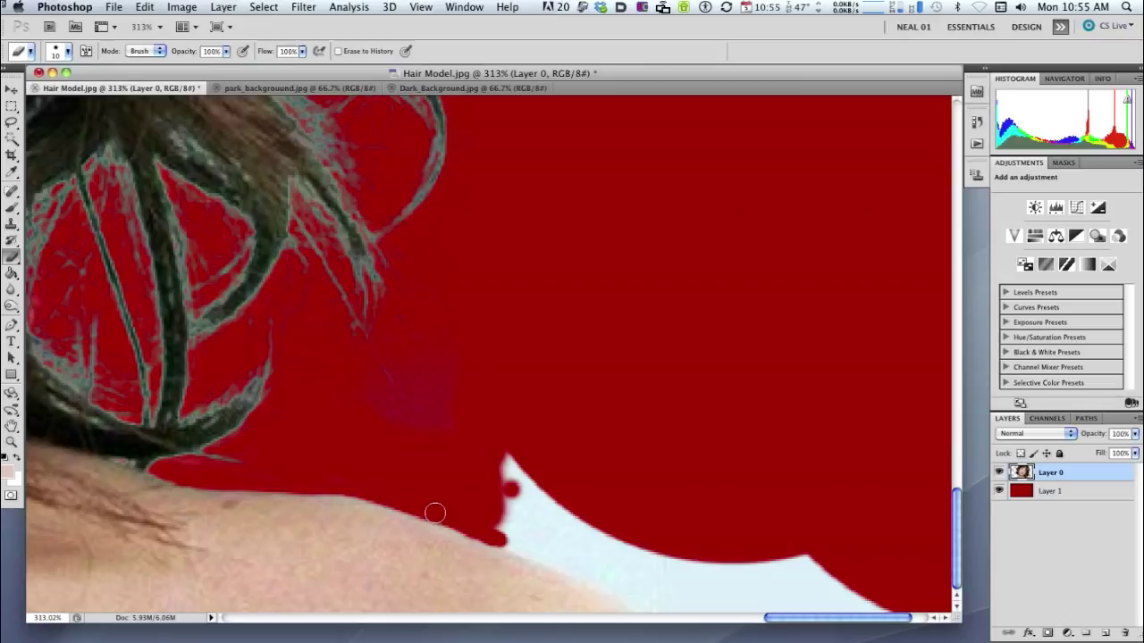
mouse_move(505, 542)
left_mouse_down()
mouse_move(684, 613)
mouse_move(695, 595)
mouse_move(638, 556)
mouse_move(498, 506)
mouse_move(485, 455)
mouse_move(658, 534)
mouse_move(873, 591)
mouse_move(812, 528)
mouse_move(783, 587)
mouse_move(717, 593)
mouse_move(815, 596)
left_mouse_up()
key("bracketright")
key("bracketright")
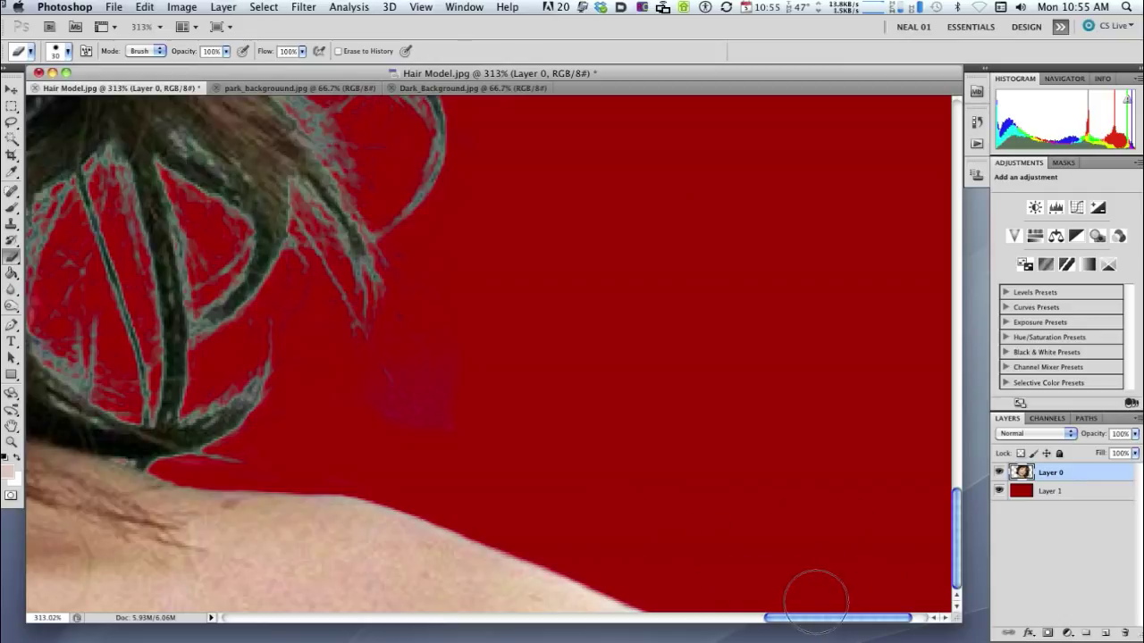
key("super+0")
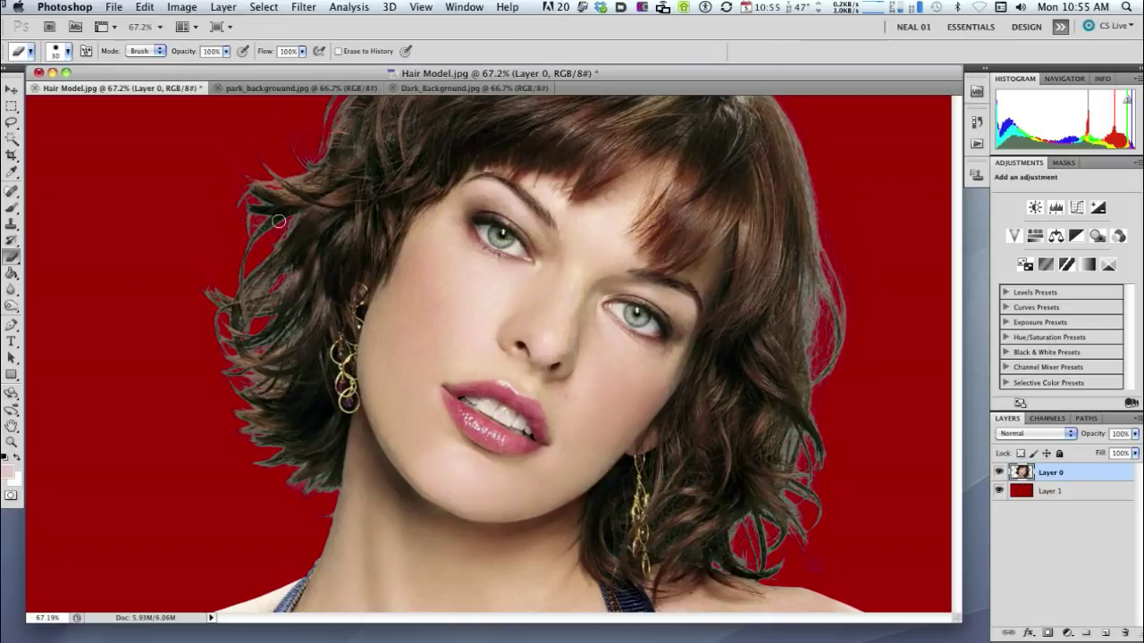
- Select the entire park background image and copy it
left_click(304, 89)
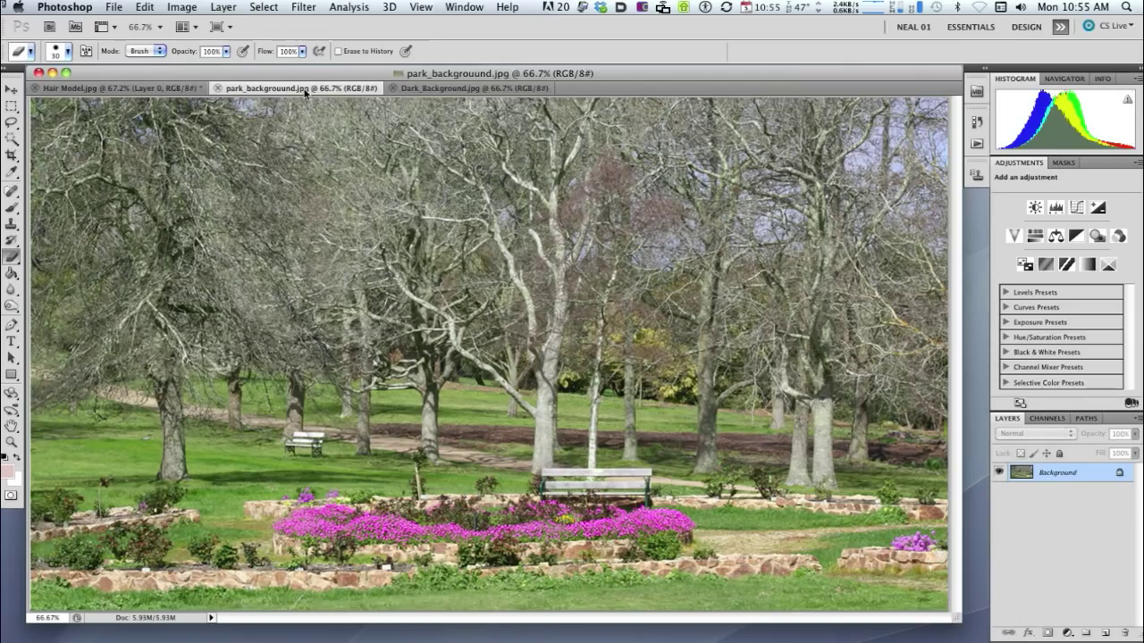
left_click(262, 7)
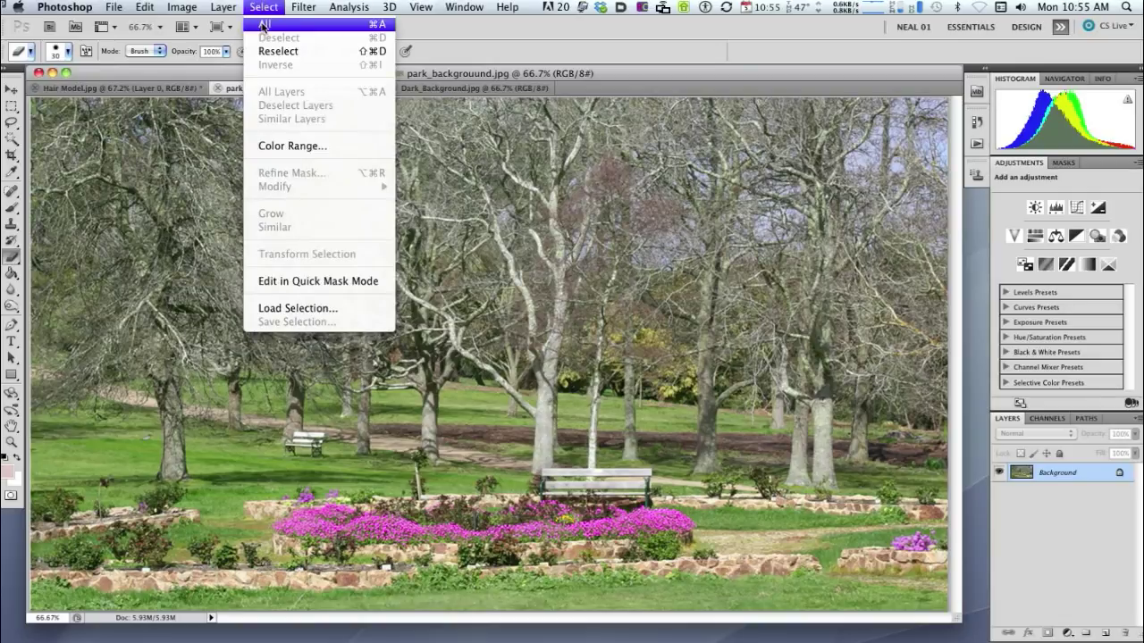
left_click(262, 25)
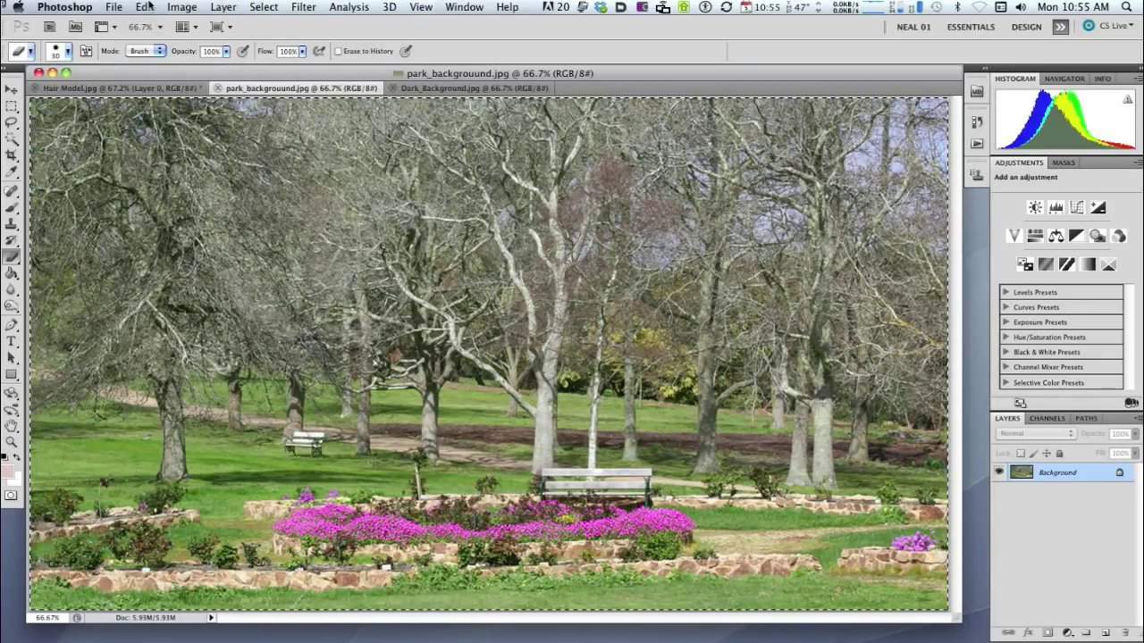
left_click(144, 7)
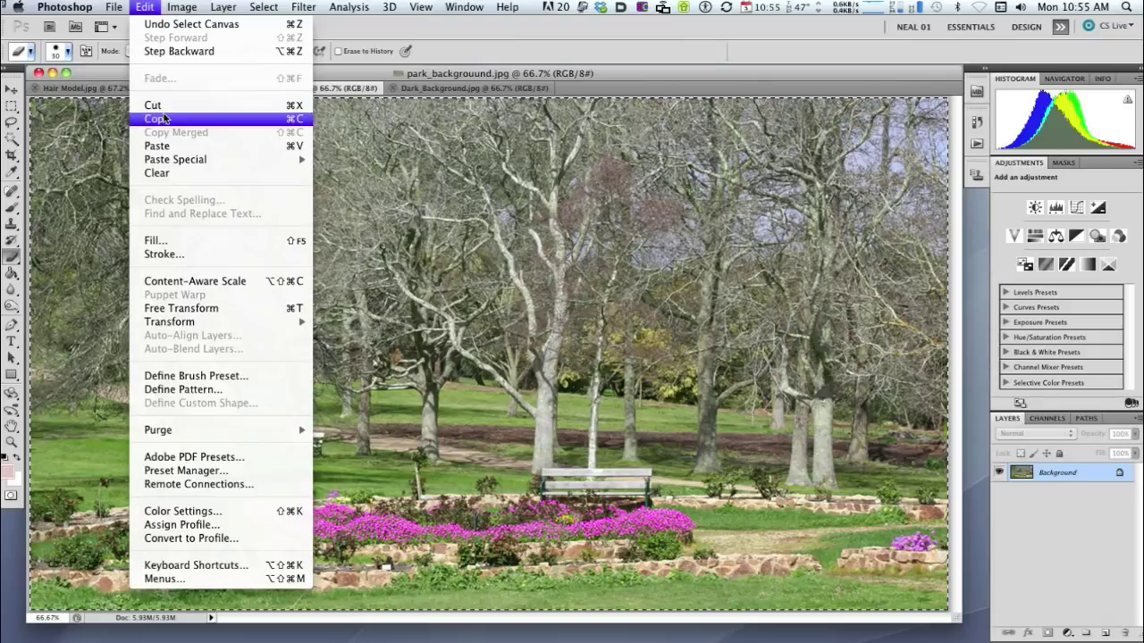
left_click(172, 119)
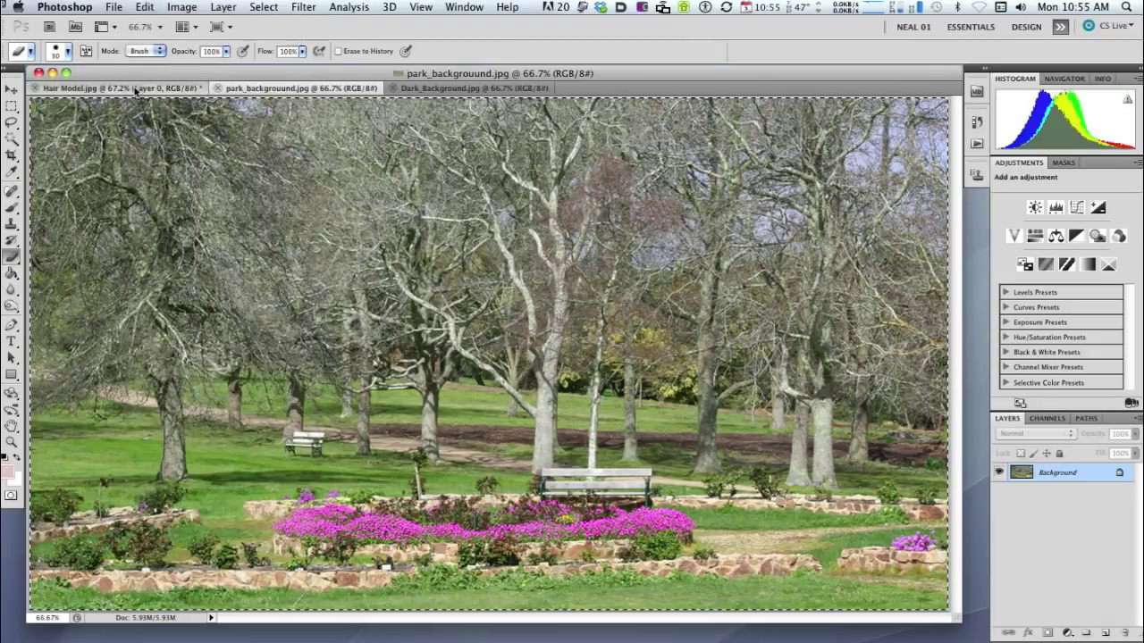
- Paste the park image into Hair Model.jpg and move its layer beneath the model's Layer 0
left_click(134, 89)
left_click(170, 7)
mouse_move(145, 7)
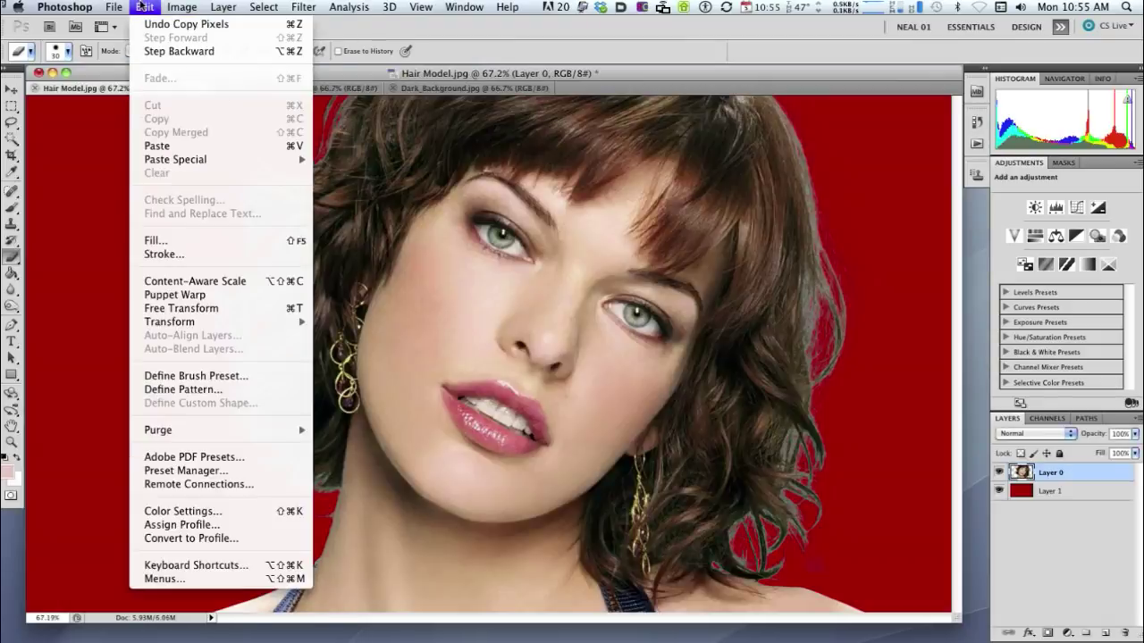
left_click(164, 146)
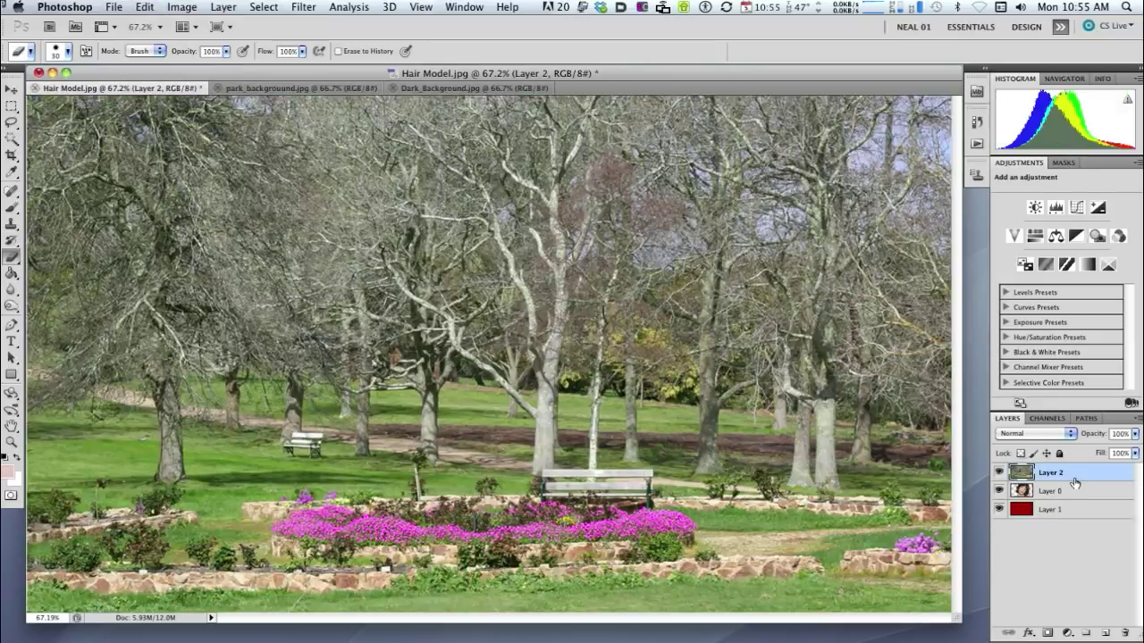
left_click_drag(1084, 477, 1081, 506)
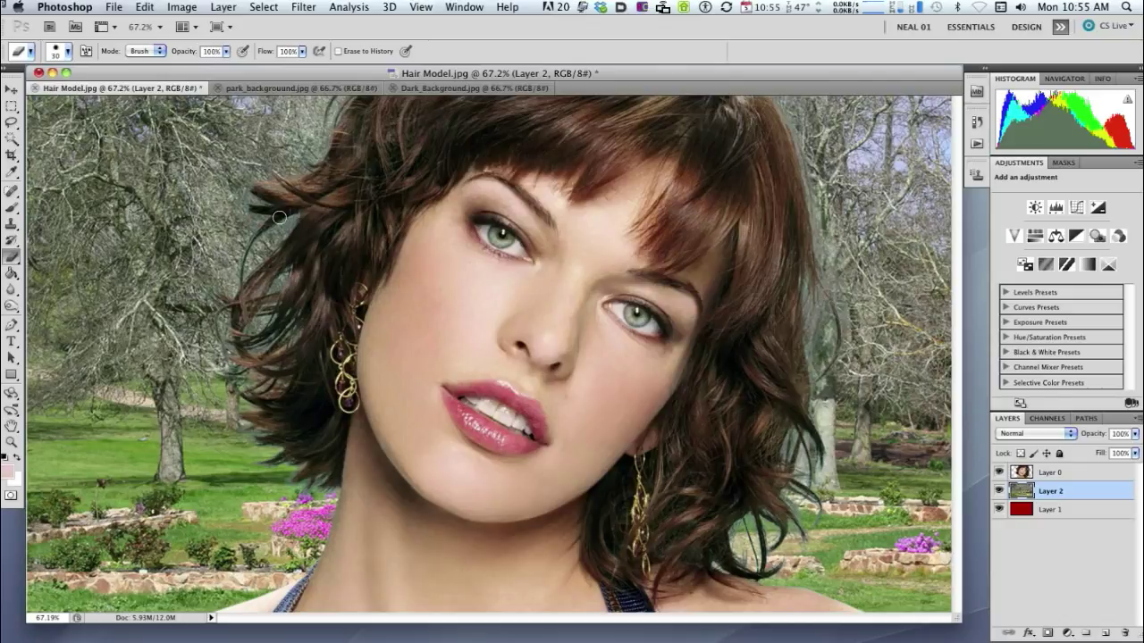
- Copy all of Dark_Background.jpg and paste it into Hair Model.jpg between the model and park layers
left_click(441, 89)
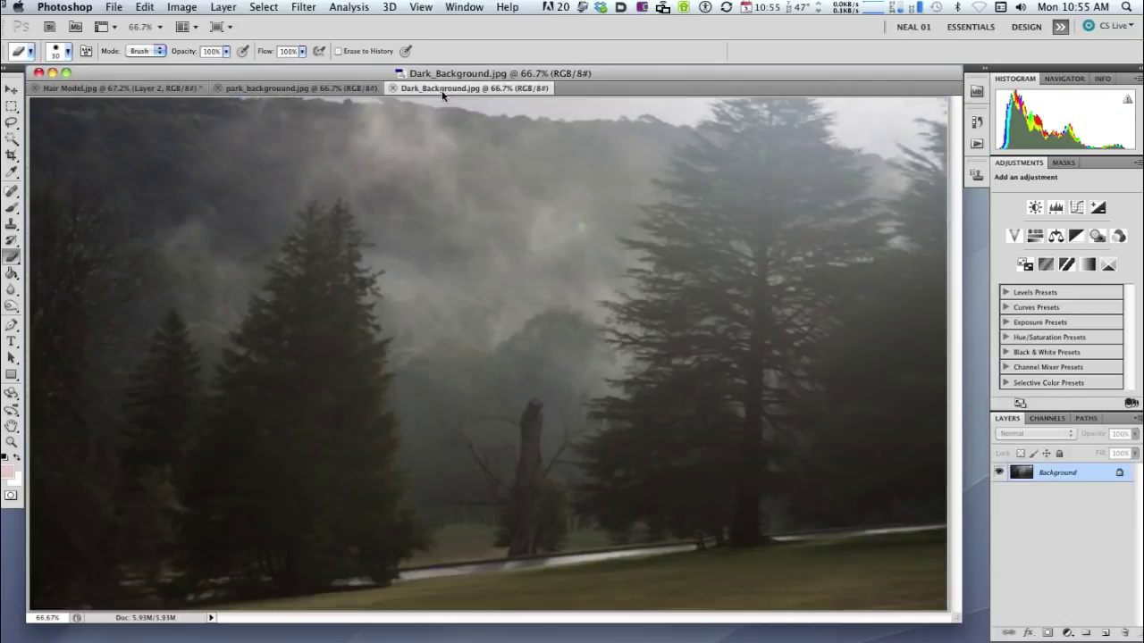
key("super+a")
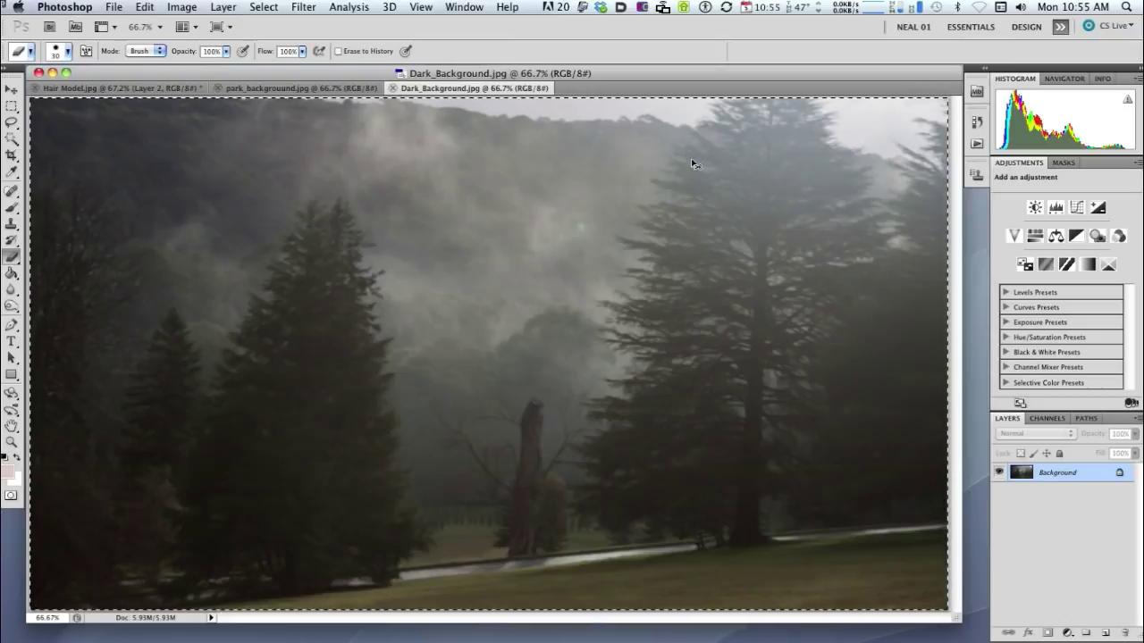
left_click(122, 88)
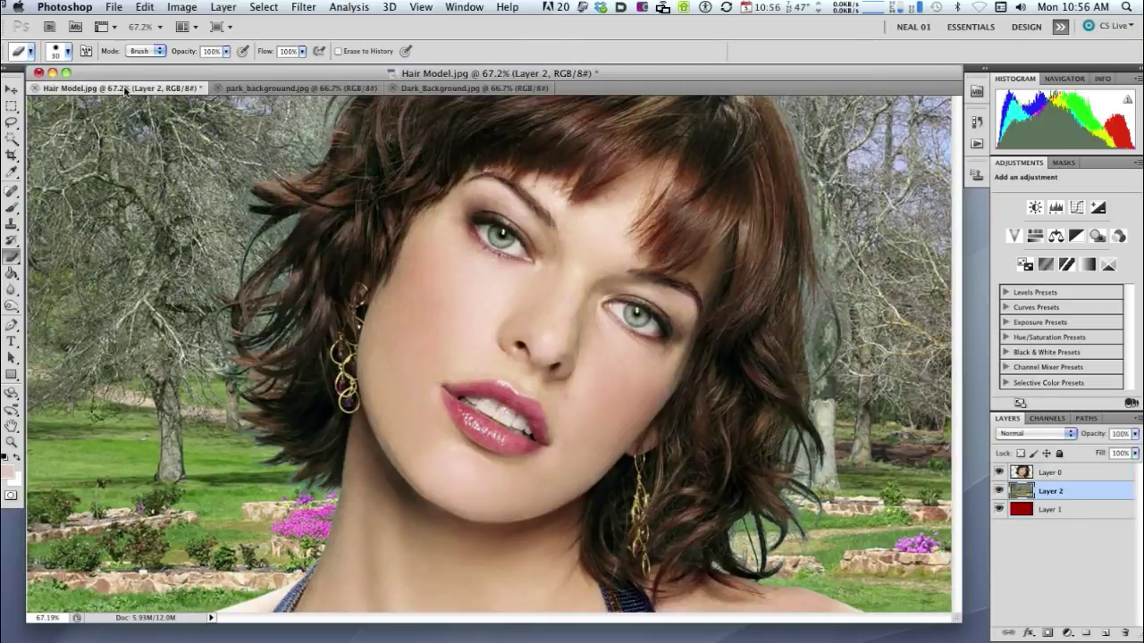
key("ctrl+v")
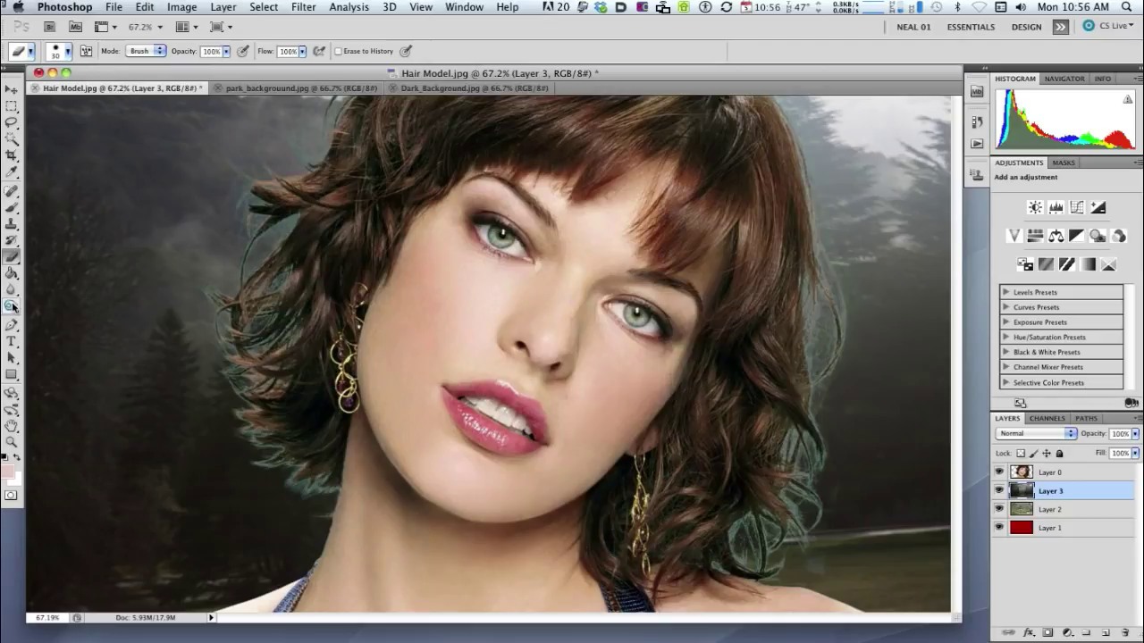
- Choose the Burn Tool with its range at Midtones and exposure at 80%
left_click(11, 307)
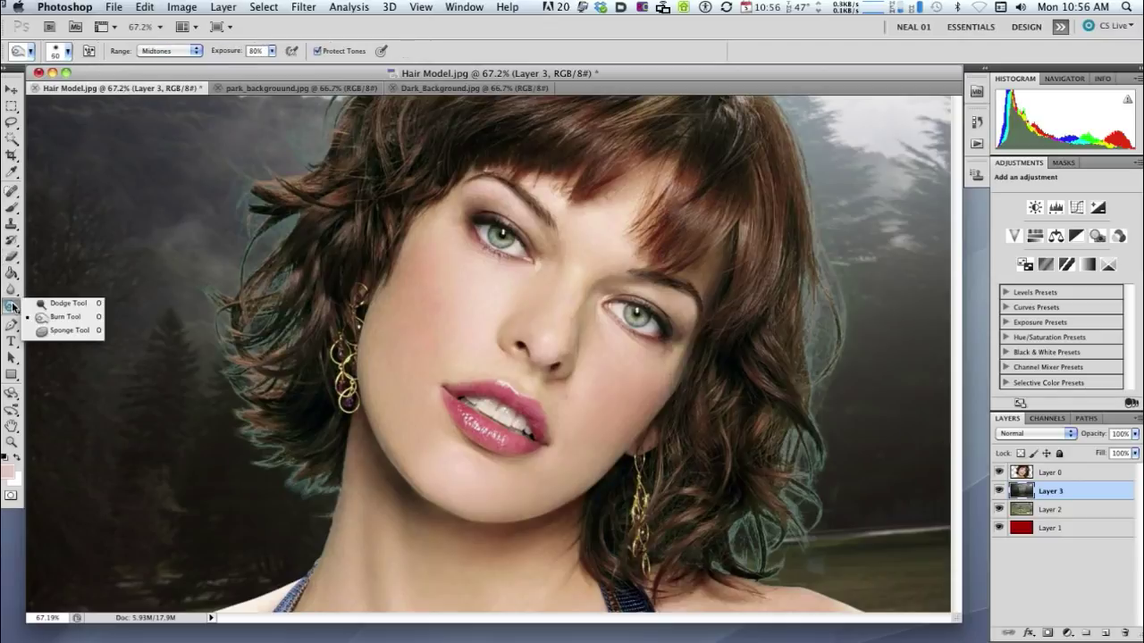
left_click(81, 319)
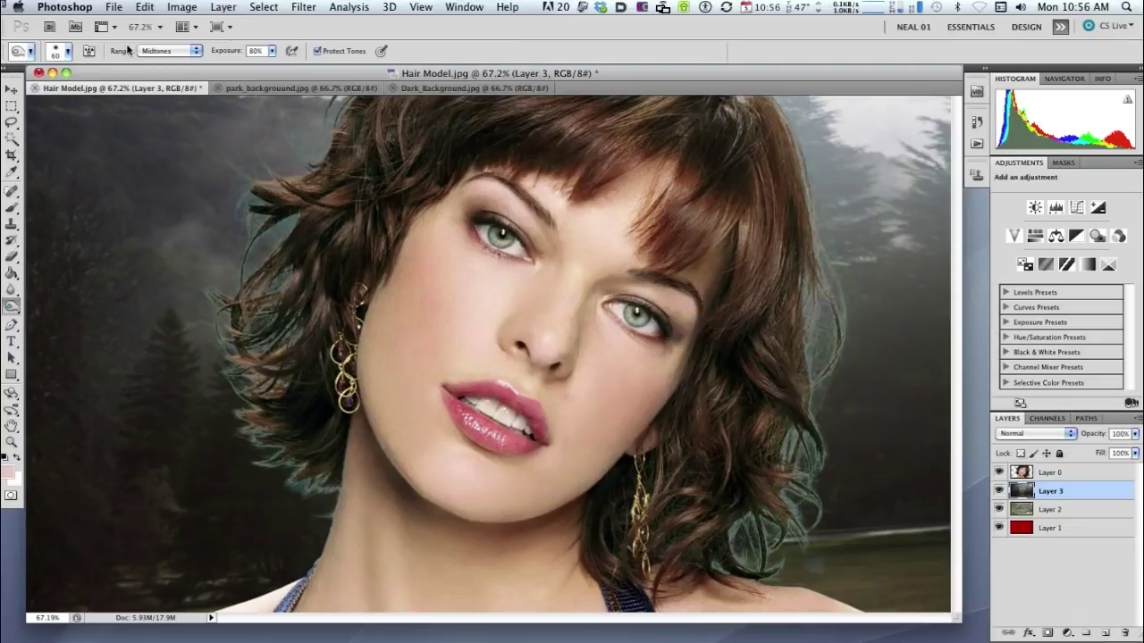
left_click(198, 51)
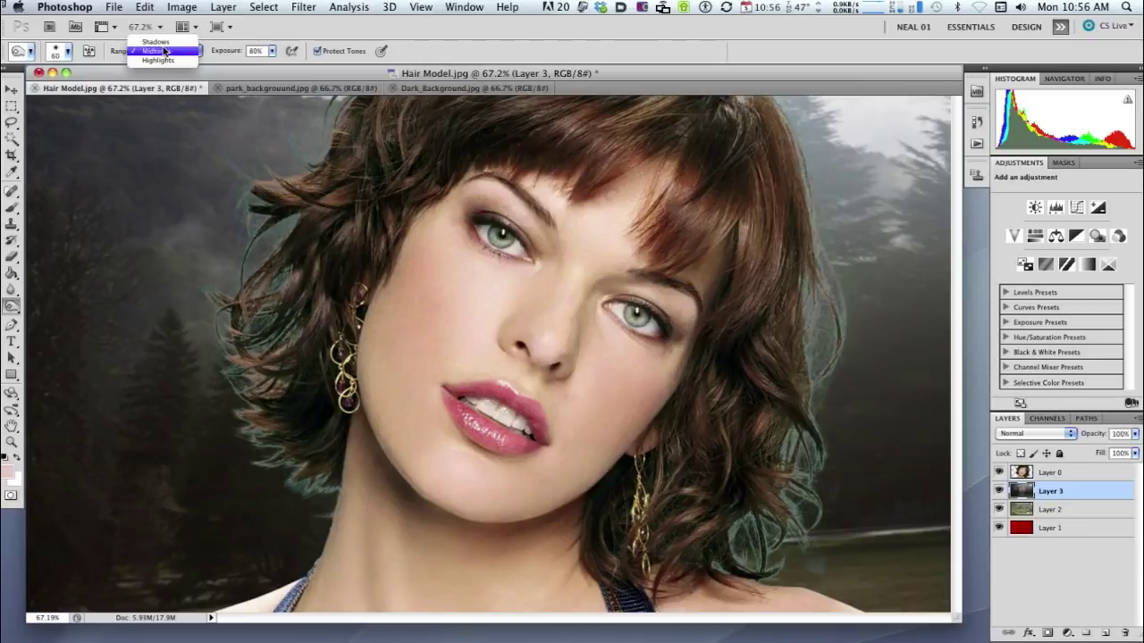
left_click(162, 52)
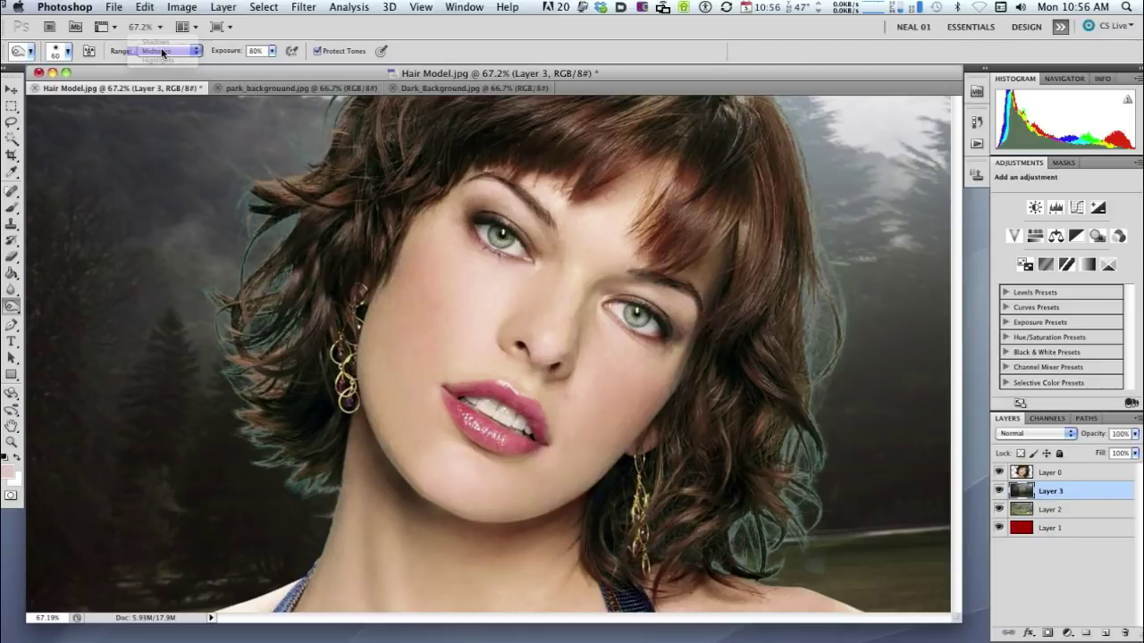
left_click(273, 51)
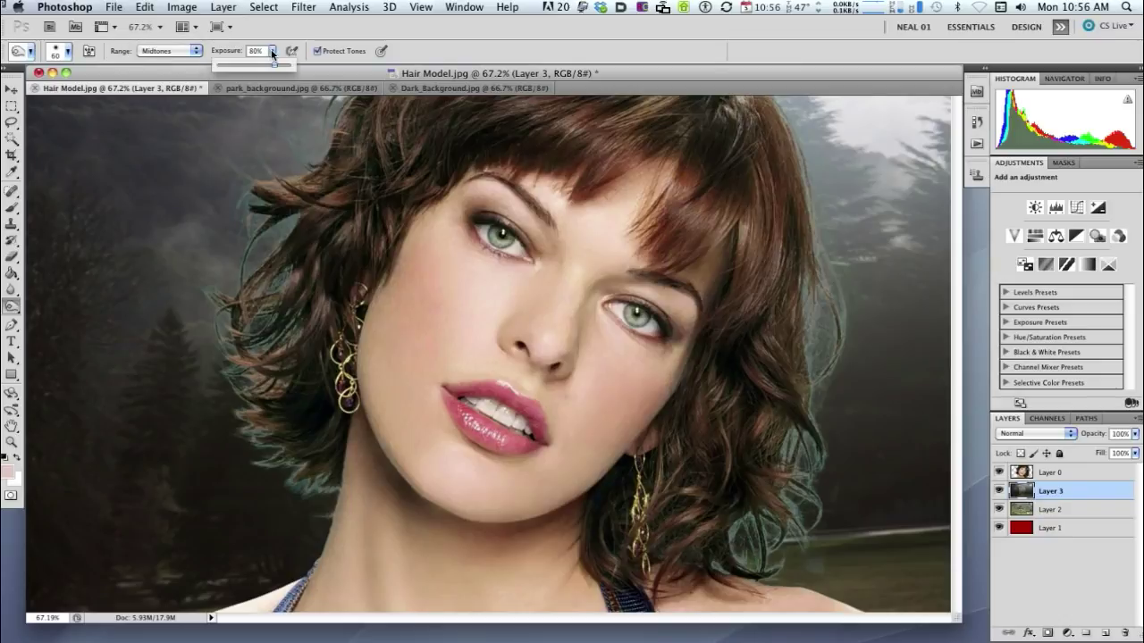
left_click(273, 51)
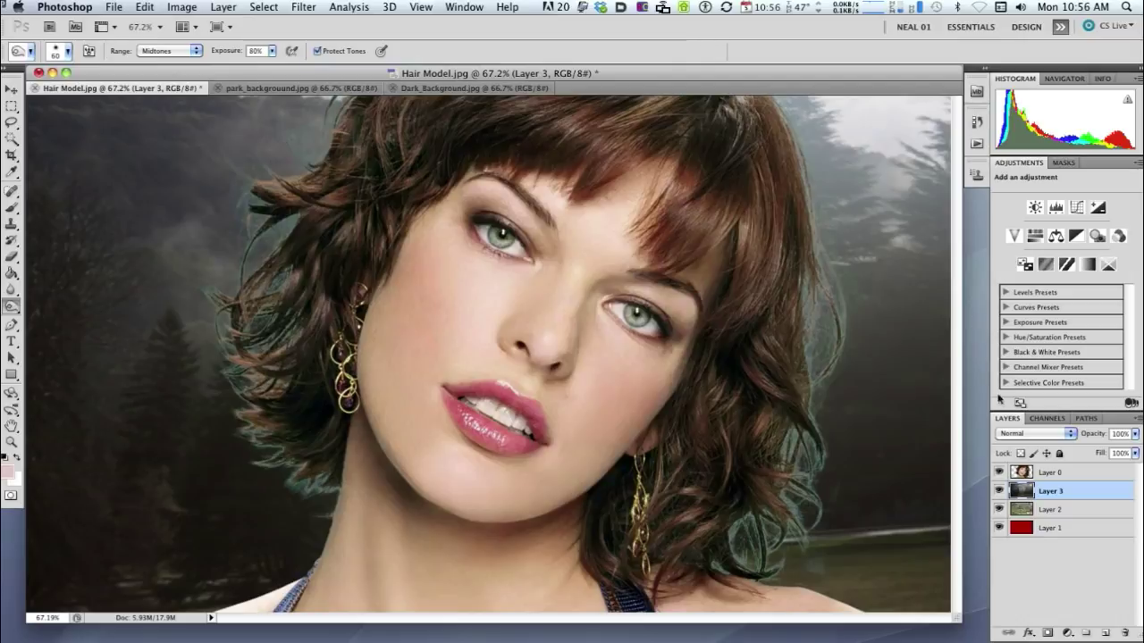
- Burn the light fringe along the outer hair strands on both sides of the head on Layer 0
left_click(1087, 473)
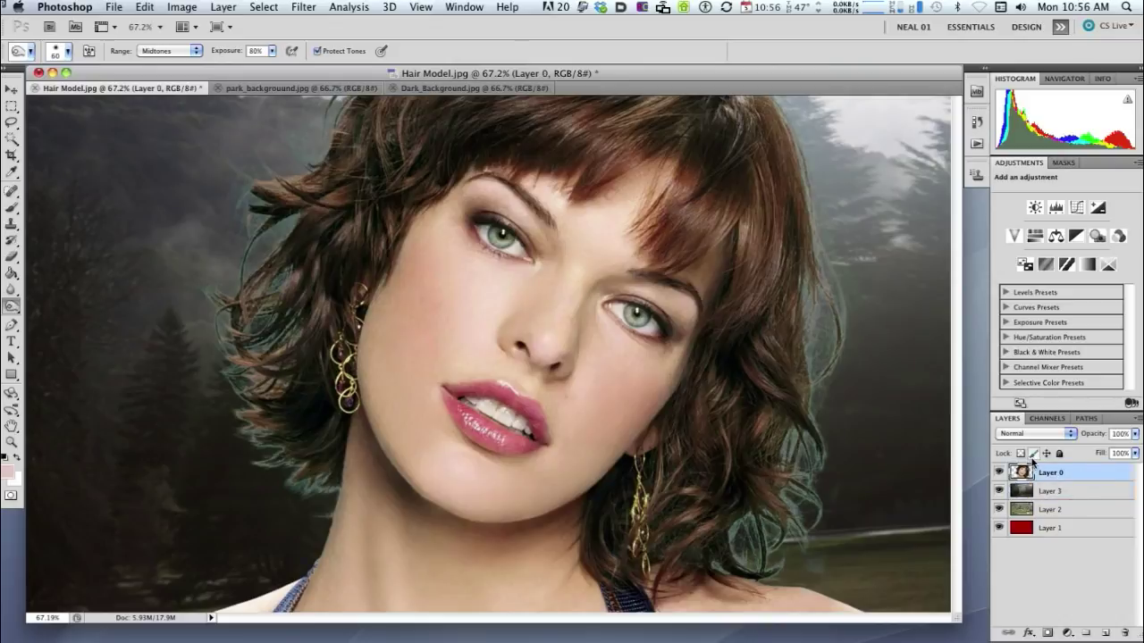
mouse_move(808, 219)
left_mouse_down()
mouse_move(846, 336)
mouse_move(806, 383)
mouse_move(823, 369)
mouse_move(821, 272)
mouse_move(807, 320)
mouse_move(787, 270)
mouse_move(815, 443)
mouse_move(802, 417)
mouse_move(841, 471)
mouse_move(768, 454)
mouse_move(810, 453)
mouse_move(835, 475)
mouse_move(808, 541)
mouse_move(760, 478)
mouse_move(794, 540)
mouse_move(735, 517)
mouse_move(717, 539)
mouse_move(721, 557)
mouse_move(795, 552)
mouse_move(761, 558)
mouse_move(780, 566)
mouse_move(713, 562)
mouse_move(750, 568)
mouse_move(724, 542)
mouse_move(766, 516)
mouse_move(762, 498)
mouse_move(817, 487)
mouse_move(789, 454)
mouse_move(789, 423)
mouse_move(786, 457)
mouse_move(814, 445)
mouse_move(808, 338)
left_mouse_up()
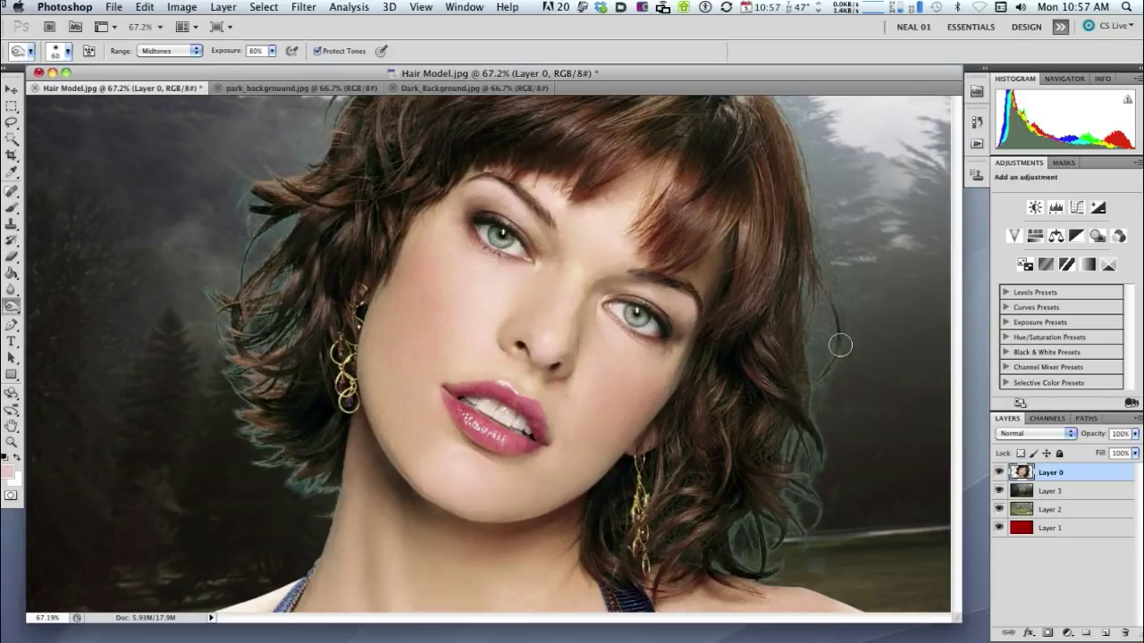
mouse_move(805, 435)
left_mouse_down()
mouse_move(818, 463)
mouse_move(783, 422)
mouse_move(779, 483)
mouse_move(796, 458)
mouse_move(819, 517)
mouse_move(779, 495)
mouse_move(795, 525)
mouse_move(780, 553)
mouse_move(727, 528)
mouse_move(777, 555)
mouse_move(809, 415)
mouse_move(817, 484)
mouse_move(812, 465)
mouse_move(776, 453)
mouse_move(788, 448)
mouse_move(809, 475)
mouse_move(785, 469)
mouse_move(817, 509)
mouse_move(799, 542)
mouse_move(780, 479)
mouse_move(790, 531)
mouse_move(733, 539)
mouse_move(756, 538)
mouse_move(748, 506)
mouse_move(773, 570)
mouse_move(711, 553)
mouse_move(764, 560)
mouse_move(733, 557)
mouse_move(730, 503)
mouse_move(759, 555)
mouse_move(781, 528)
mouse_move(739, 493)
mouse_move(769, 534)
mouse_move(761, 483)
mouse_move(813, 506)
mouse_move(775, 456)
mouse_move(813, 424)
mouse_move(815, 299)
mouse_move(817, 370)
mouse_move(803, 387)
mouse_move(816, 331)
left_mouse_up()
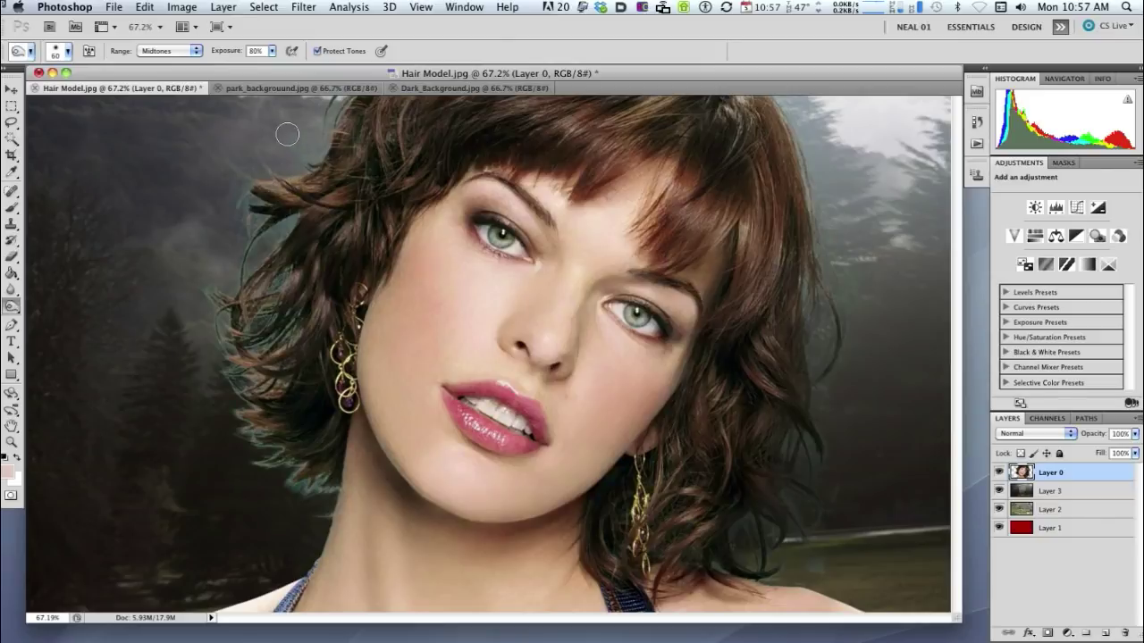
mouse_move(322, 164)
left_mouse_down()
mouse_move(326, 137)
mouse_move(238, 173)
mouse_move(256, 207)
mouse_move(225, 236)
mouse_move(247, 201)
mouse_move(262, 224)
mouse_move(241, 290)
mouse_move(218, 314)
mouse_move(177, 295)
mouse_move(258, 284)
mouse_move(249, 317)
mouse_move(284, 313)
mouse_move(249, 370)
mouse_move(242, 344)
mouse_move(228, 372)
mouse_move(242, 403)
mouse_move(211, 344)
mouse_move(287, 412)
mouse_move(254, 445)
mouse_move(259, 437)
mouse_move(300, 489)
mouse_move(323, 486)
mouse_move(320, 502)
mouse_move(328, 483)
mouse_move(319, 497)
mouse_move(286, 485)
mouse_move(243, 448)
mouse_move(225, 360)
mouse_move(281, 483)
mouse_move(328, 490)
mouse_move(326, 465)
mouse_move(325, 491)
mouse_move(282, 481)
mouse_move(302, 467)
mouse_move(275, 443)
mouse_move(238, 472)
mouse_move(260, 445)
mouse_move(227, 416)
mouse_move(235, 371)
mouse_move(283, 348)
mouse_move(277, 249)
mouse_move(255, 231)
mouse_move(278, 146)
mouse_move(235, 283)
mouse_move(209, 298)
mouse_move(245, 363)
mouse_move(215, 339)
mouse_move(224, 391)
mouse_move(247, 398)
mouse_move(227, 439)
mouse_move(276, 439)
mouse_move(253, 452)
mouse_move(282, 462)
mouse_move(274, 477)
mouse_move(316, 467)
mouse_move(294, 495)
mouse_move(329, 488)
left_mouse_up()
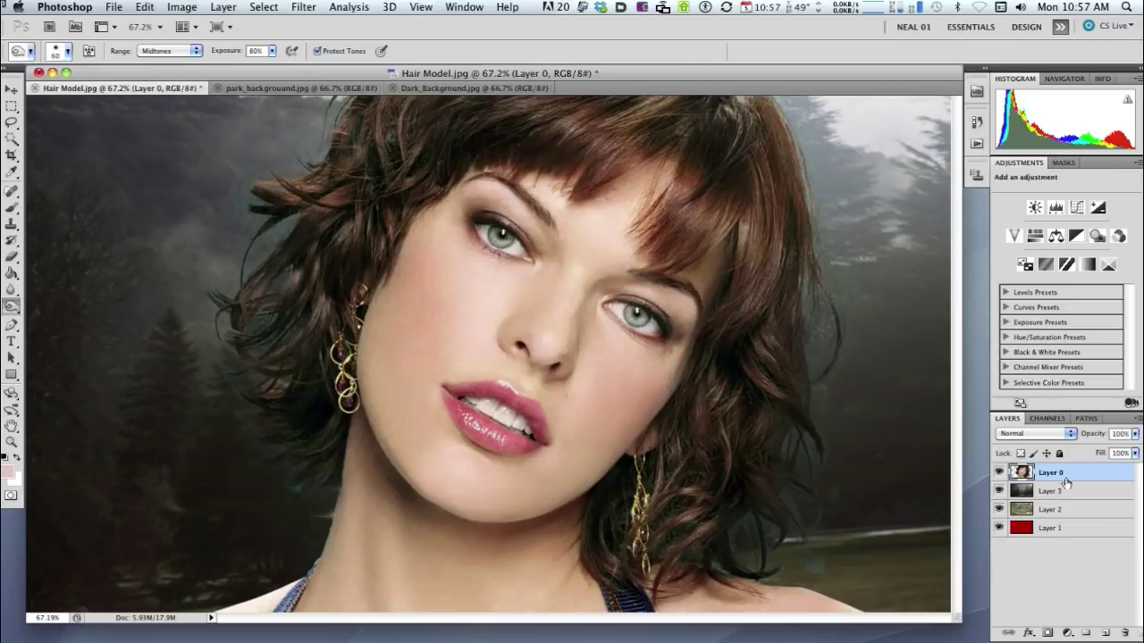
- Hide the dark forest and park layers in turn to check the hair over each background, and show the forest layer again
left_click(1000, 492)
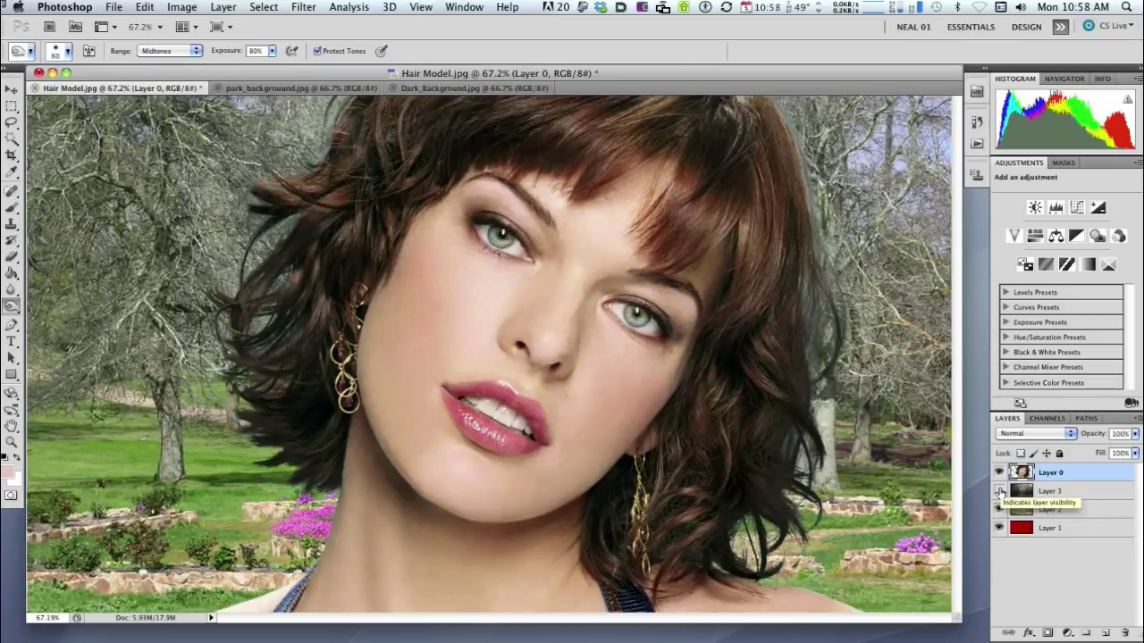
left_click(1000, 509)
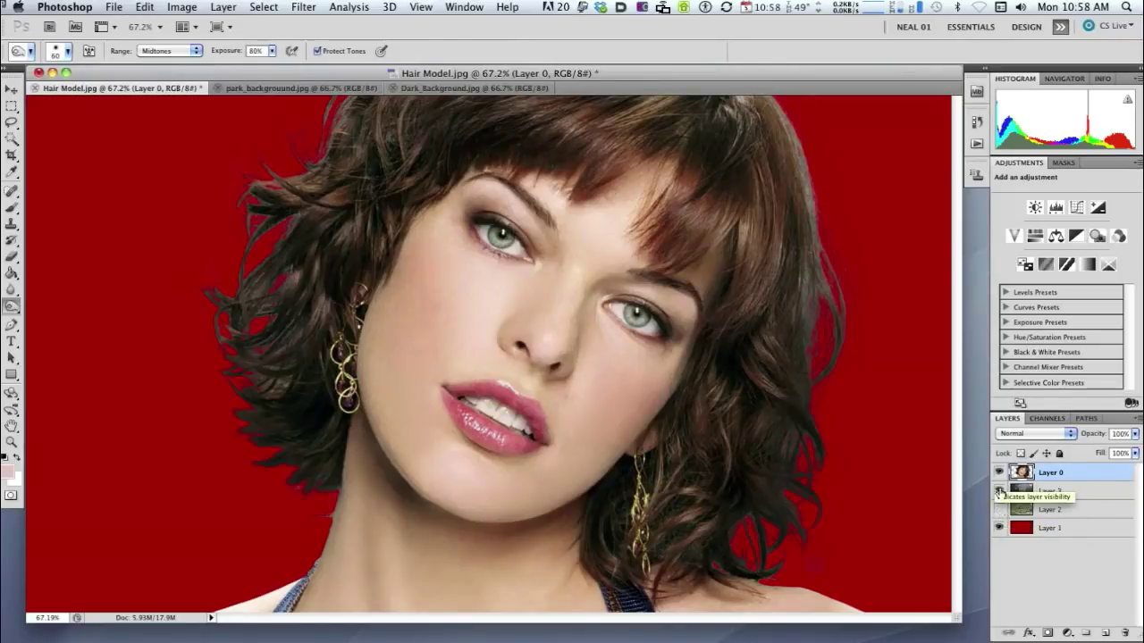
left_click(1000, 492)
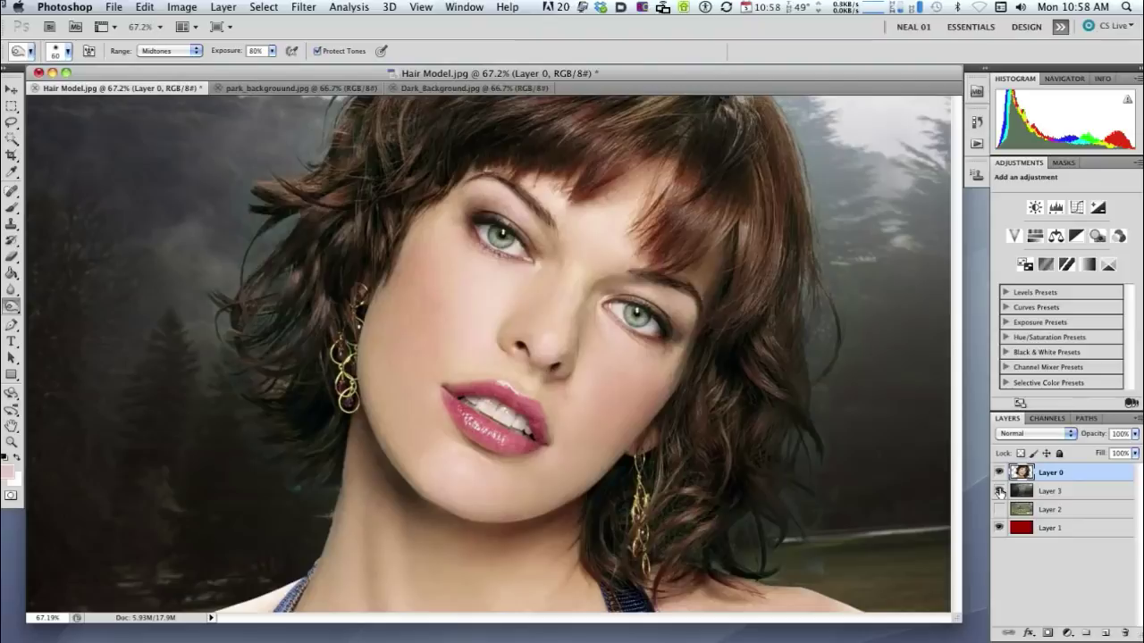